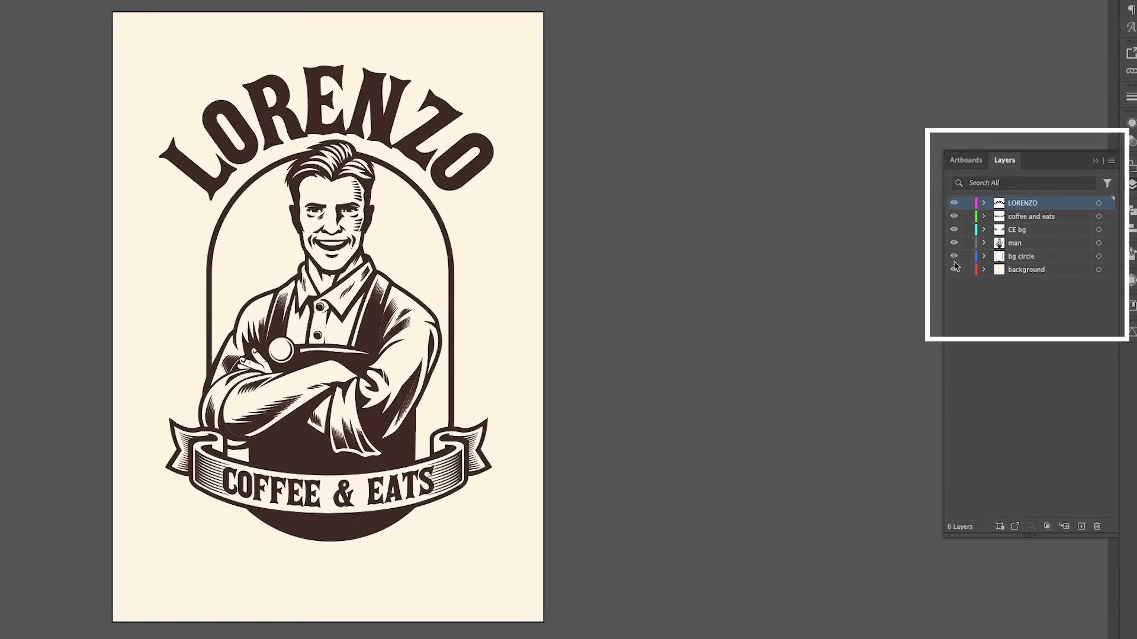
Hide every layer above the background, and reveal bg circle, man, CE bg, coffee and eats, and LORENZO one by one
drag(954, 258, 954, 202)
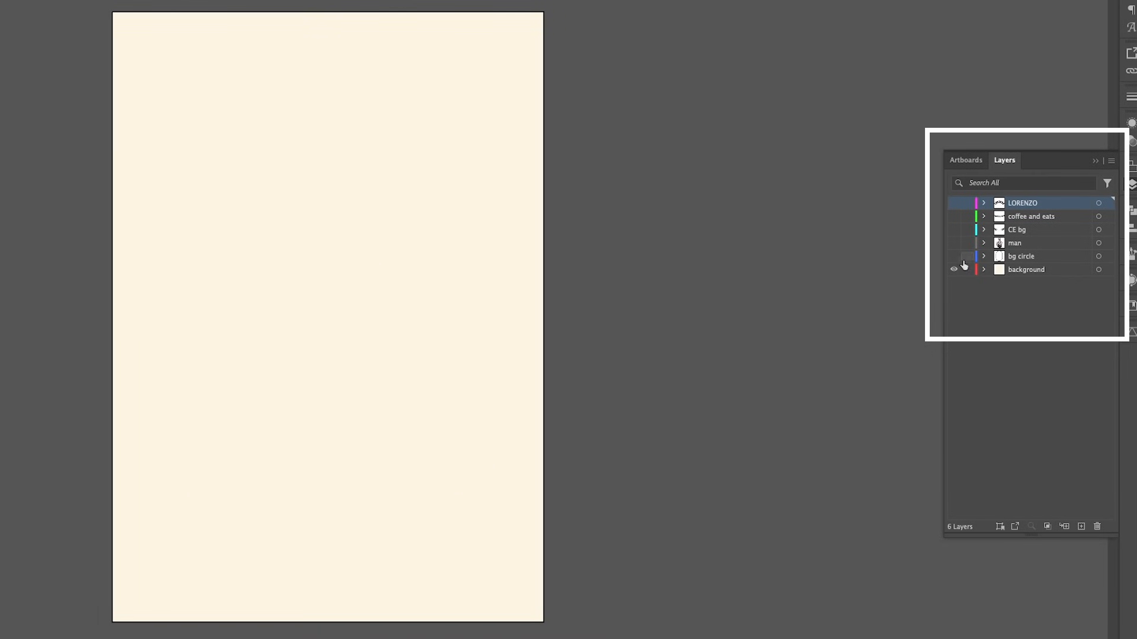
click(954, 256)
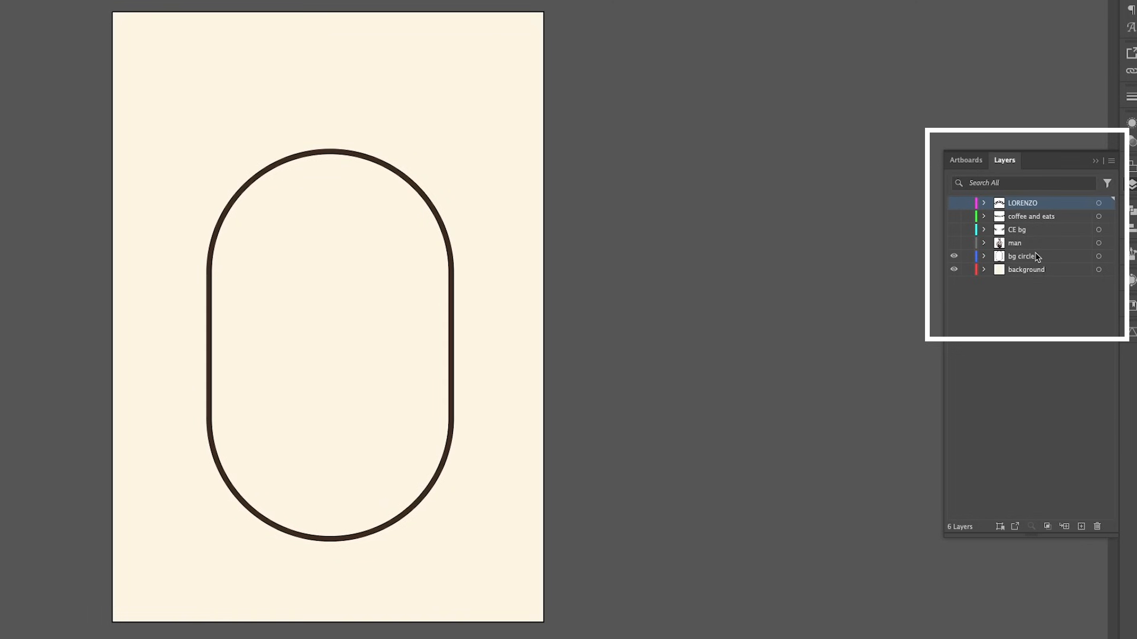
click(954, 243)
click(954, 230)
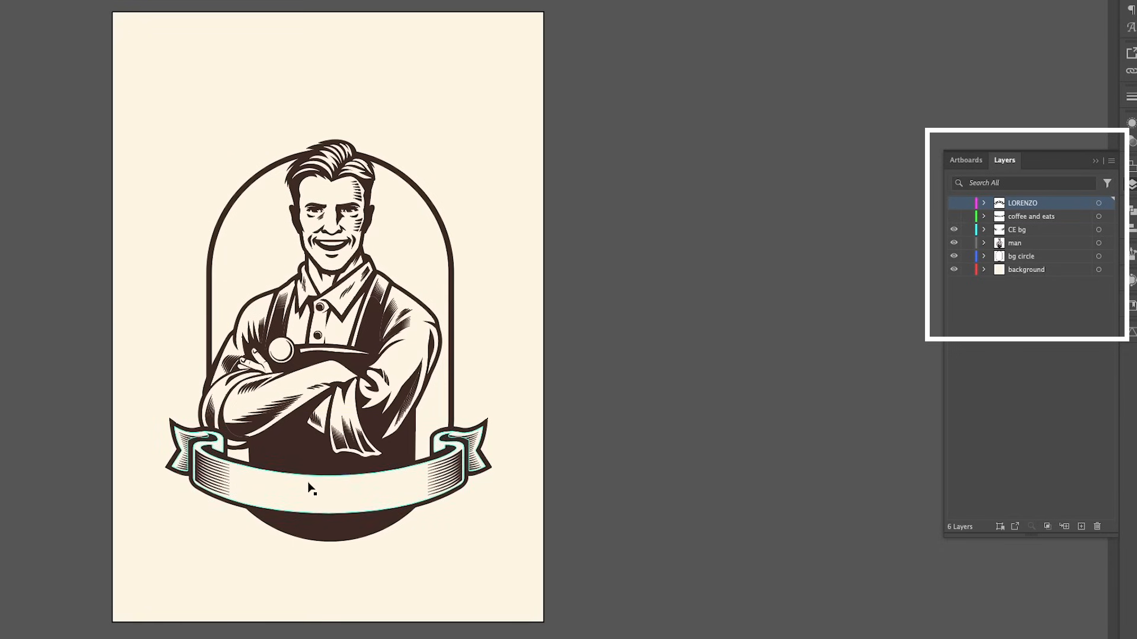
click(954, 217)
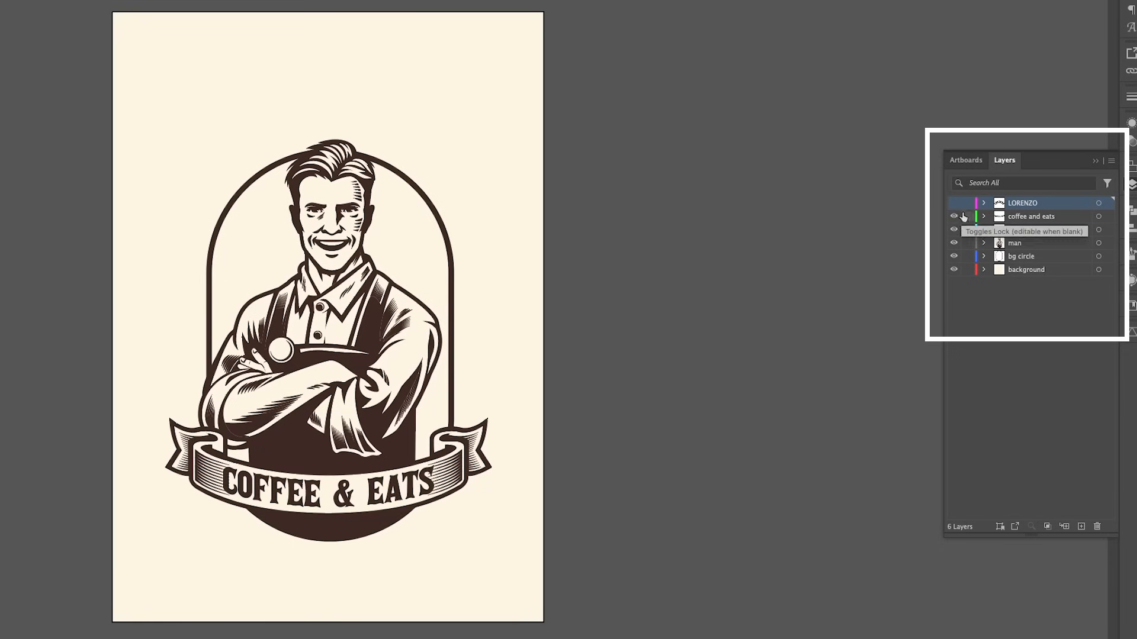
click(956, 205)
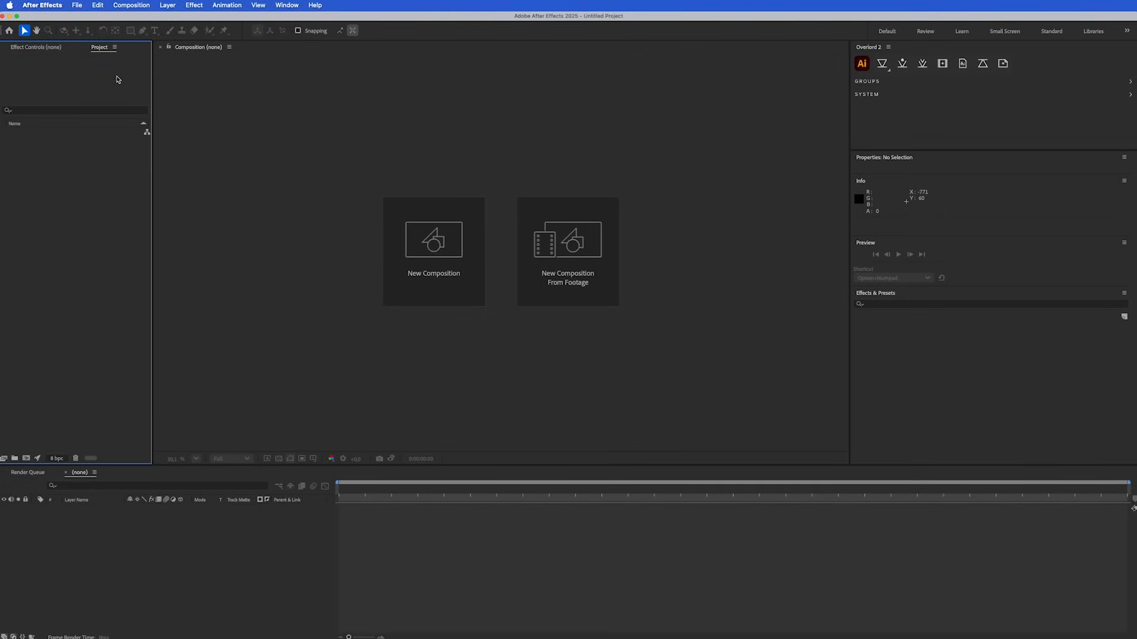
In After Effects, import the vintage coffee logo with barista mascot Illustrator file as Composition - Retain Layer Sizes
click(77, 4)
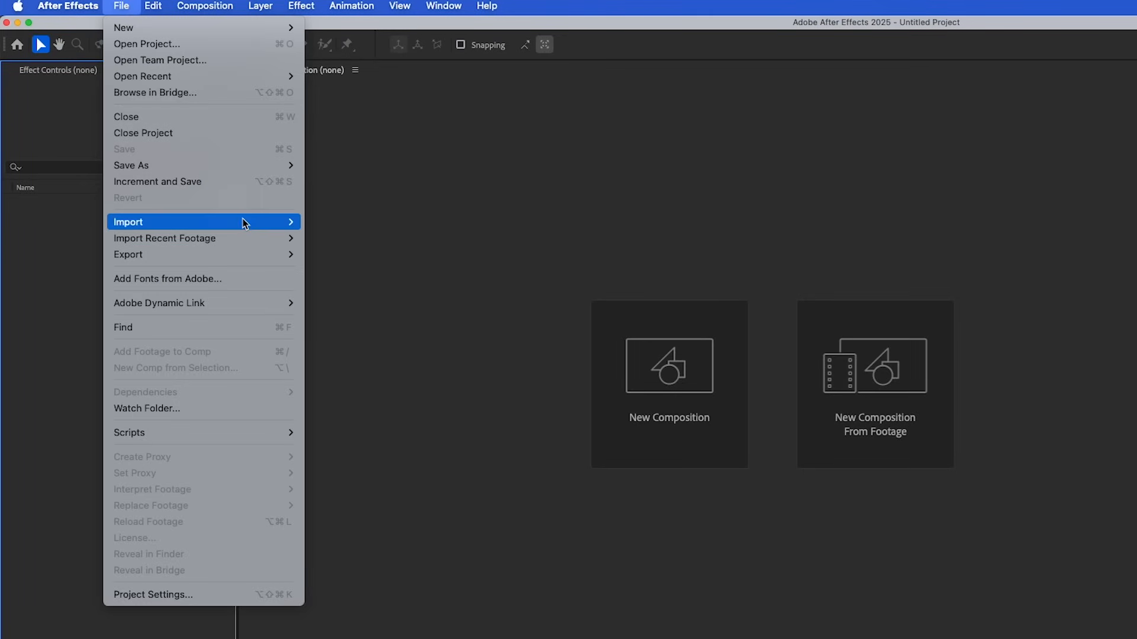
mouse_move(160, 147)
click(322, 223)
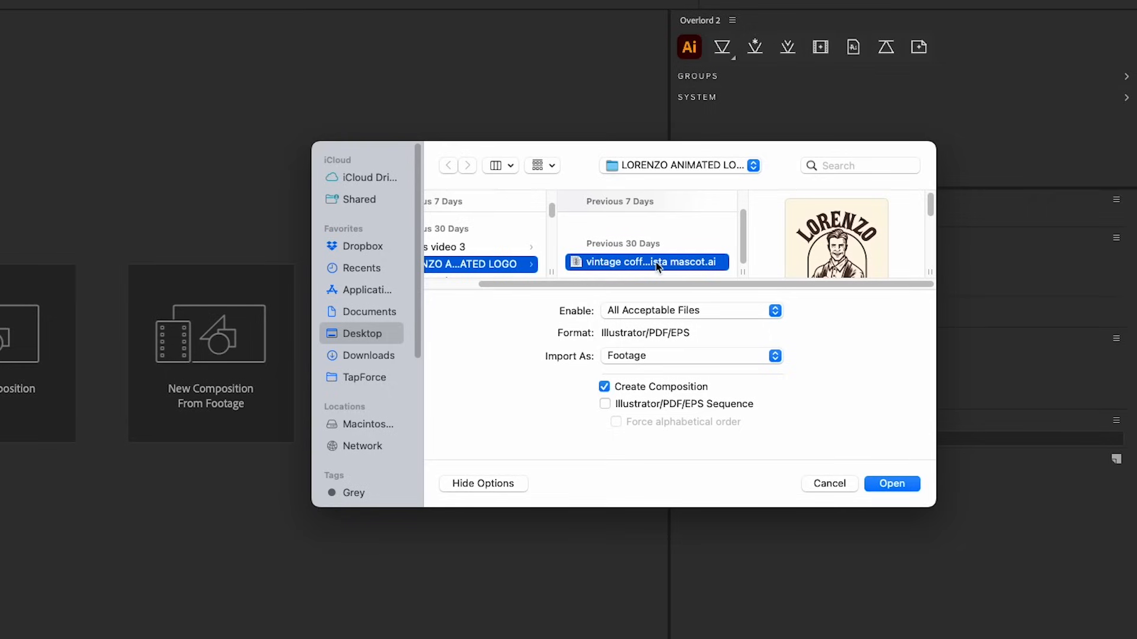
click(661, 270)
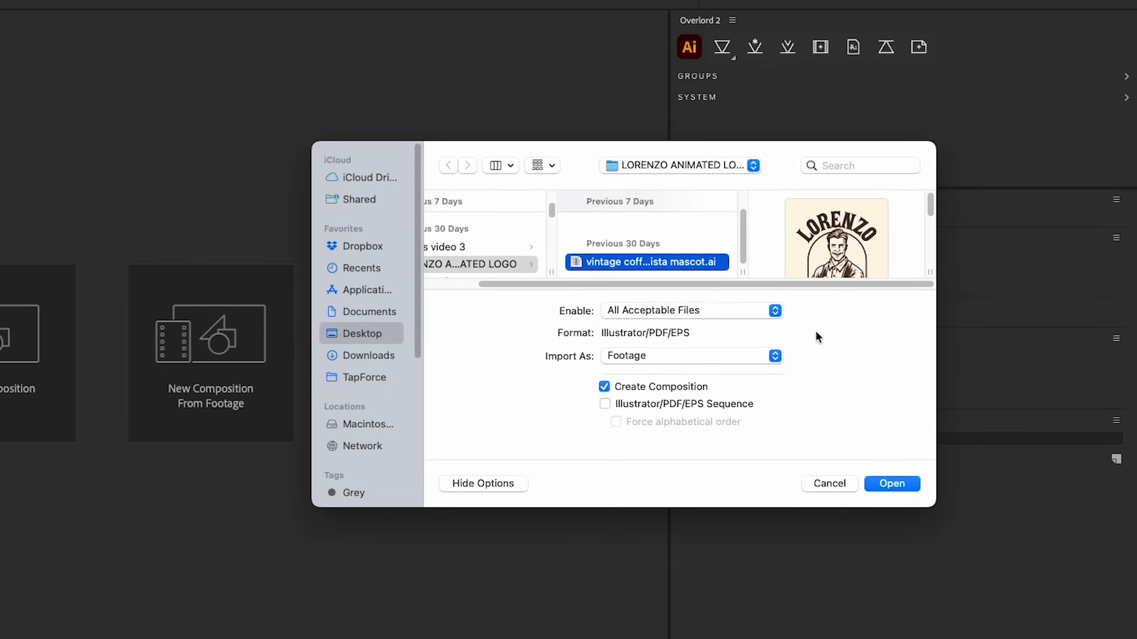
click(757, 363)
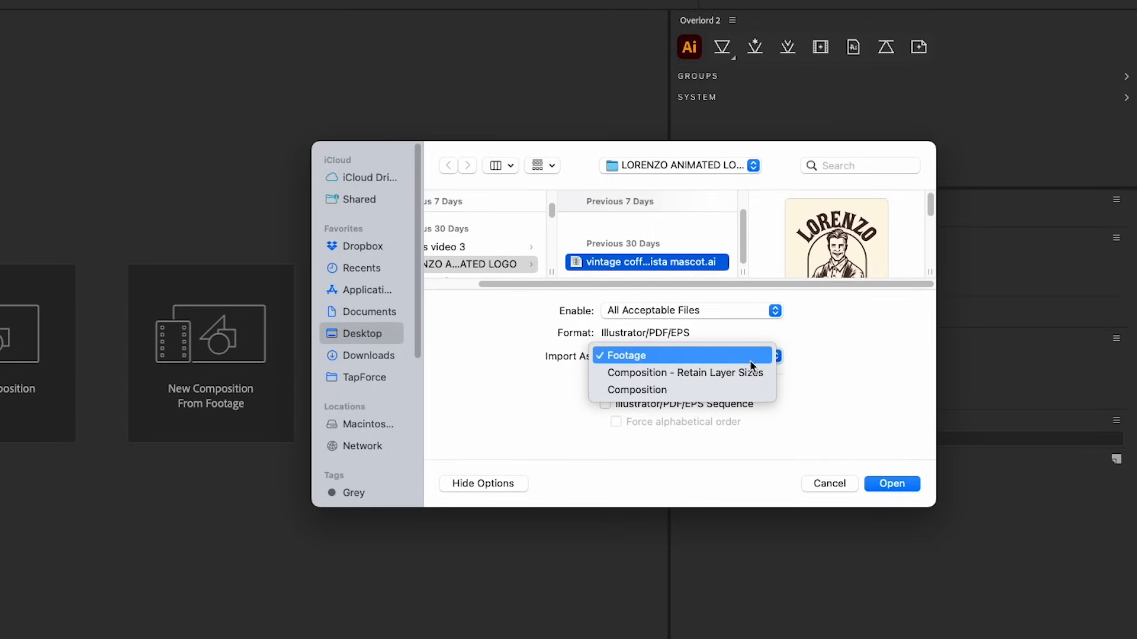
click(718, 371)
click(902, 484)
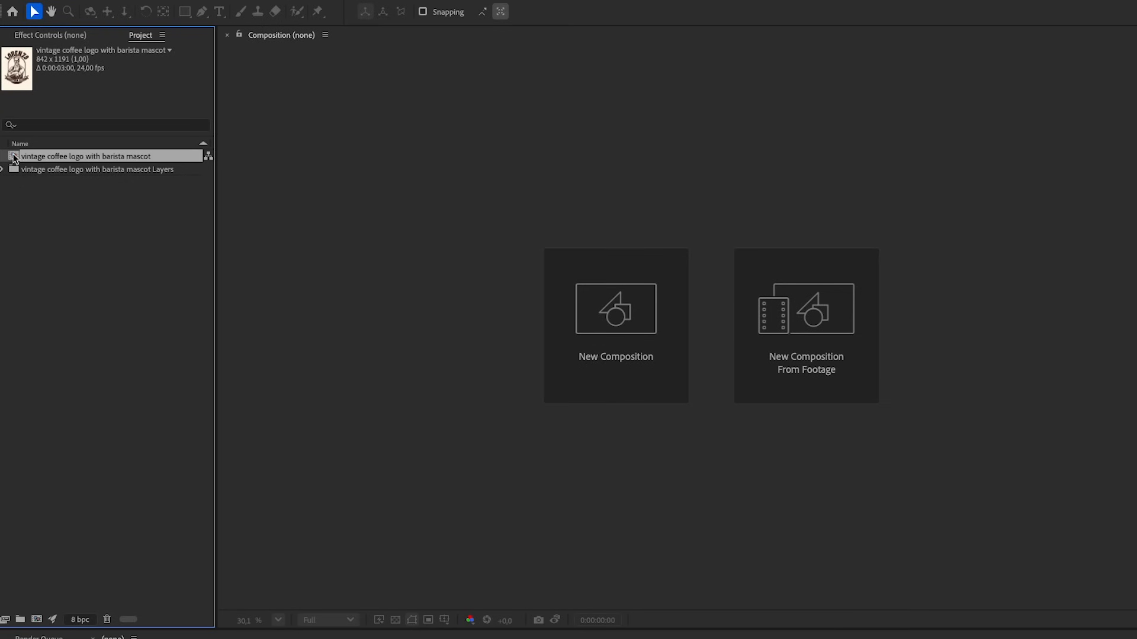
Open the vintage coffee logo with barista mascot composition and hide the LORENZO, coffee and eats, CE bg and man layers
double_click(14, 157)
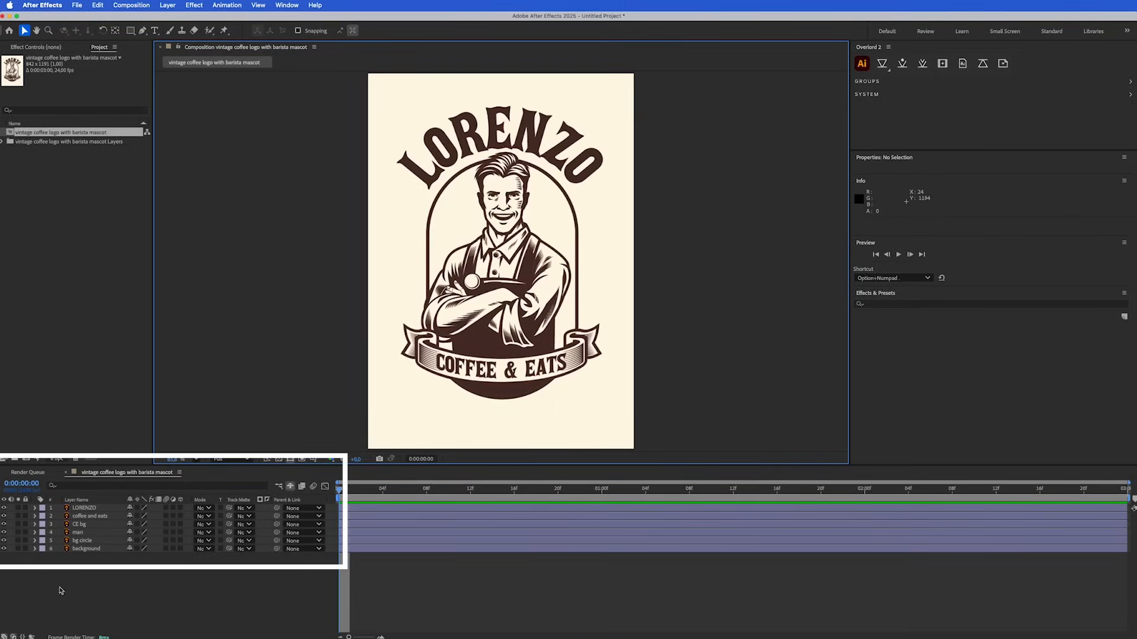
drag(5, 508, 4, 532)
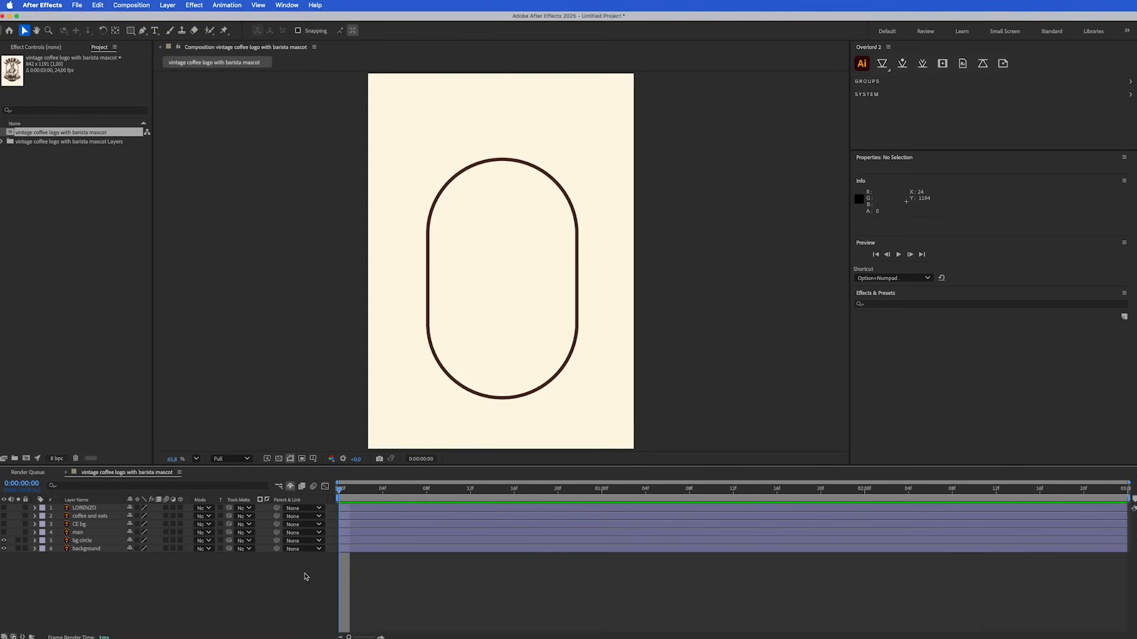
Add a Scale keyframe to the bg circle layer at frame 11, keeping its full size
click(460, 493)
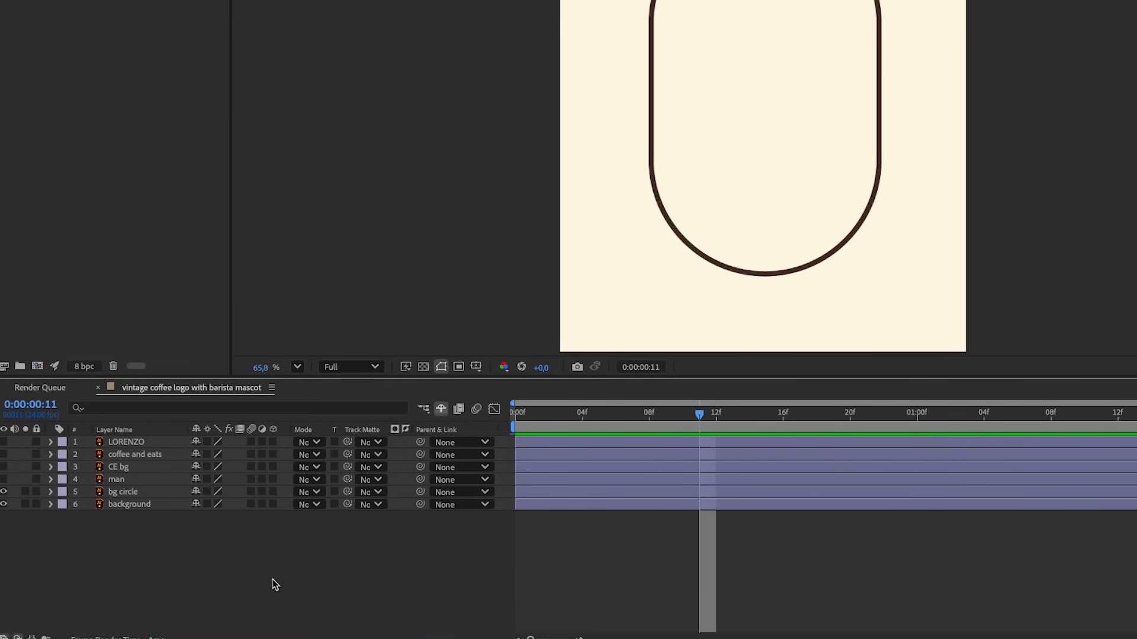
click(51, 493)
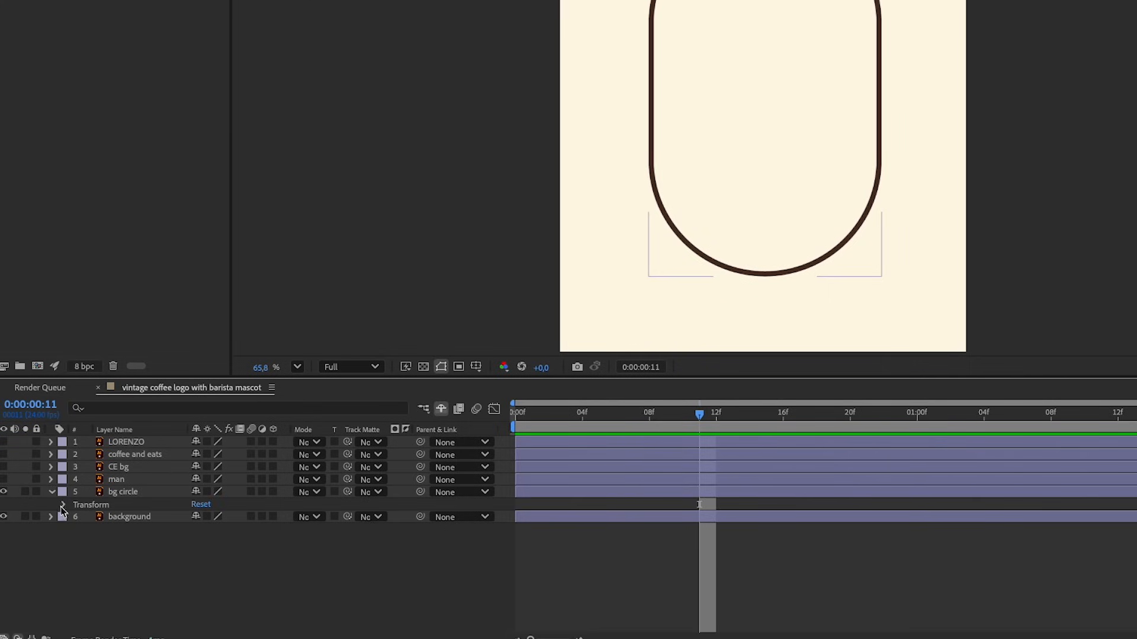
click(62, 505)
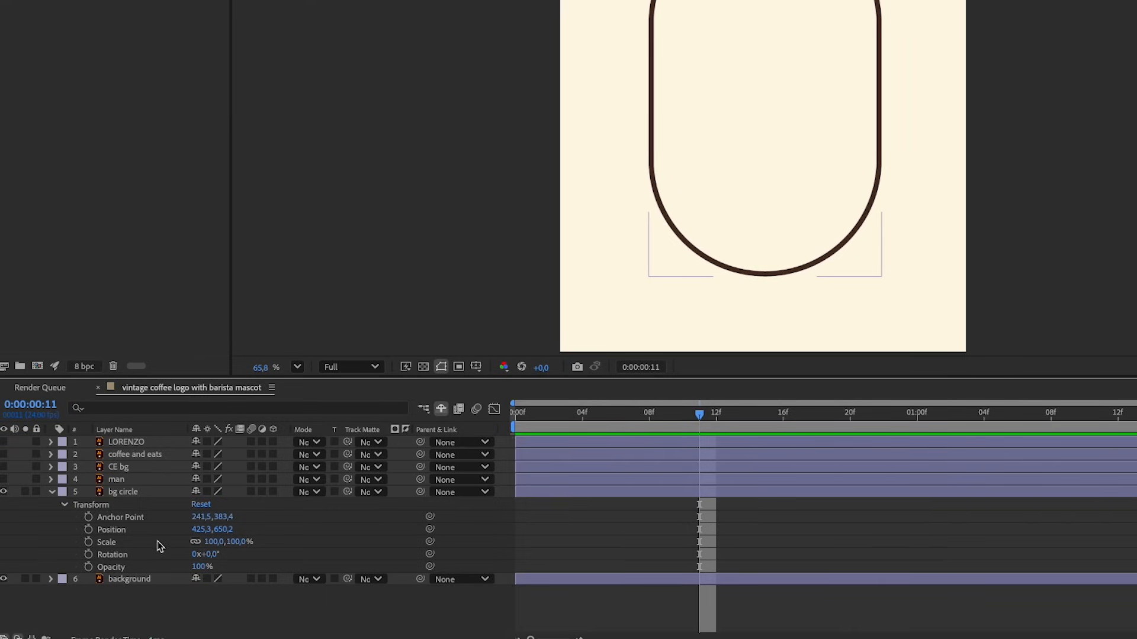
click(88, 542)
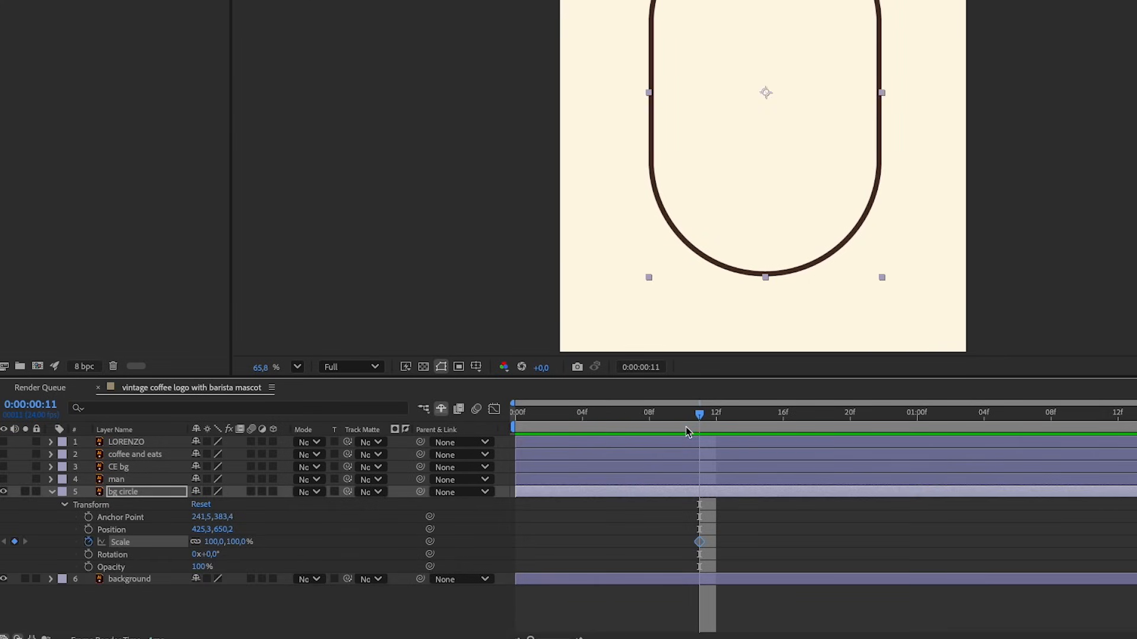
Set the bg circle's Scale to 0% at frame 0 and preview the growth animation
drag(693, 414, 495, 425)
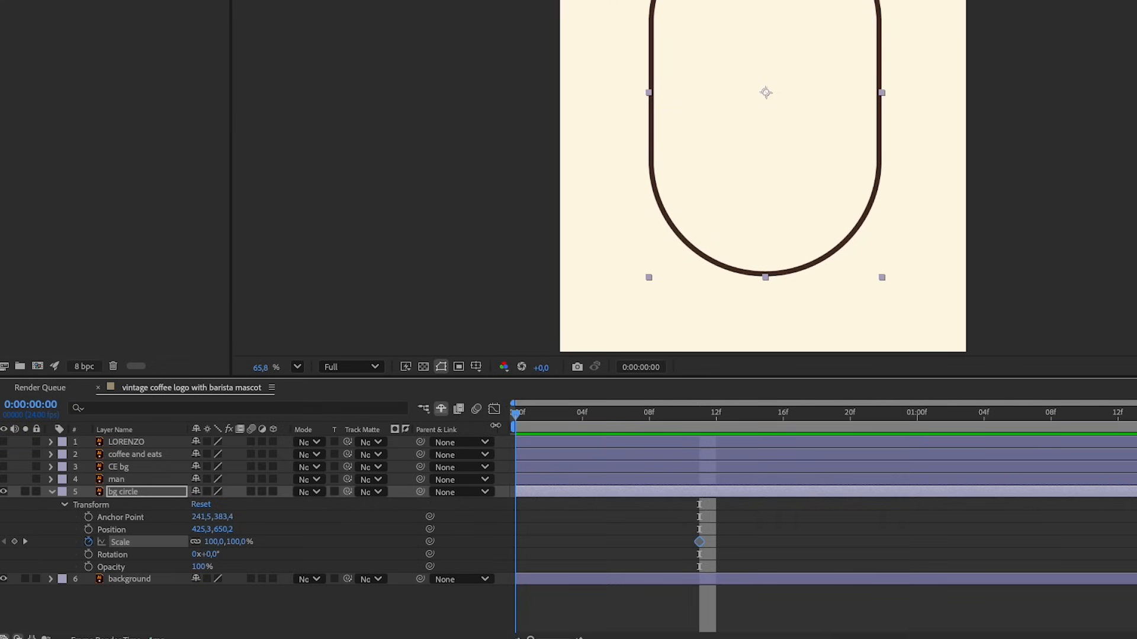
click(212, 543)
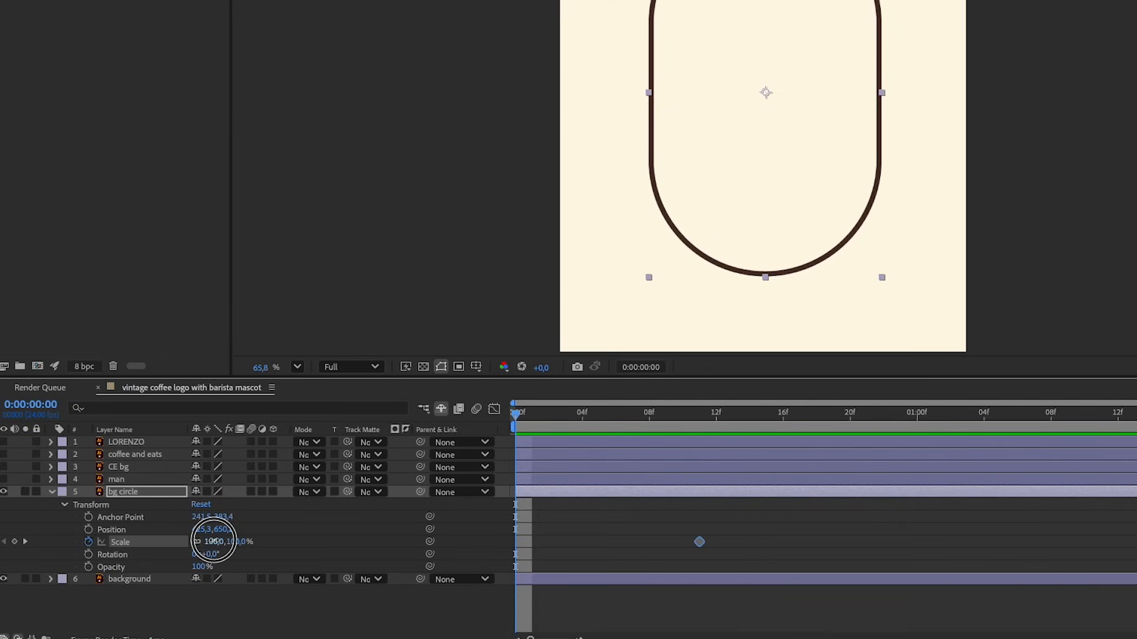
text(0)
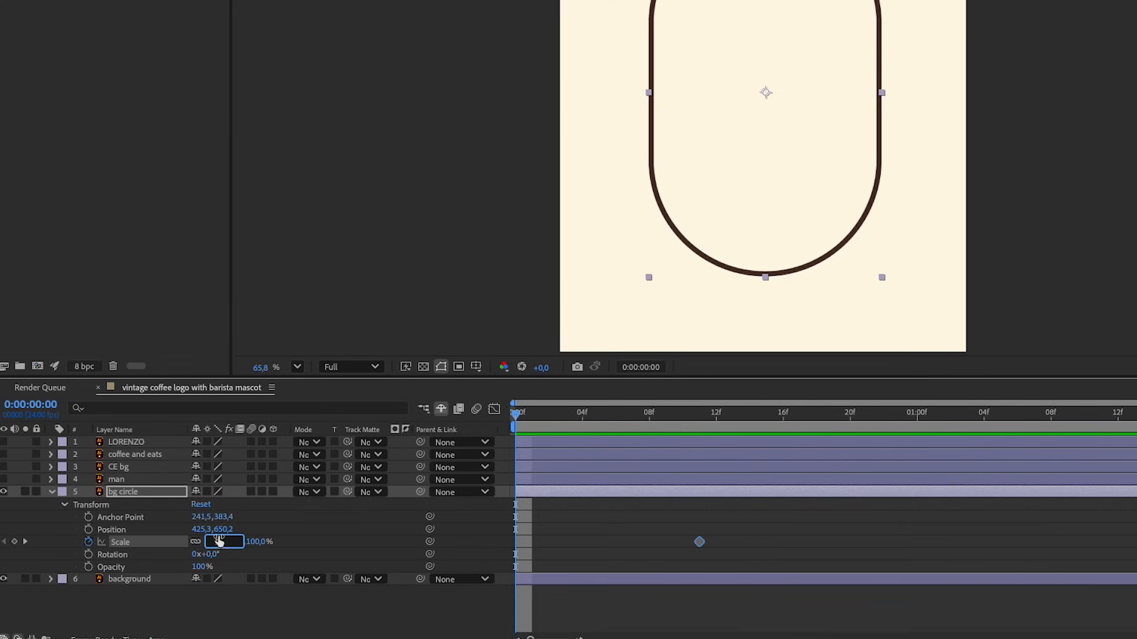
key(Return)
key(space)
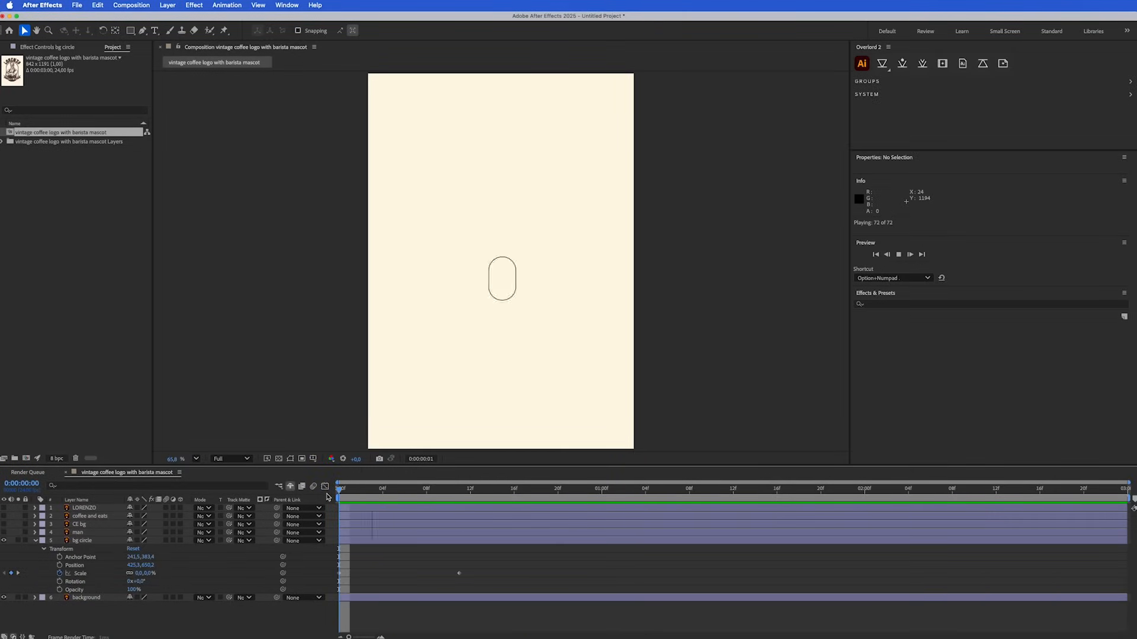
key(space)
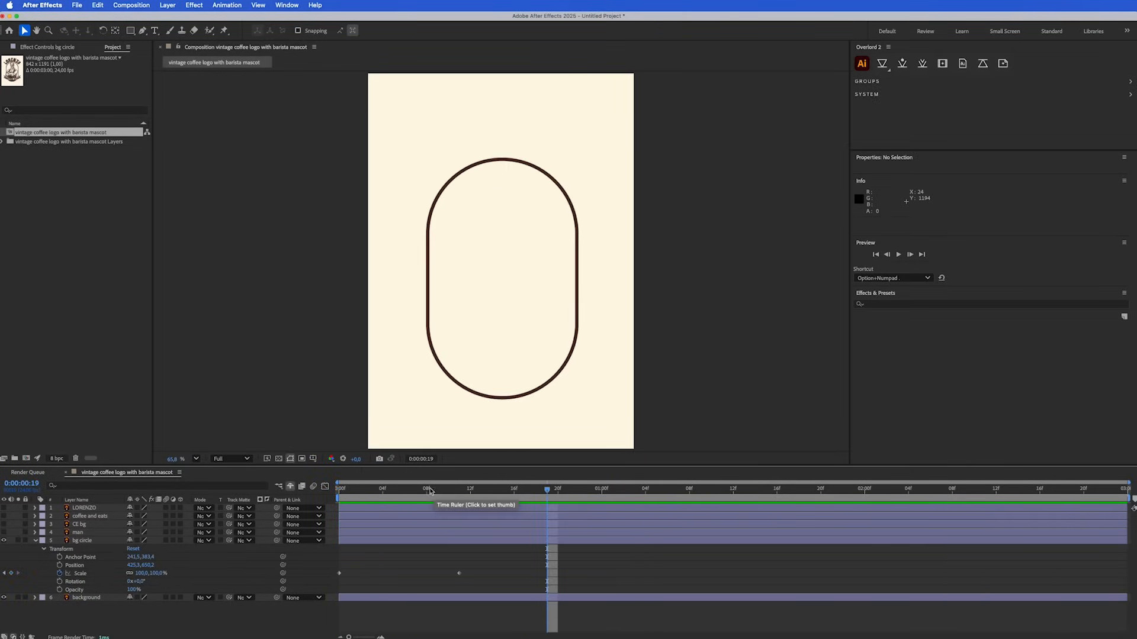
Keyframe the bg circle's Scale at 120% at frame 8 to add an overshoot
click(427, 491)
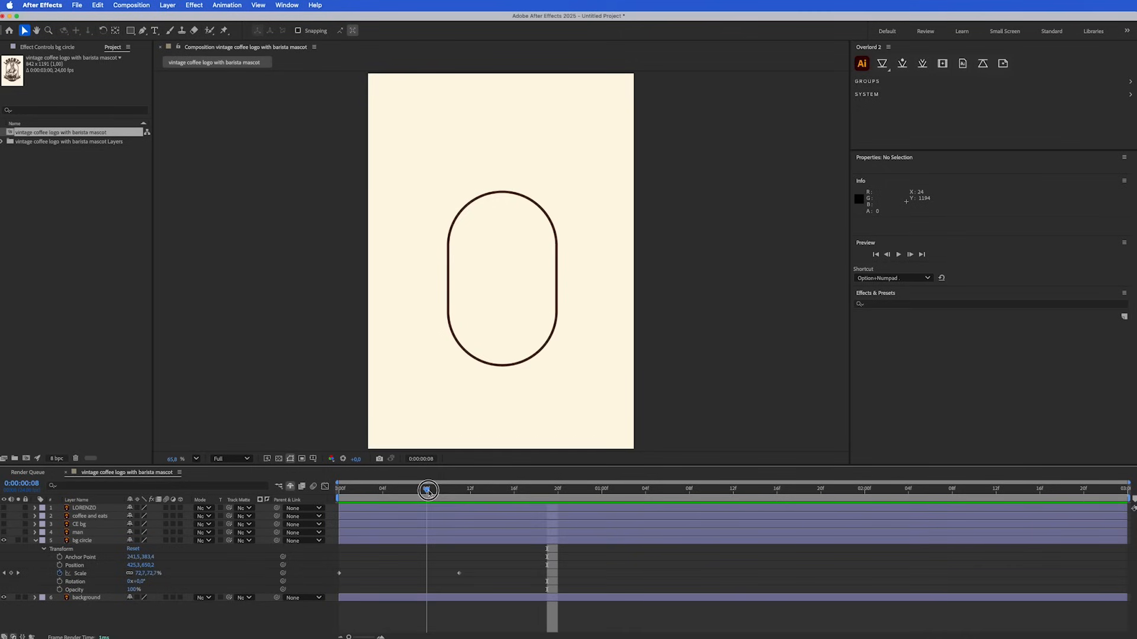
click(150, 575)
text(1)
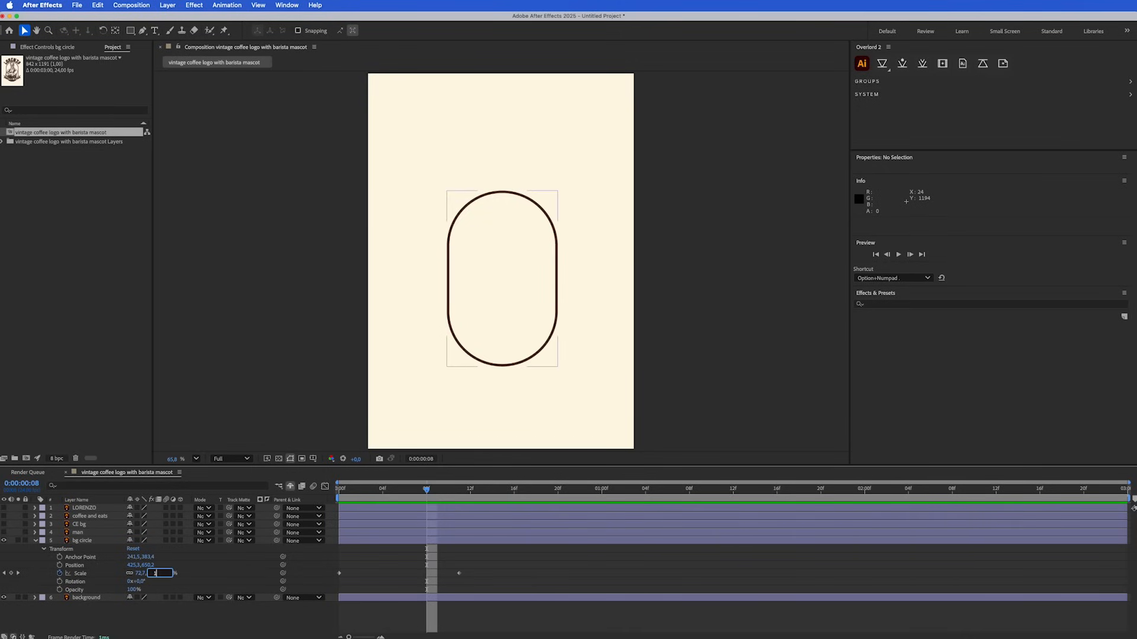
text(20)
key(Return)
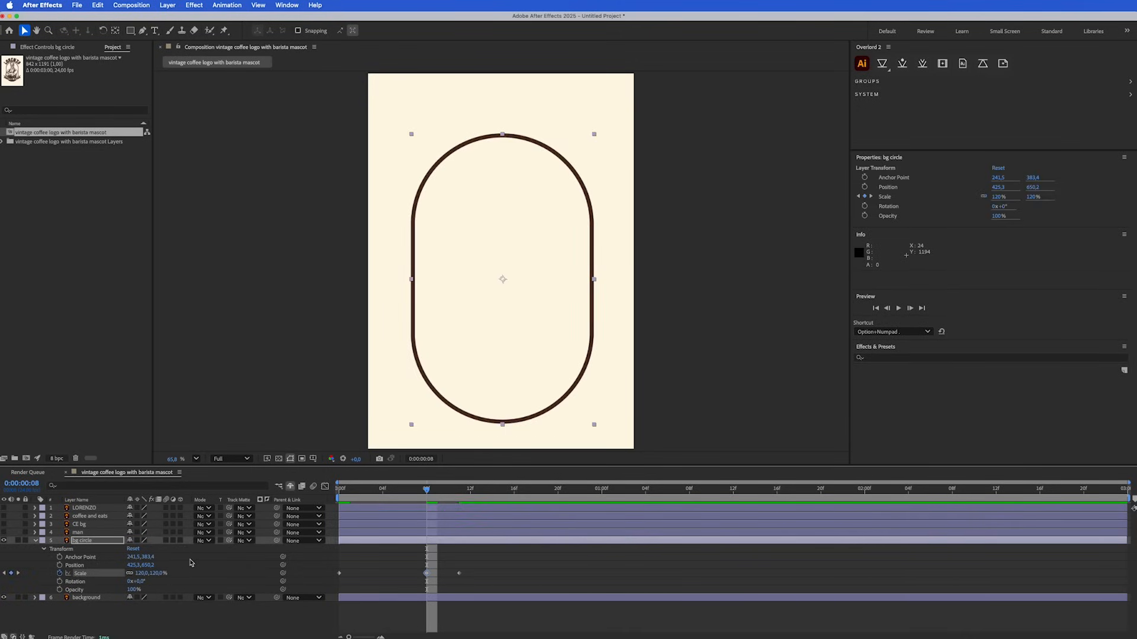
Play back the bg circle's scale animation several times to examine the overshoot and its timing
key(space)
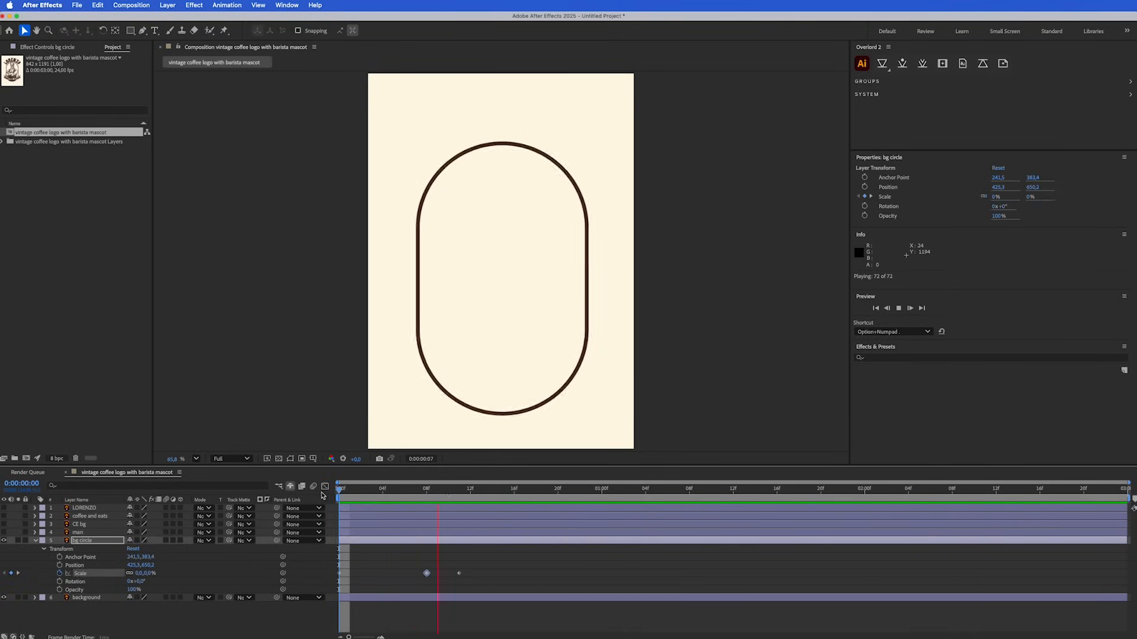
key(space)
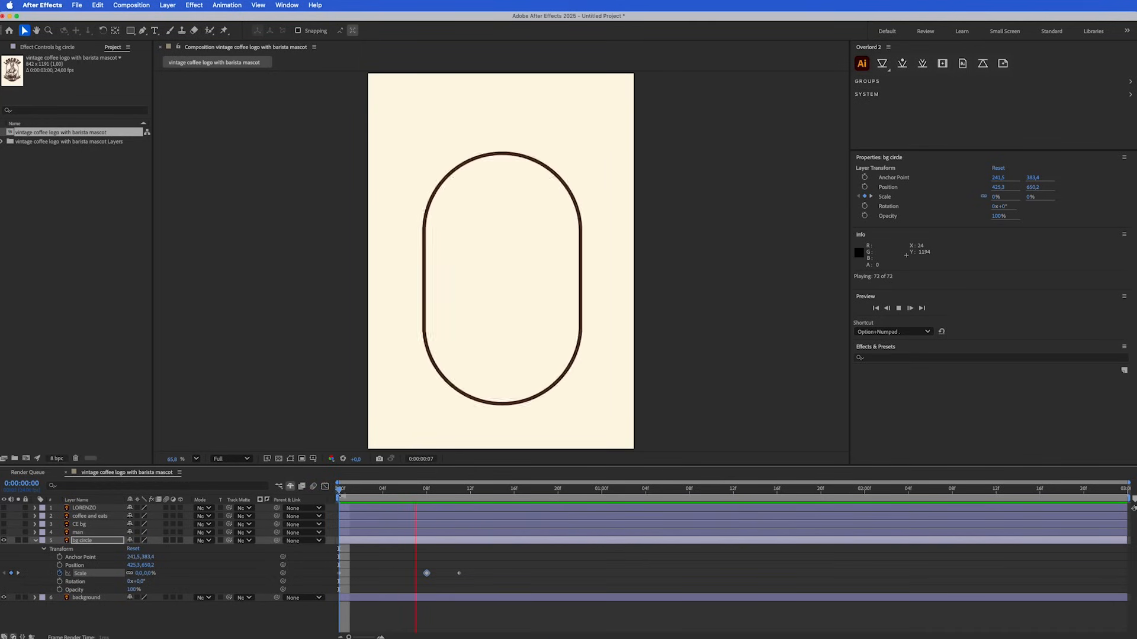
key(space)
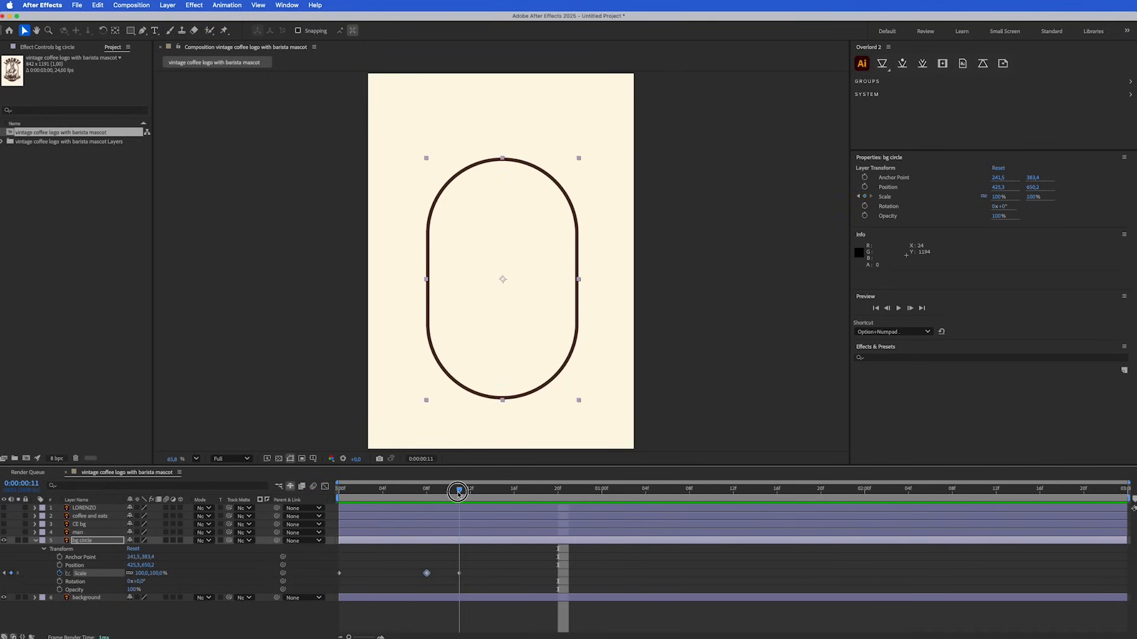
click(459, 494)
key(space)
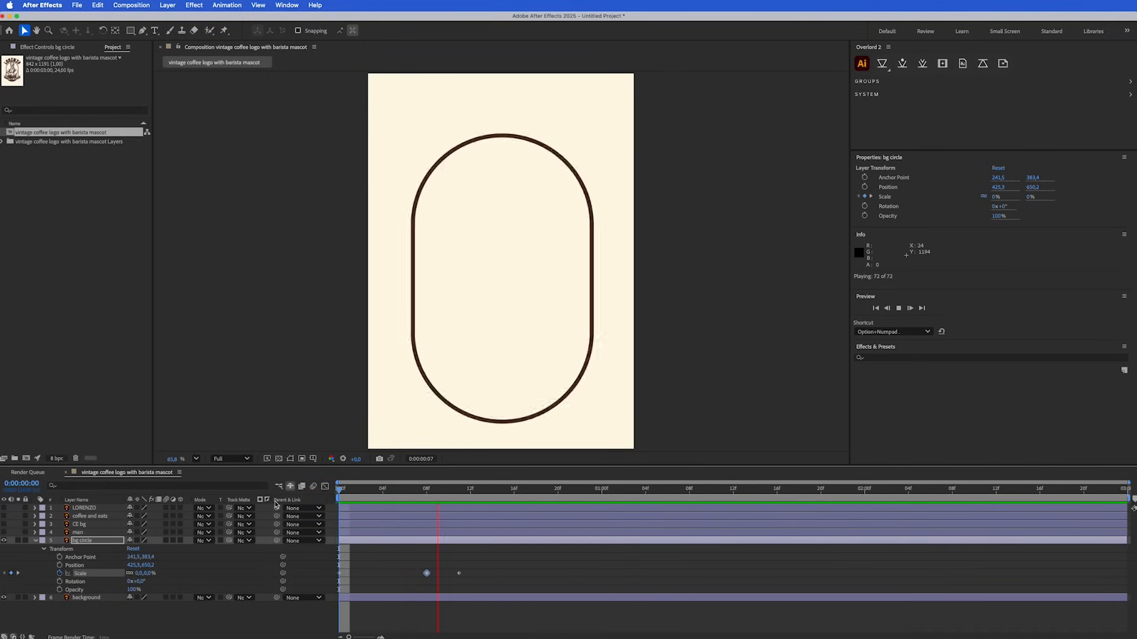
key(space)
drag(376, 490, 325, 495)
key(space)
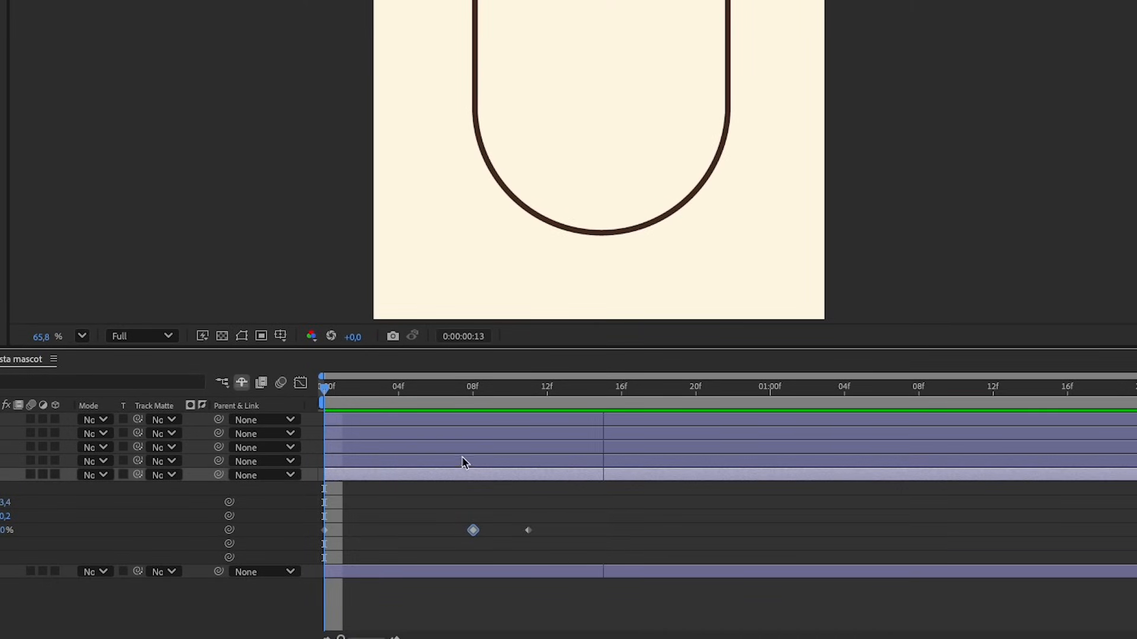
key(space)
Apply Easy Ease to all three Scale keyframes of the bg circle and preview the animation from the start
drag(553, 515, 320, 548)
right_click(528, 530)
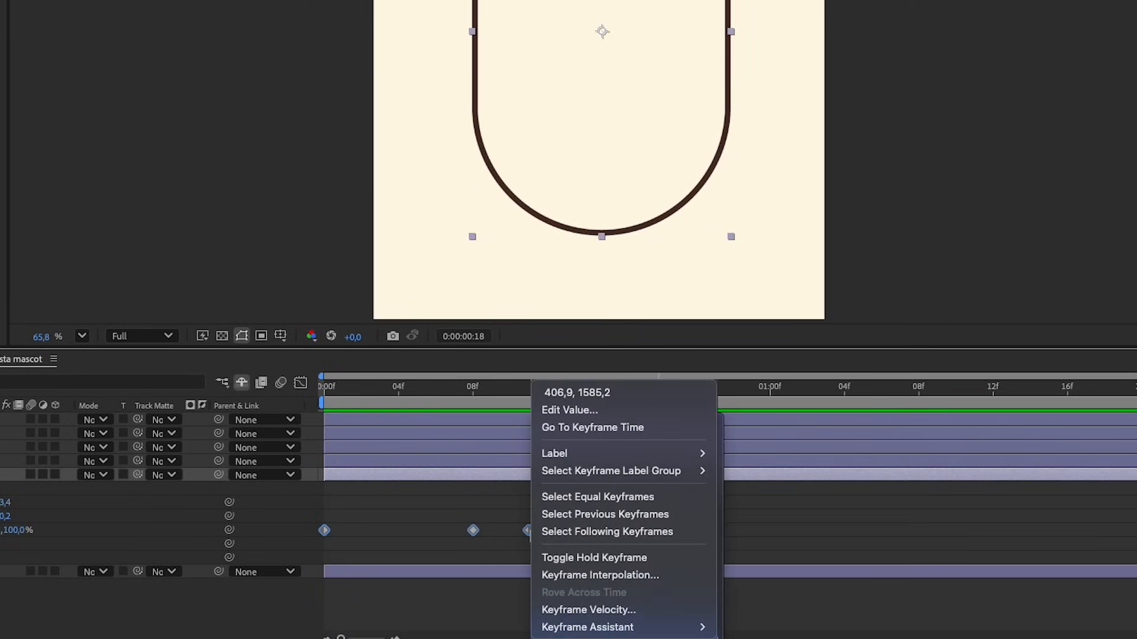
mouse_move(593, 627)
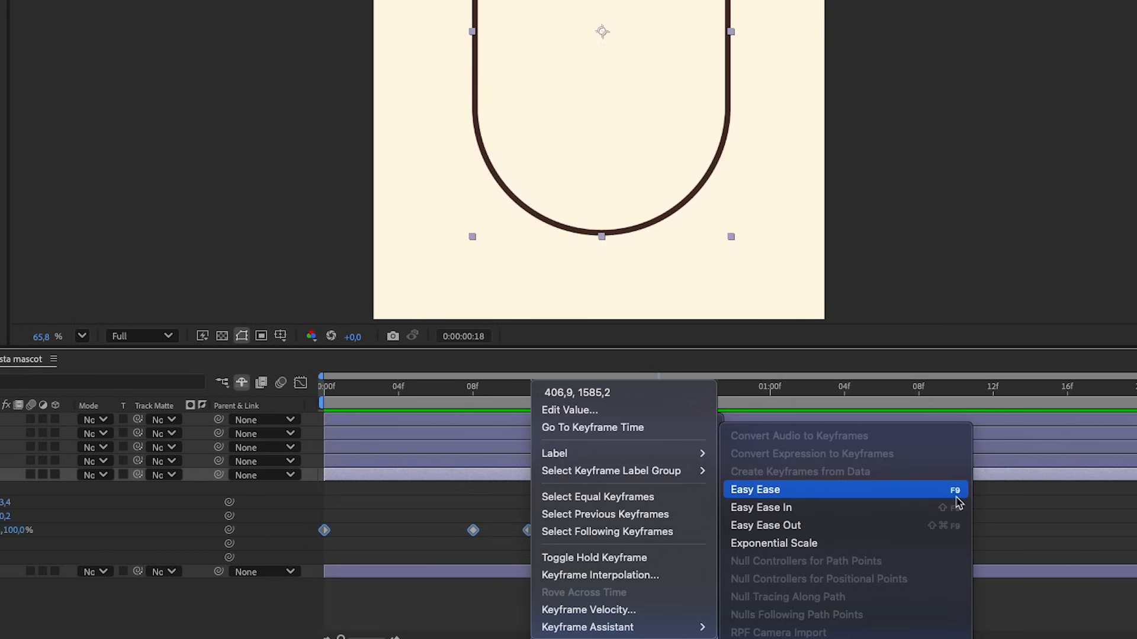
click(780, 491)
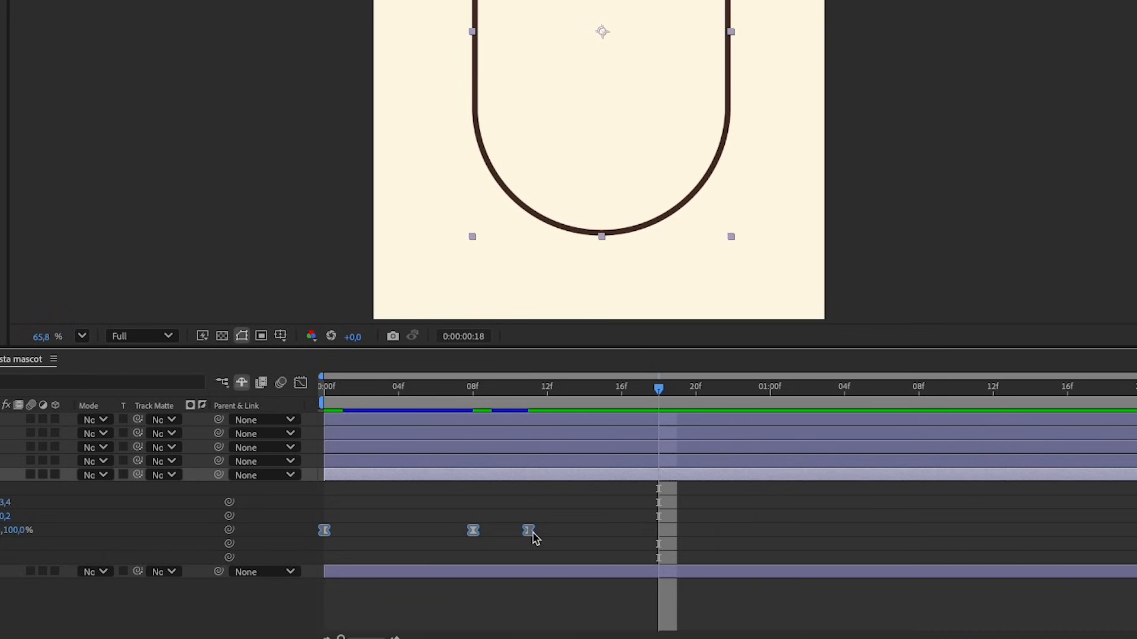
click(328, 405)
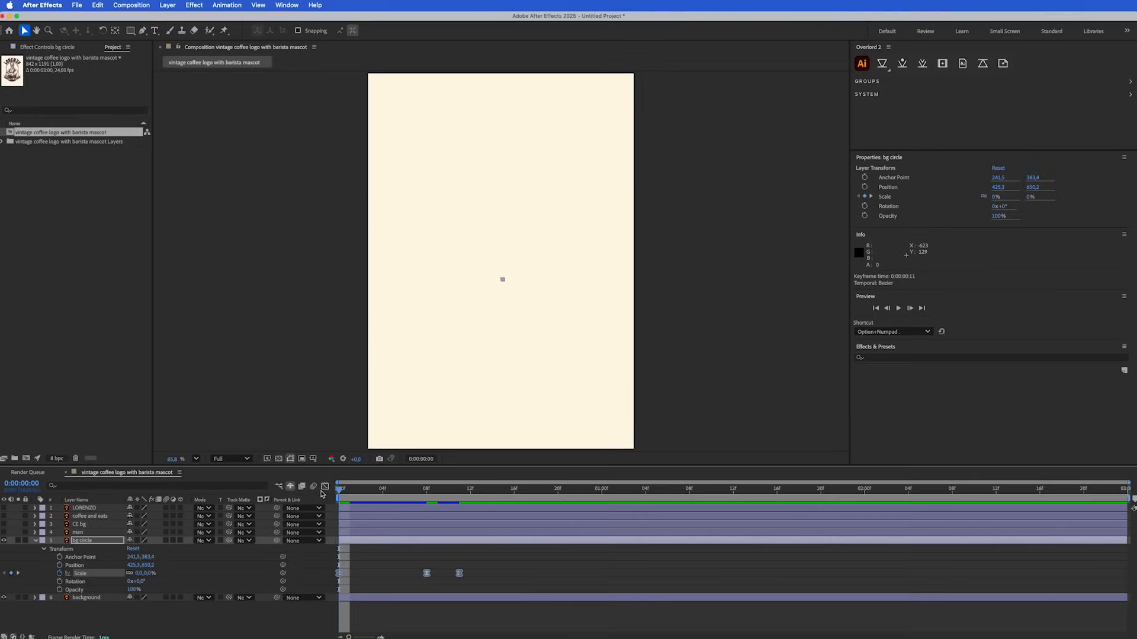
key(space)
key(space)
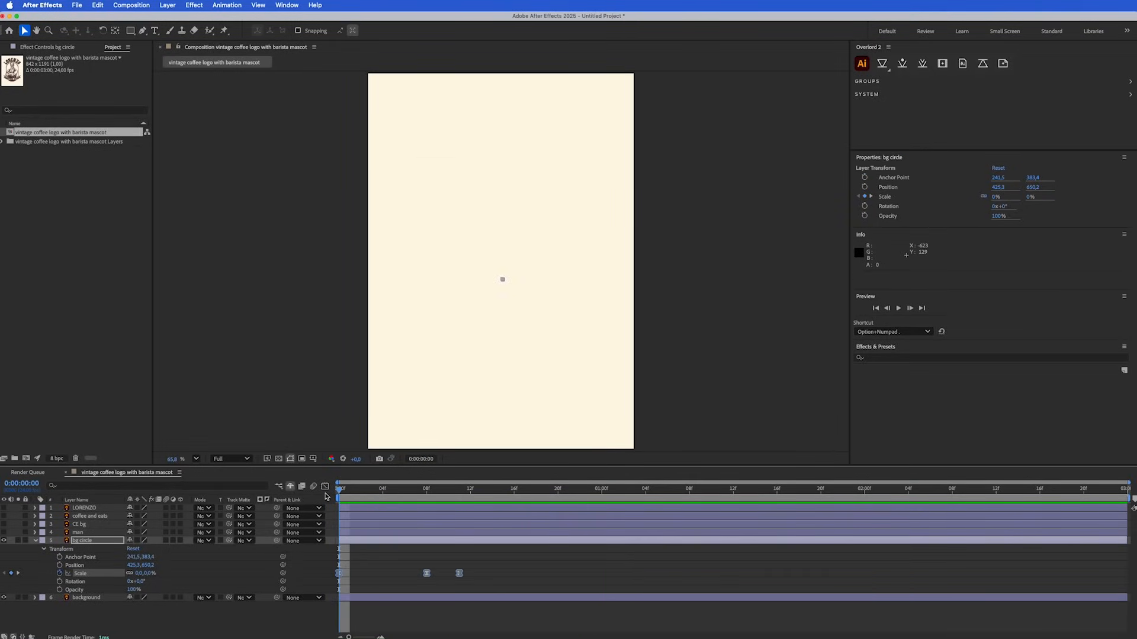
Stop the preview, collapse the bg circle layer, and expand the man layer and make it visible
key(space)
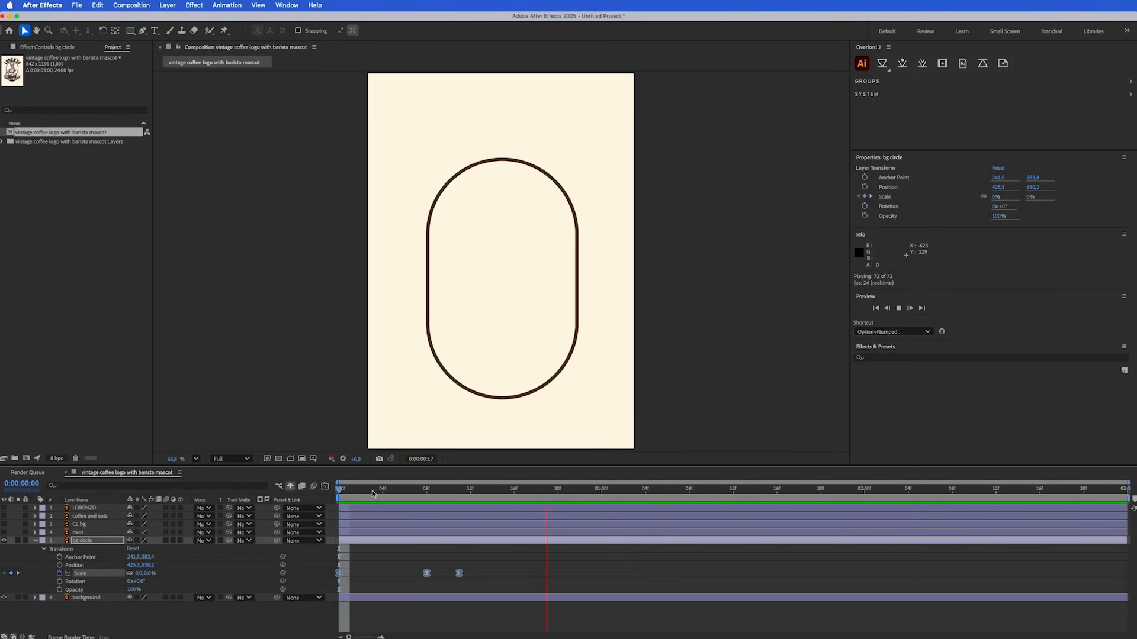
key(space)
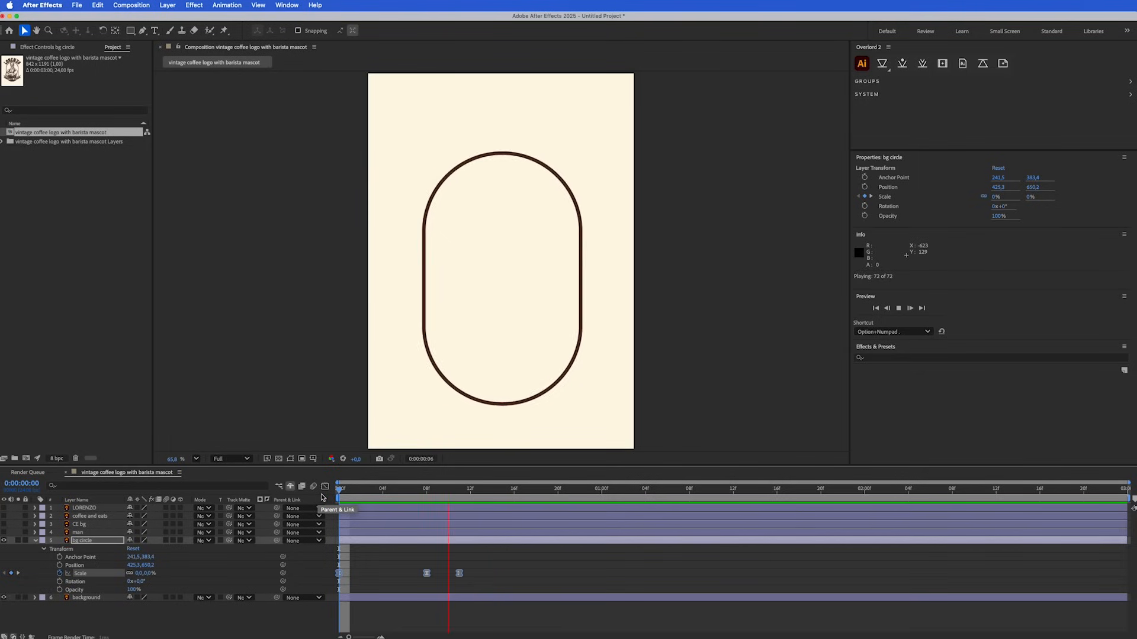
key(space)
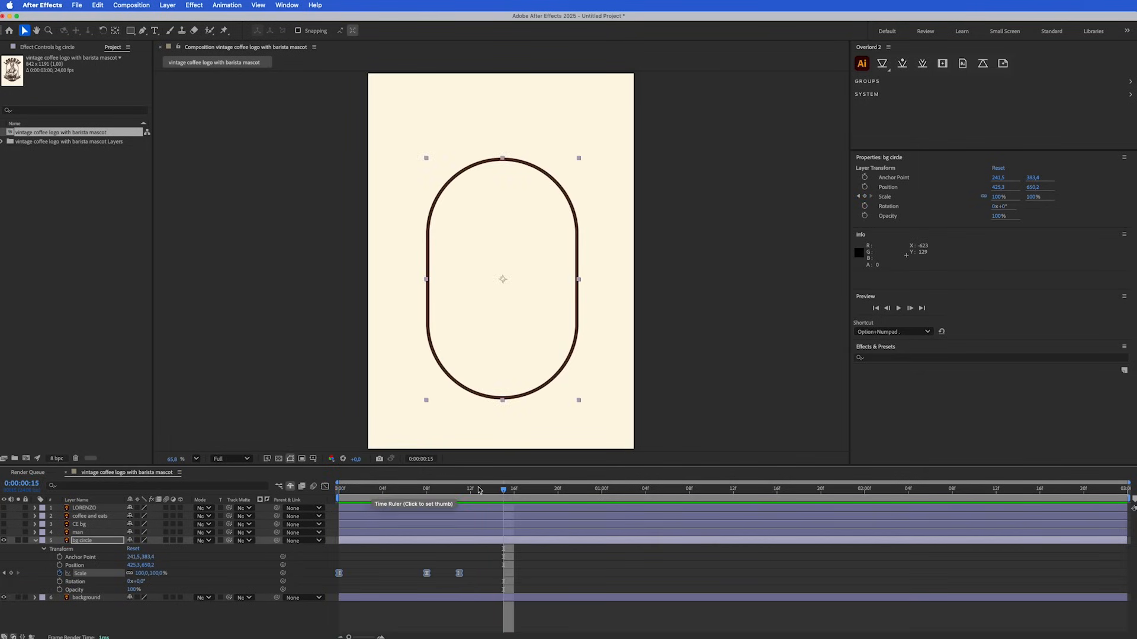
click(35, 541)
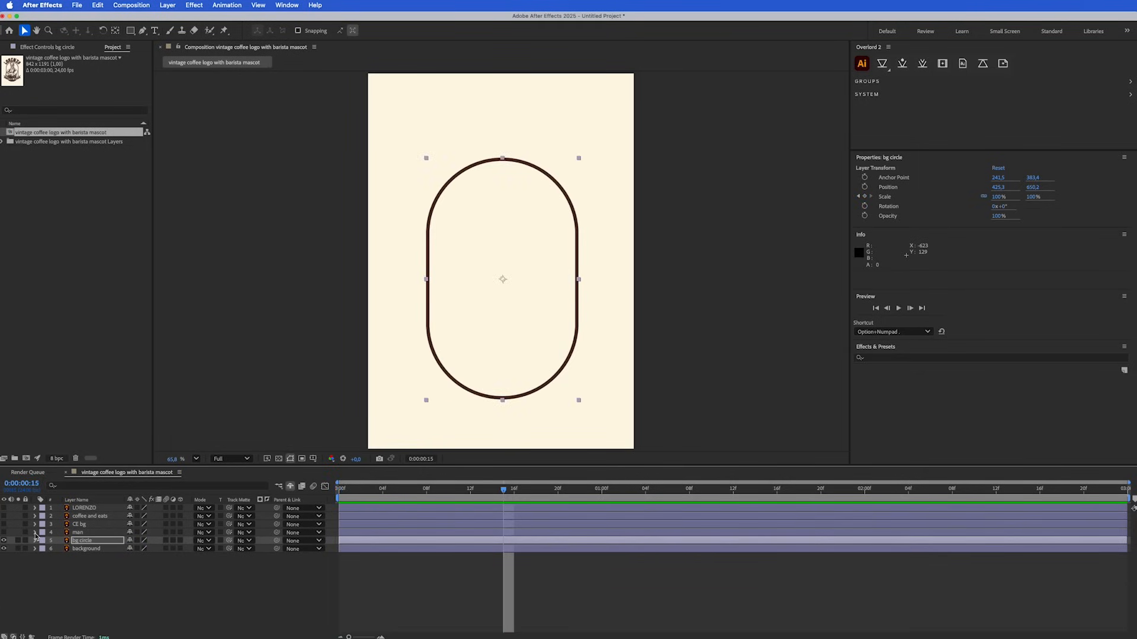
click(35, 533)
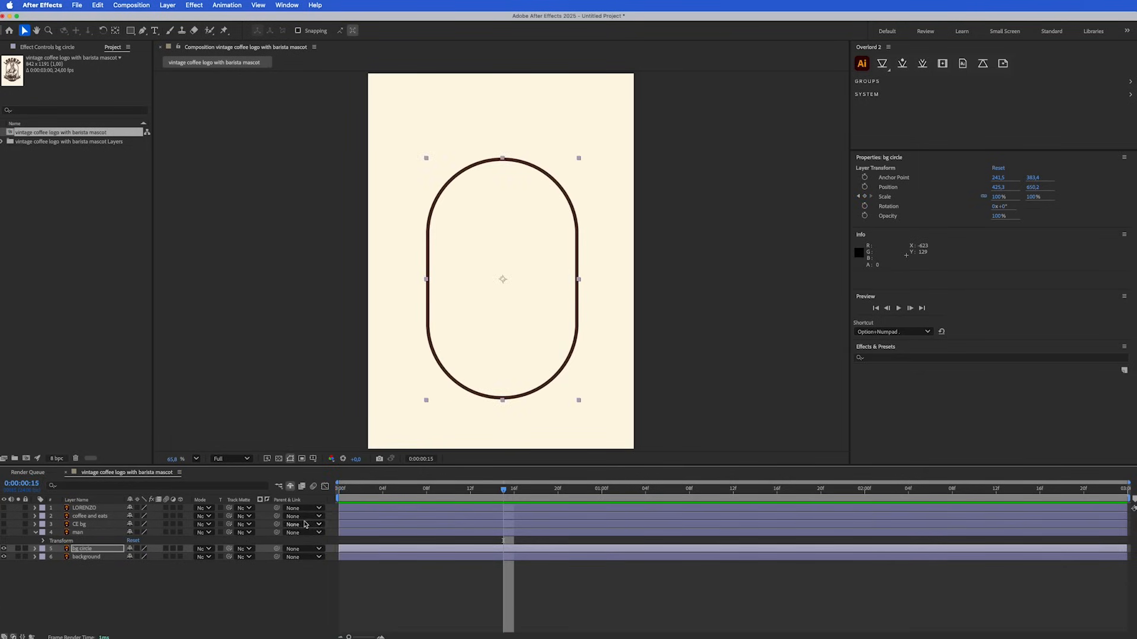
click(4, 533)
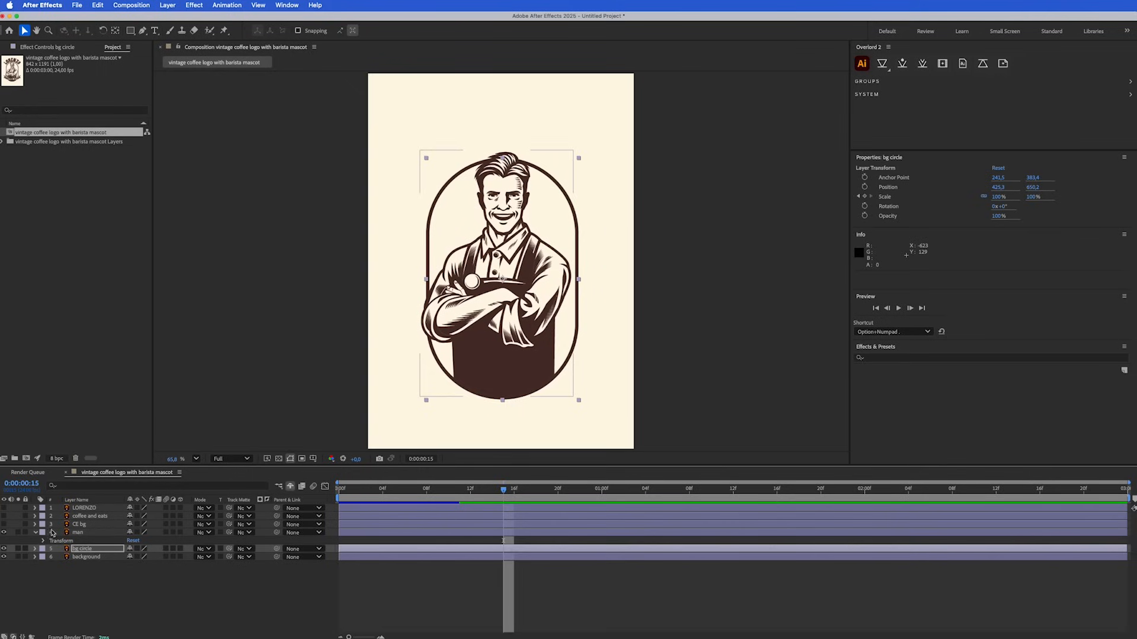
Add a Position keyframe to the man layer at frame 12 to hold its final place
click(471, 489)
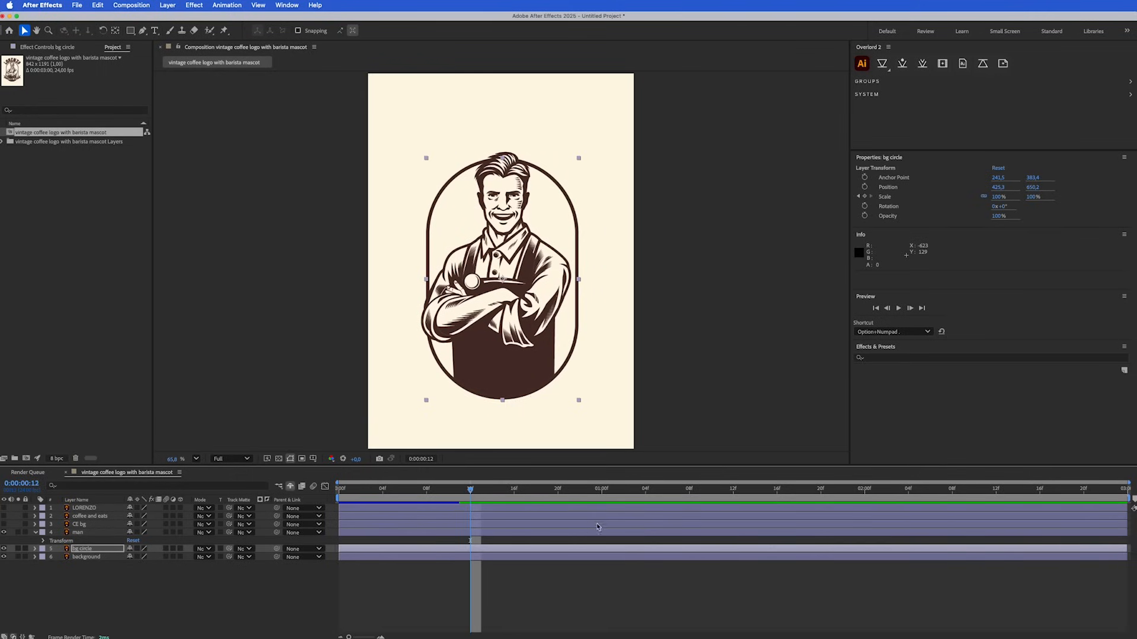
click(43, 541)
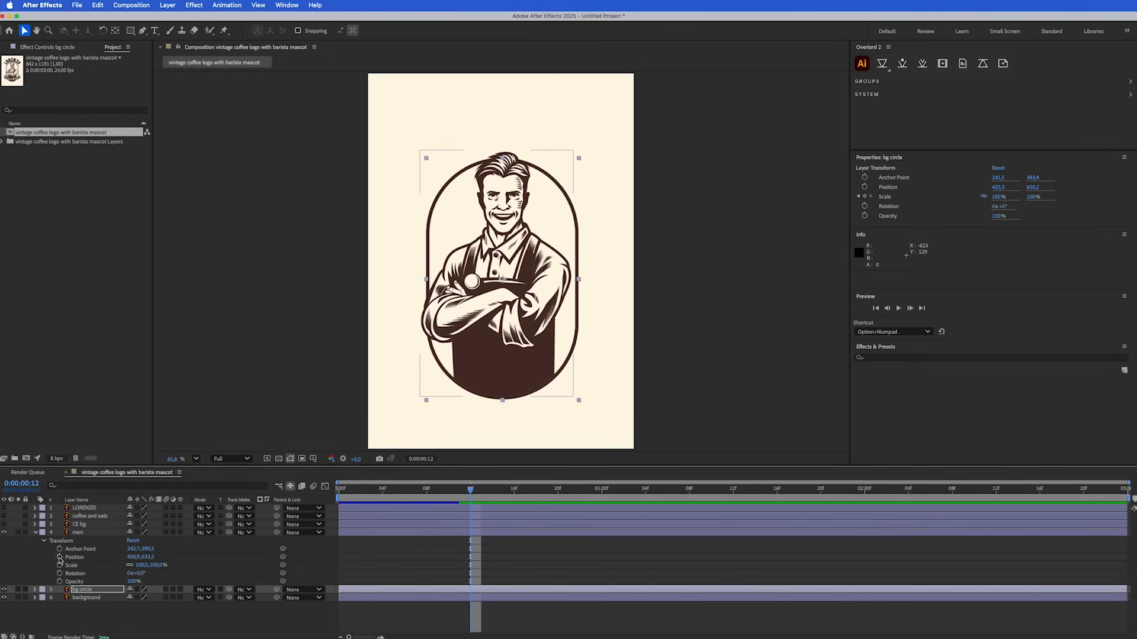
click(59, 557)
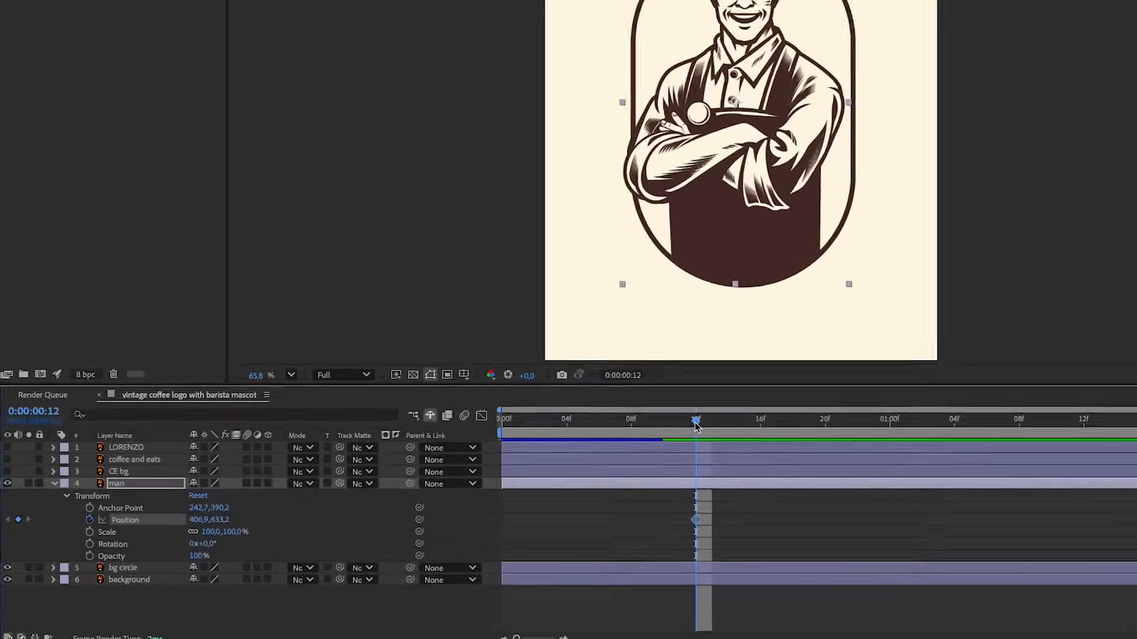
At frame 0, set the man layer's vertical Position to 1585.2 so he starts below the composition
drag(469, 489, 338, 498)
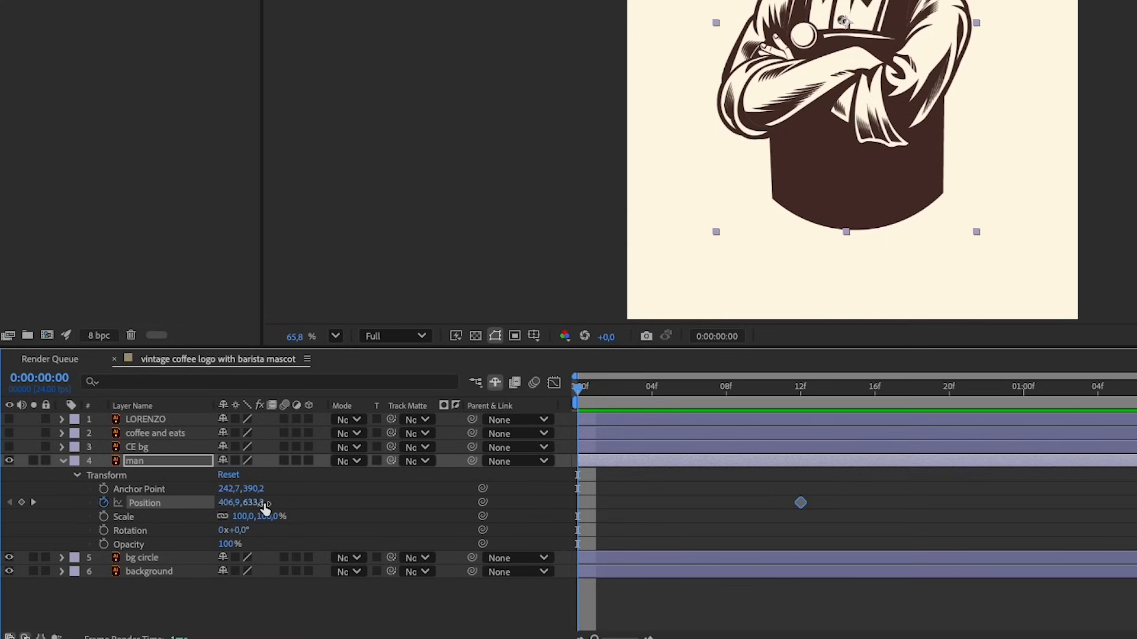
drag(264, 505, 1057, 478)
drag(828, 489, 729, 510)
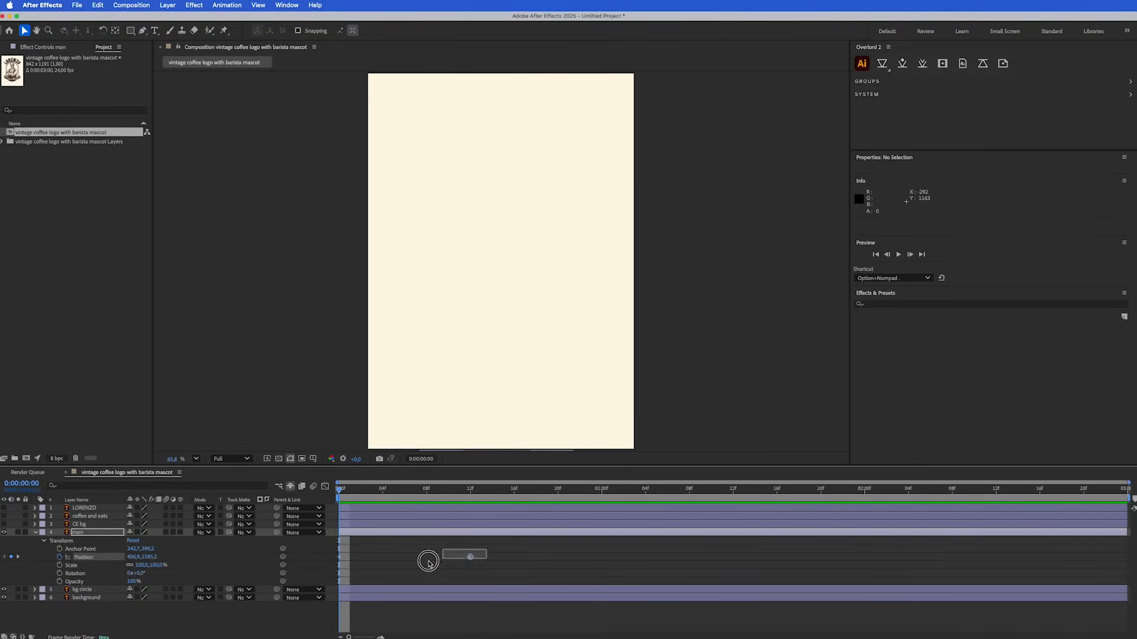
Apply Easy Ease to both Position keyframes of the man layer
drag(429, 561, 350, 557)
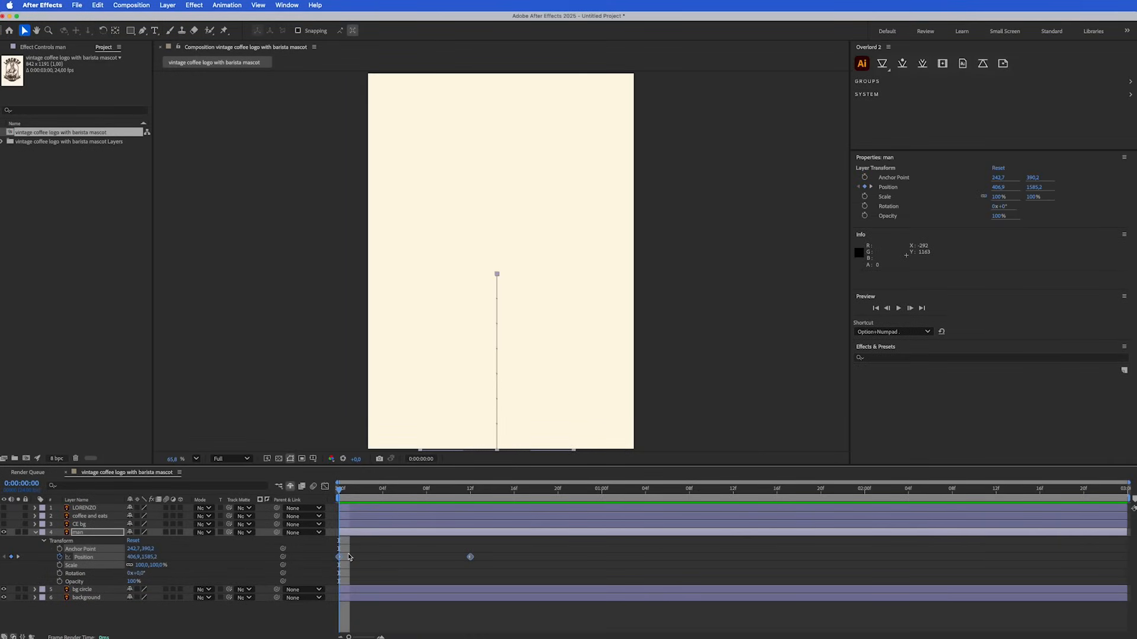
right_click(469, 557)
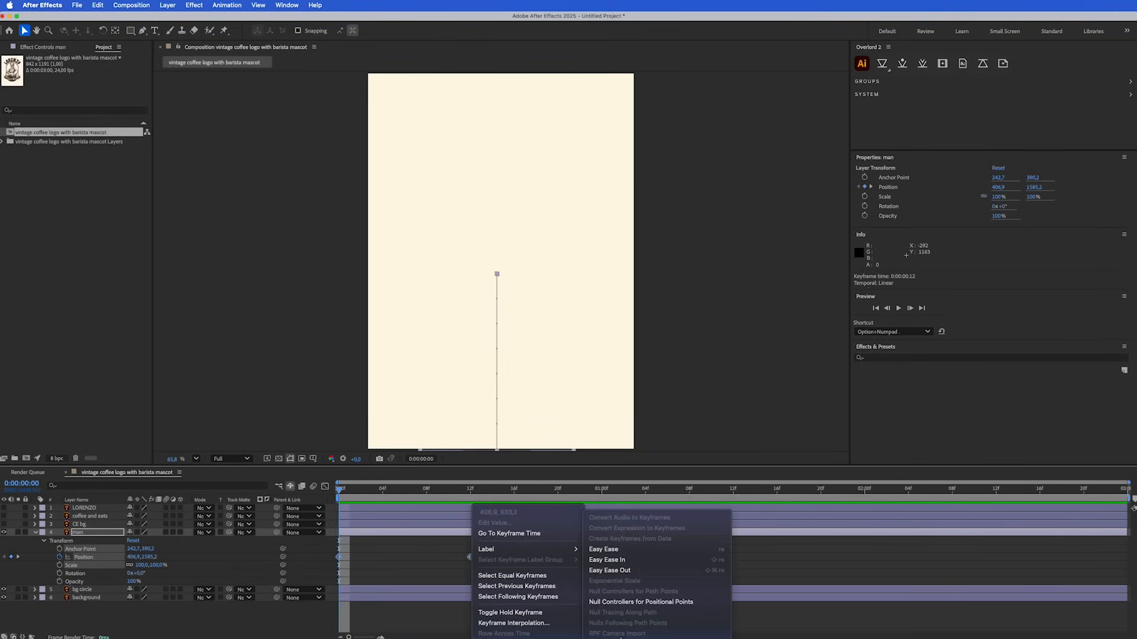
click(613, 551)
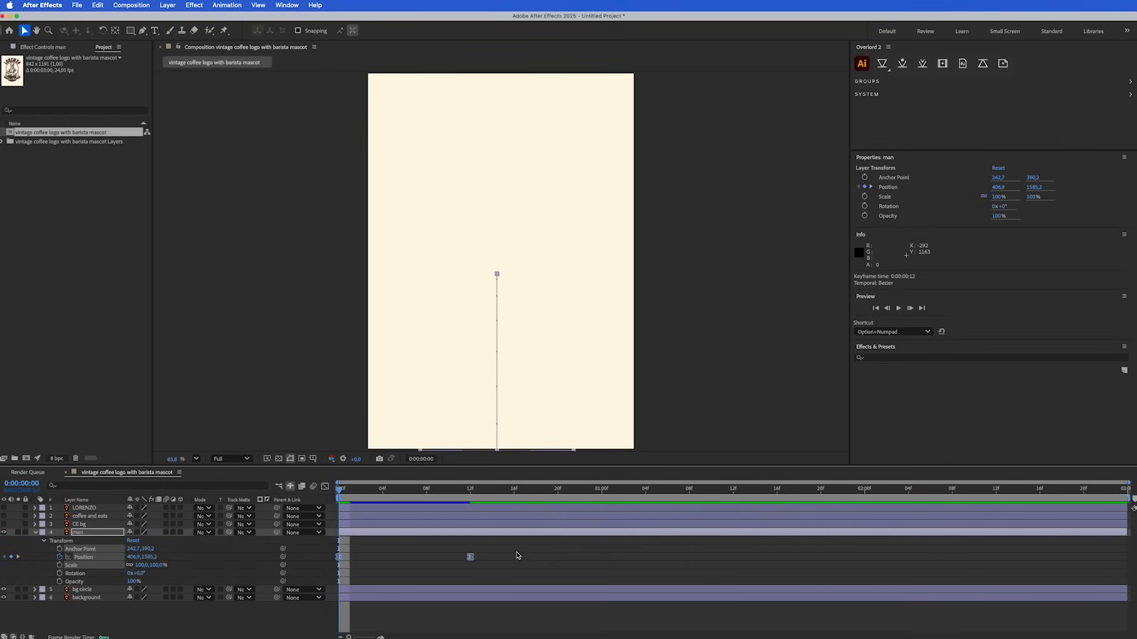
Preview the man rising into the circle, stopping at frame 5 to examine where he overlaps its lower edge
key(space)
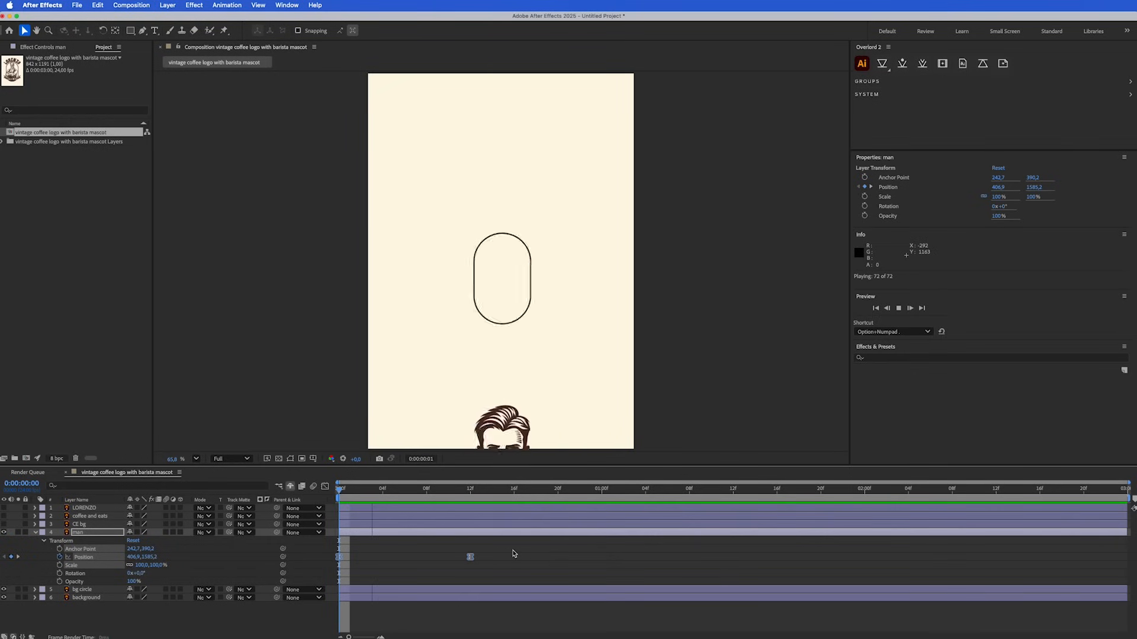
key(space)
key(space)
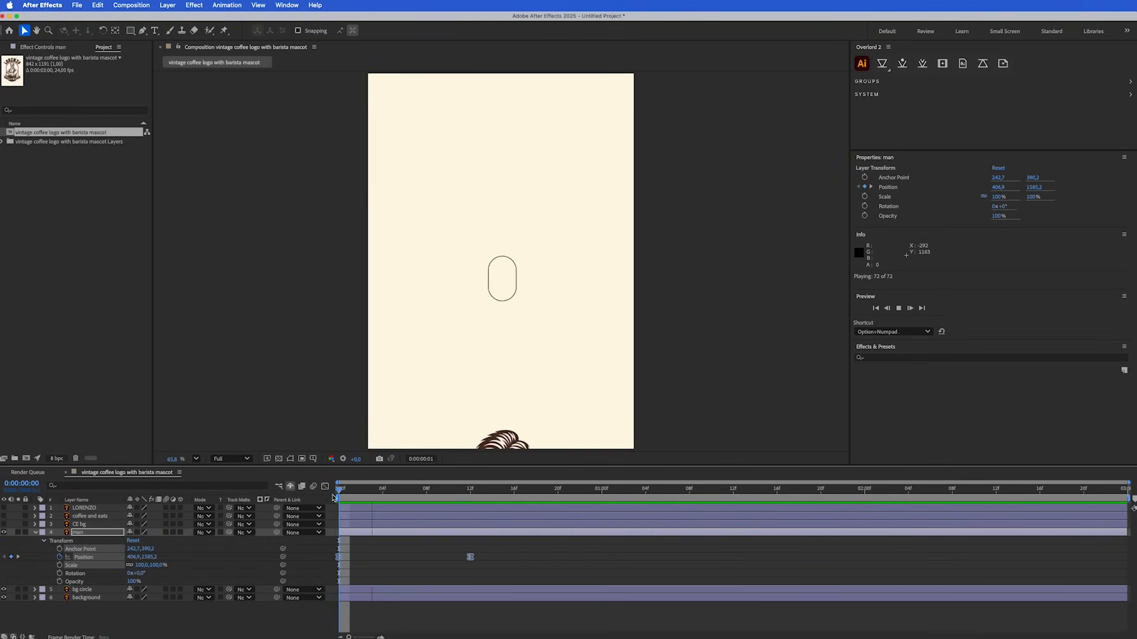
click(360, 492)
key(space)
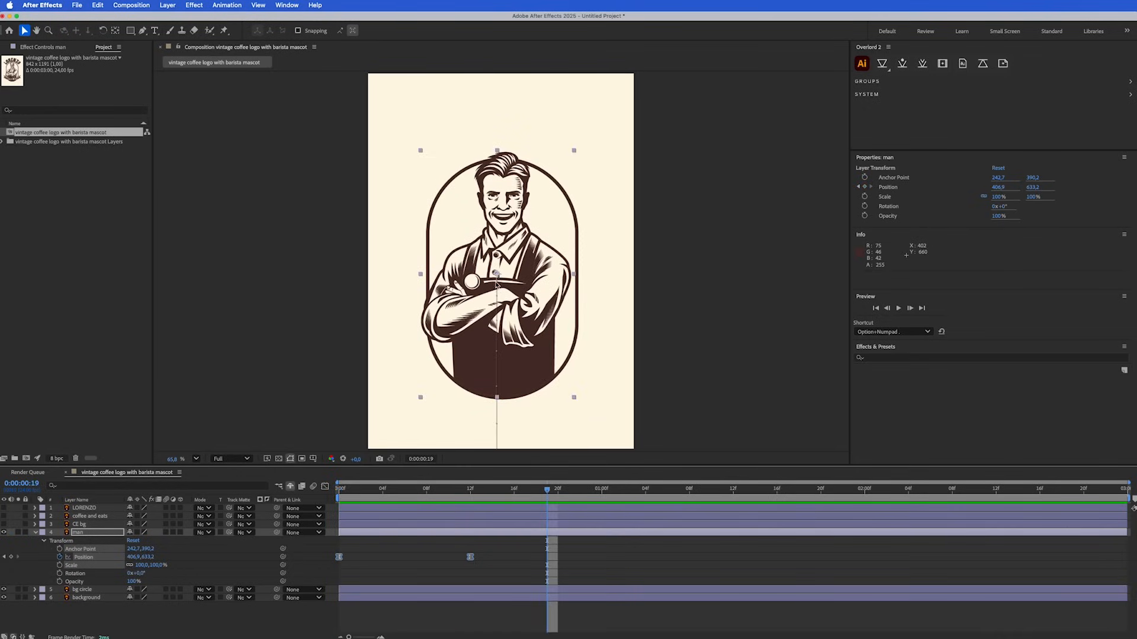
drag(452, 489, 393, 501)
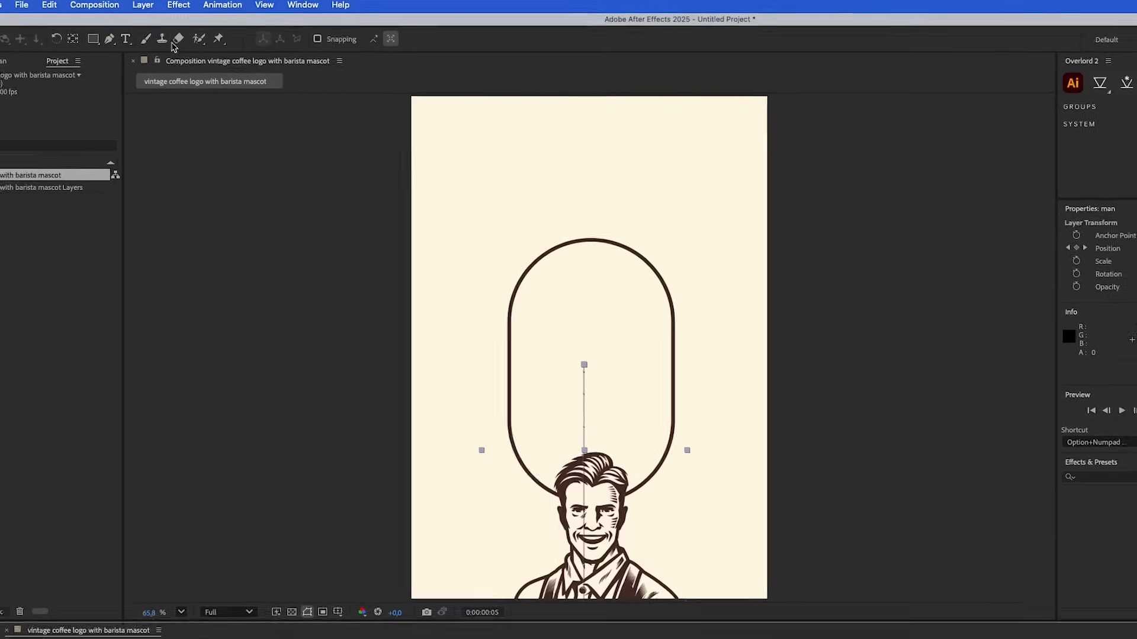
Create a new empty shape layer above the man layer
click(169, 5)
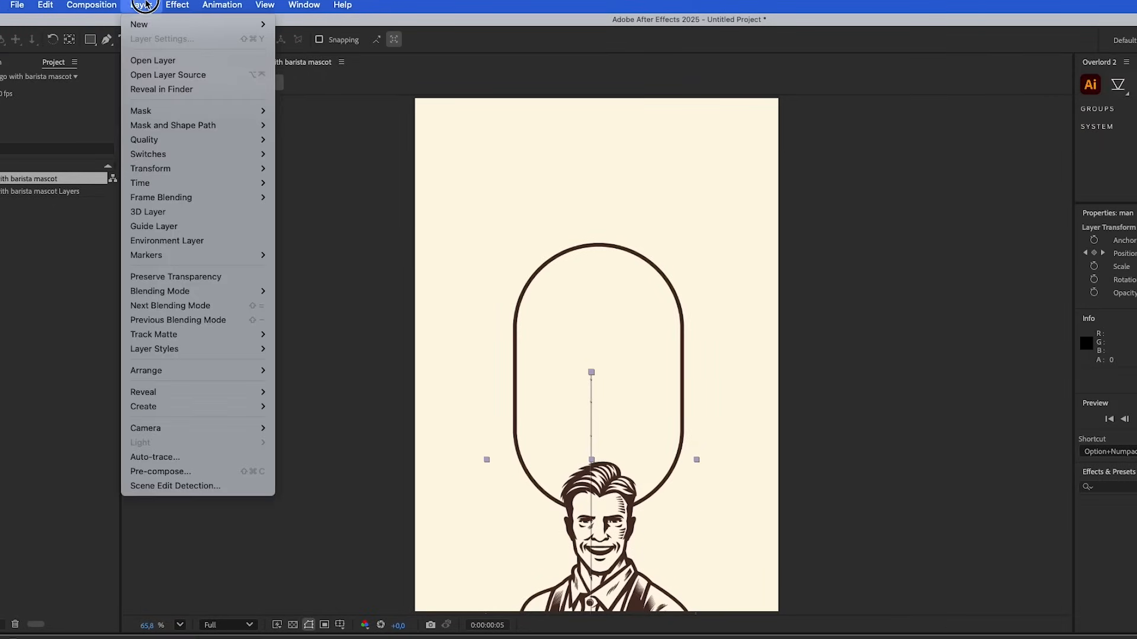
mouse_move(195, 24)
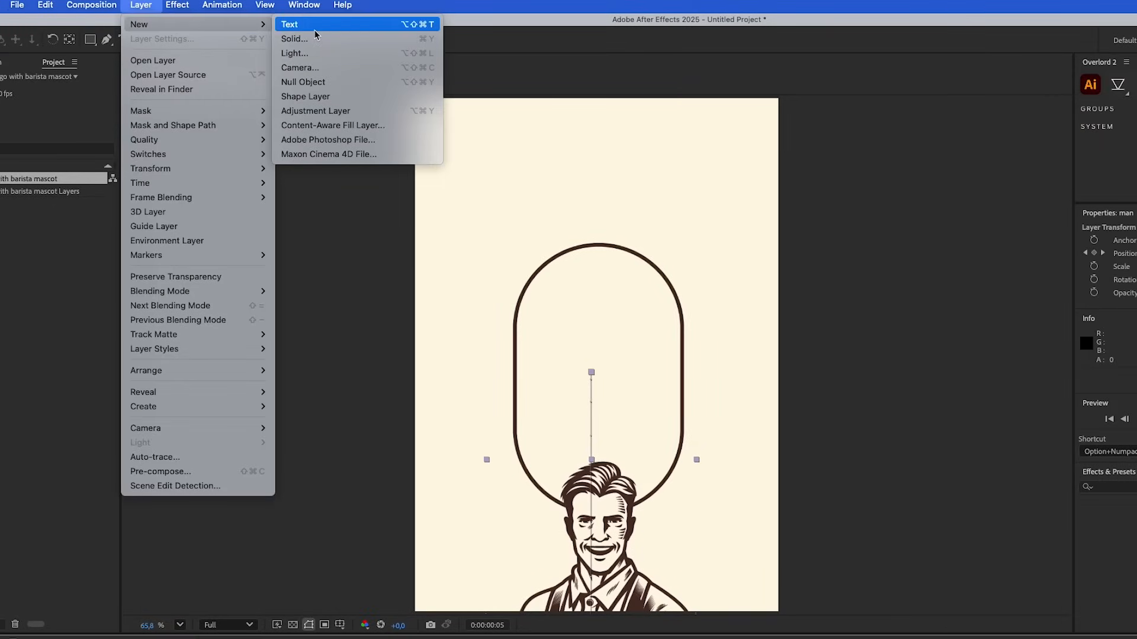
click(340, 98)
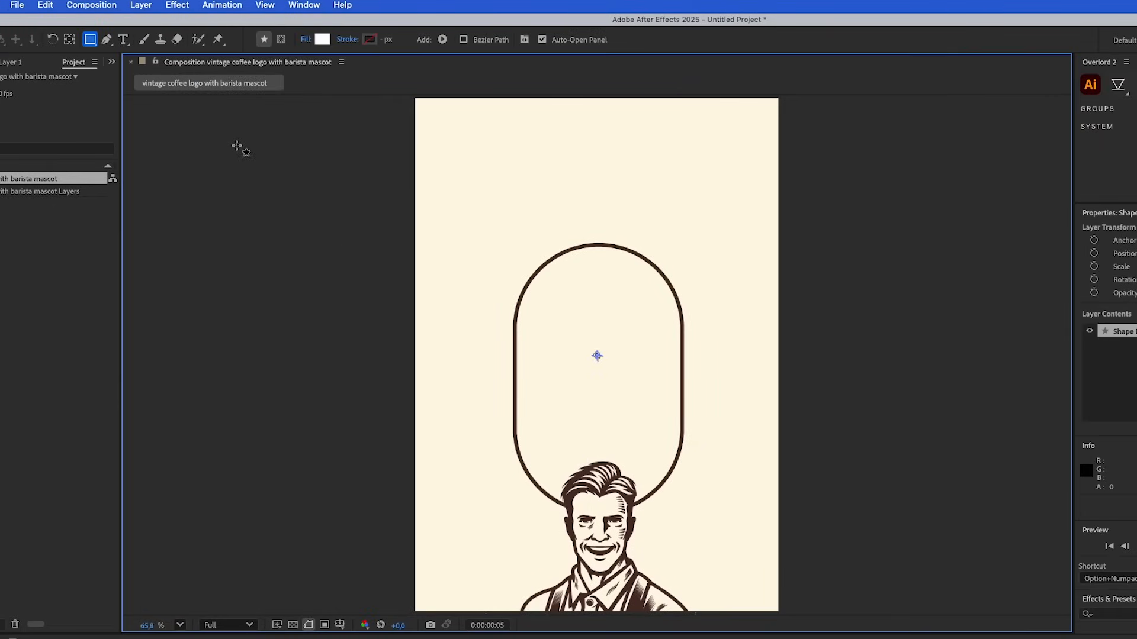
At frame 13, draw a closed white Pen shape following the circle's lower curve and covering the area beneath it to the composition's edges
click(107, 39)
drag(395, 489, 483, 489)
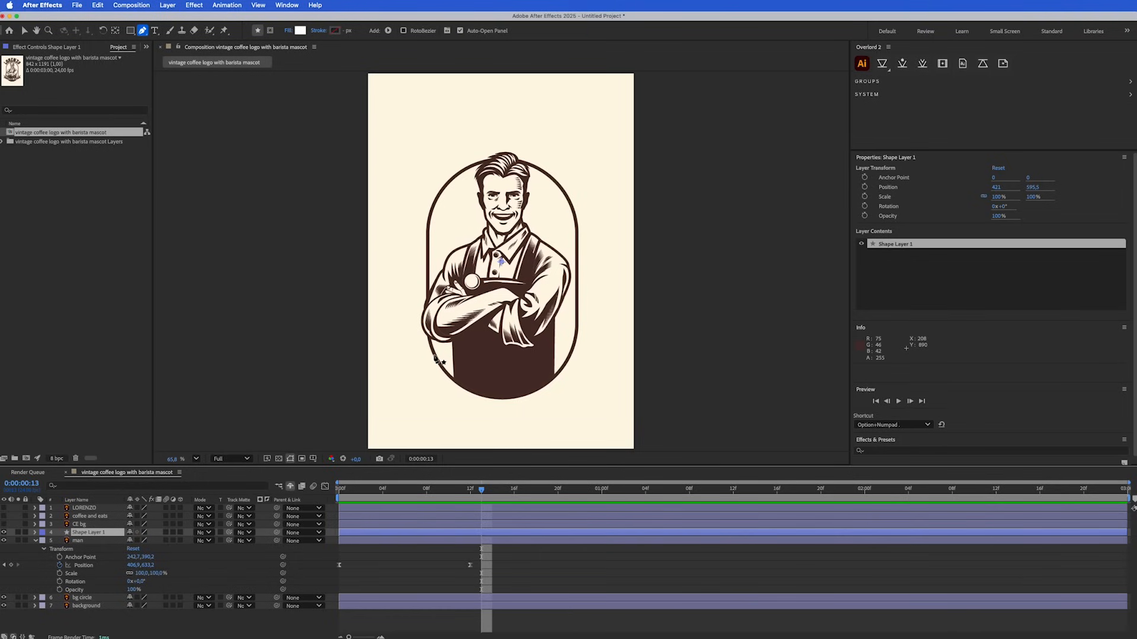
drag(435, 354, 443, 374)
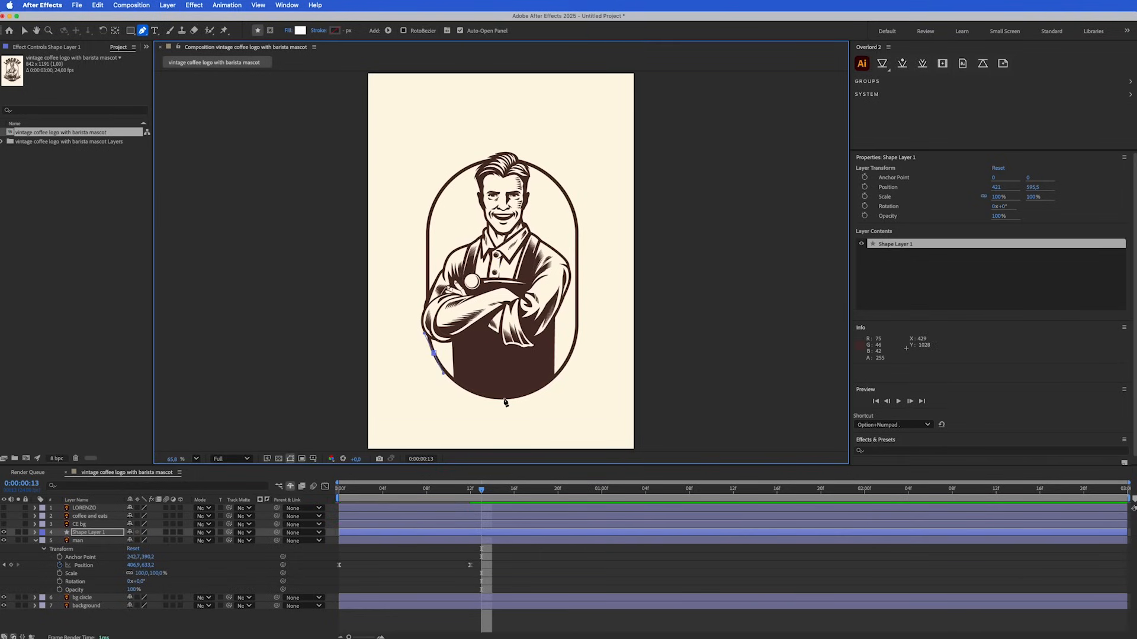
drag(504, 398, 539, 398)
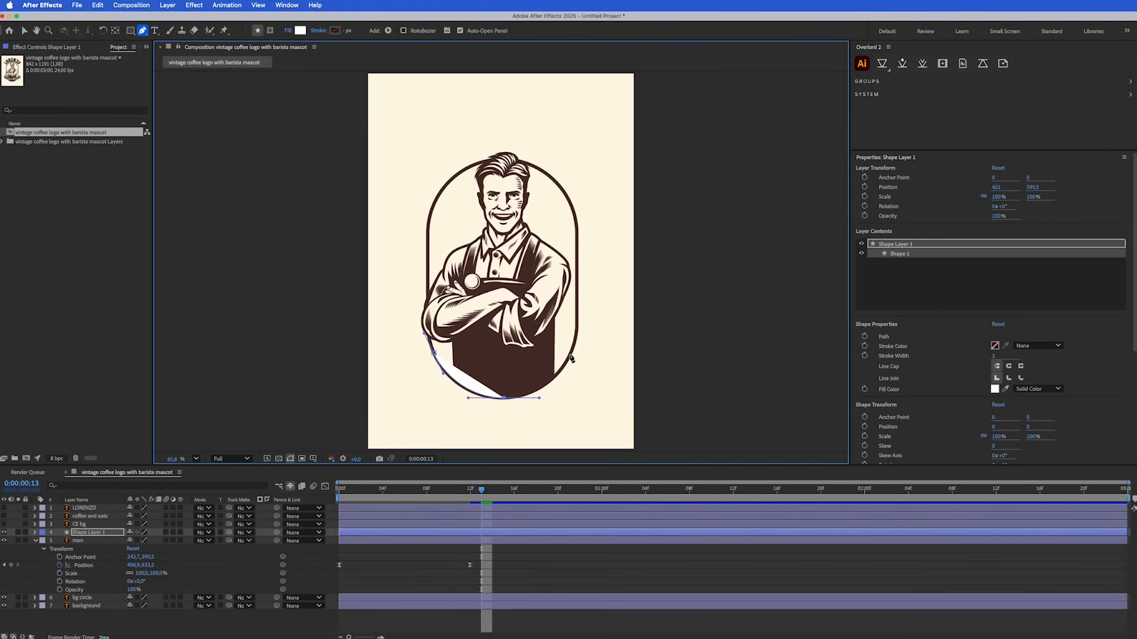
drag(571, 354, 579, 337)
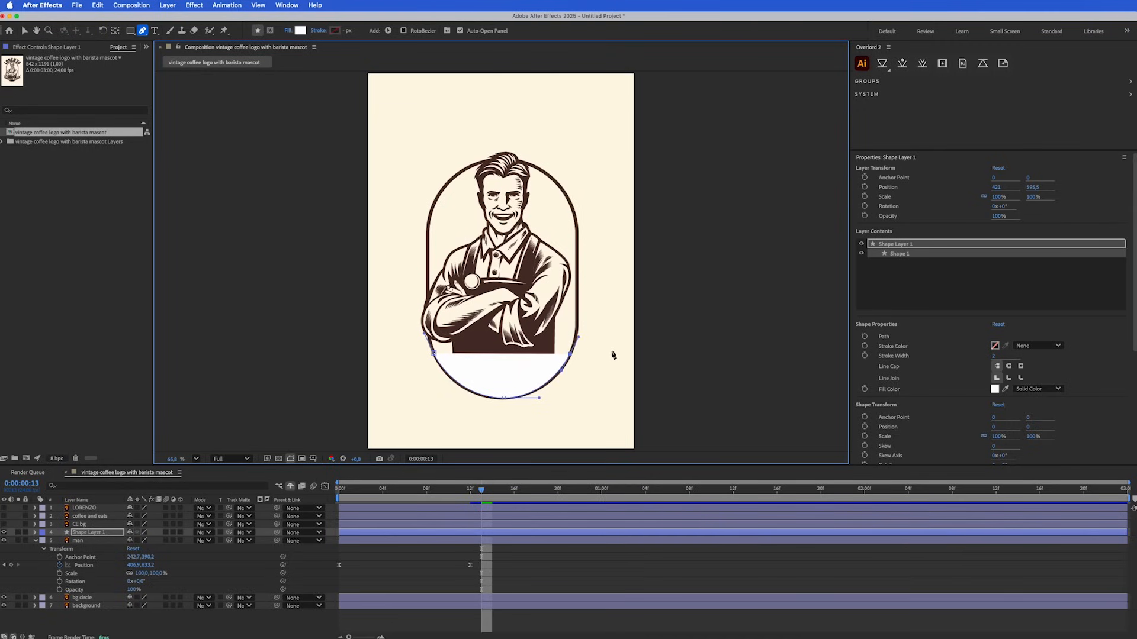
click(637, 352)
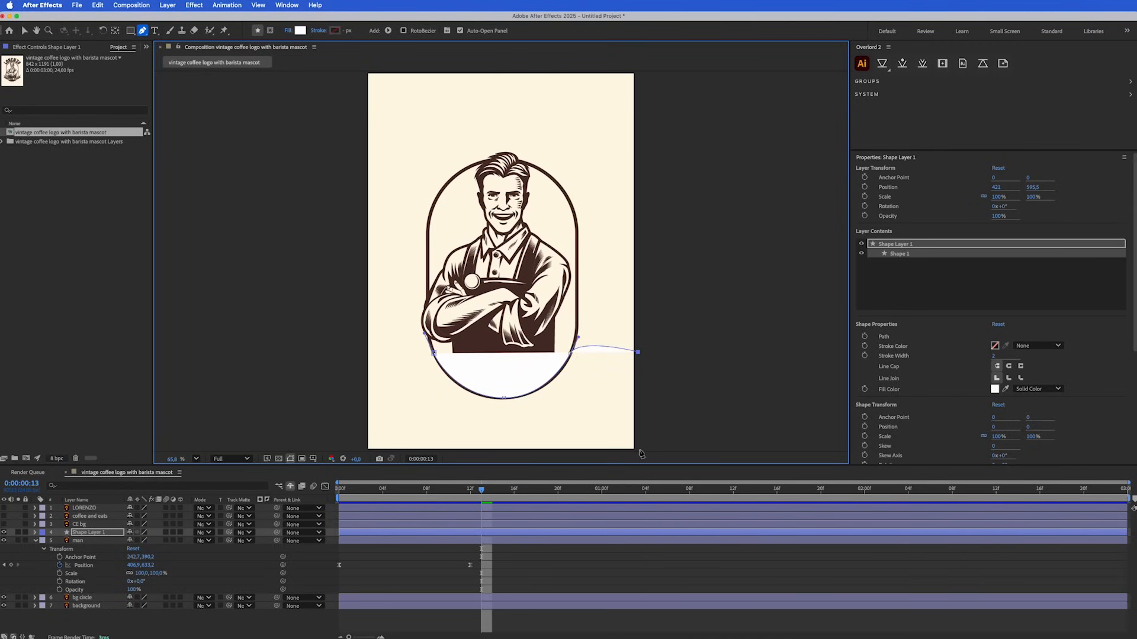
click(638, 452)
click(365, 450)
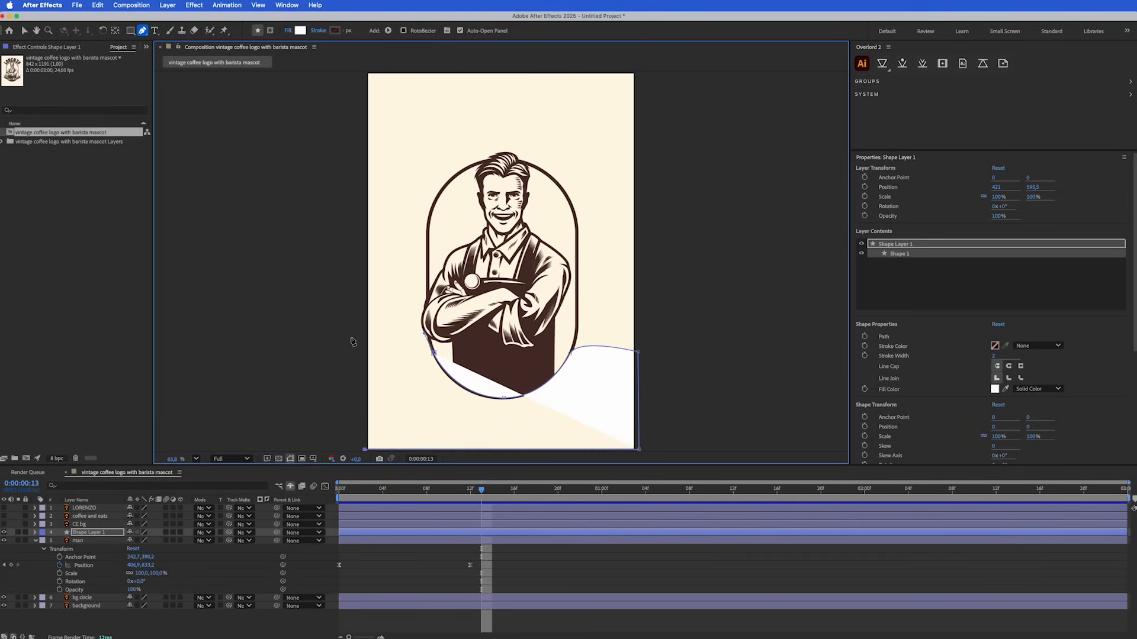
click(365, 353)
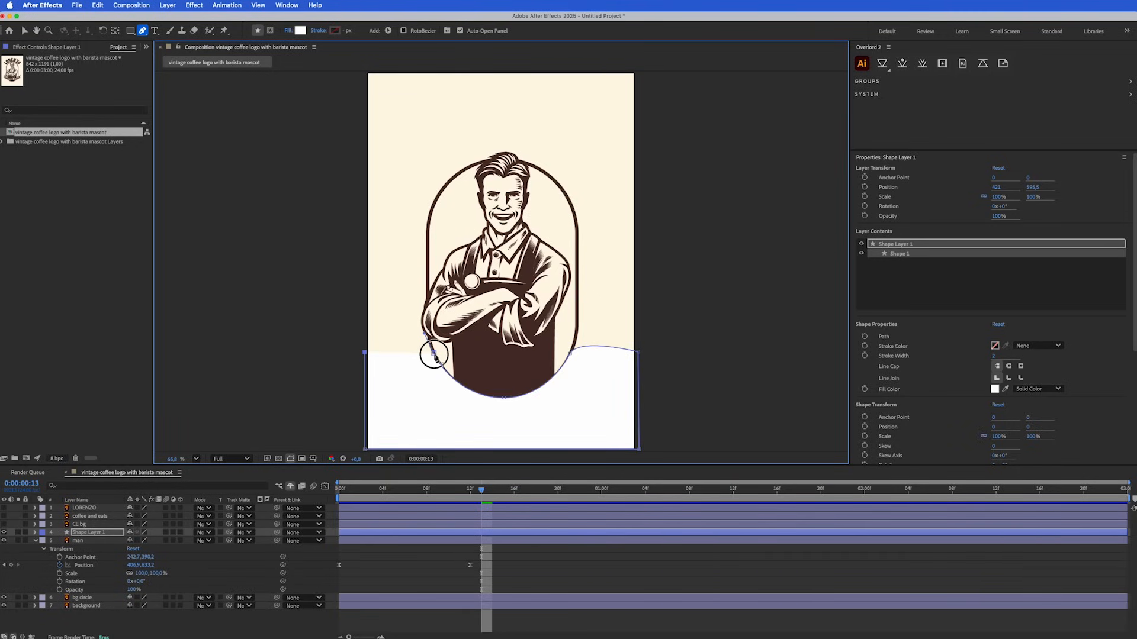
drag(434, 353, 443, 373)
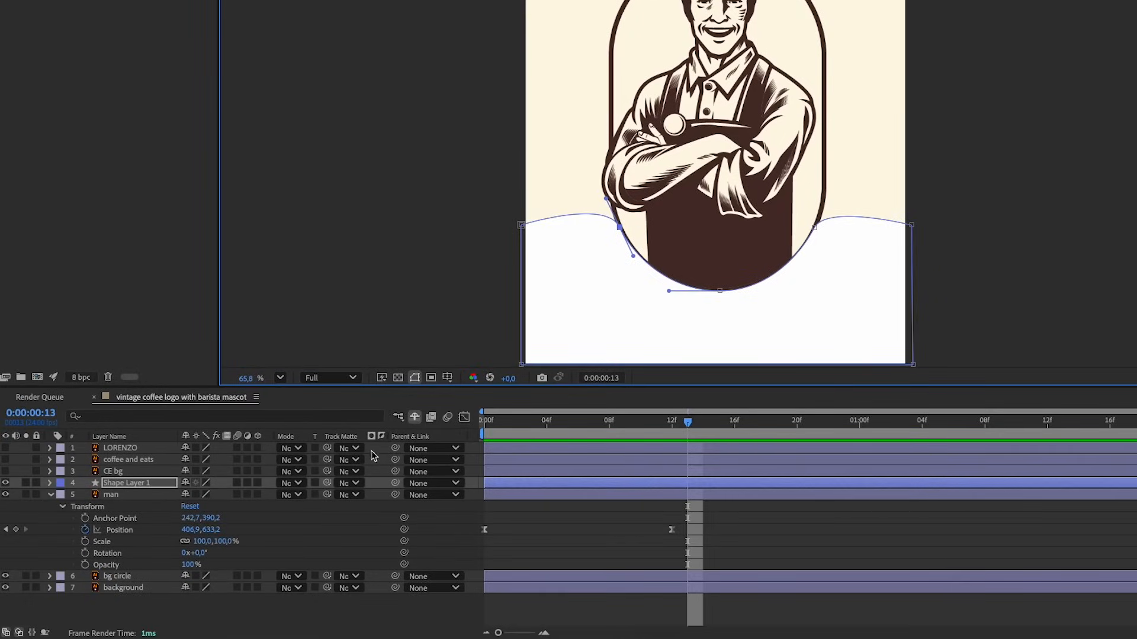
Widen the timeline's Mode, Track Matte and Parent & Link columns and check the Modes entry in the column list
drag(468, 435, 545, 435)
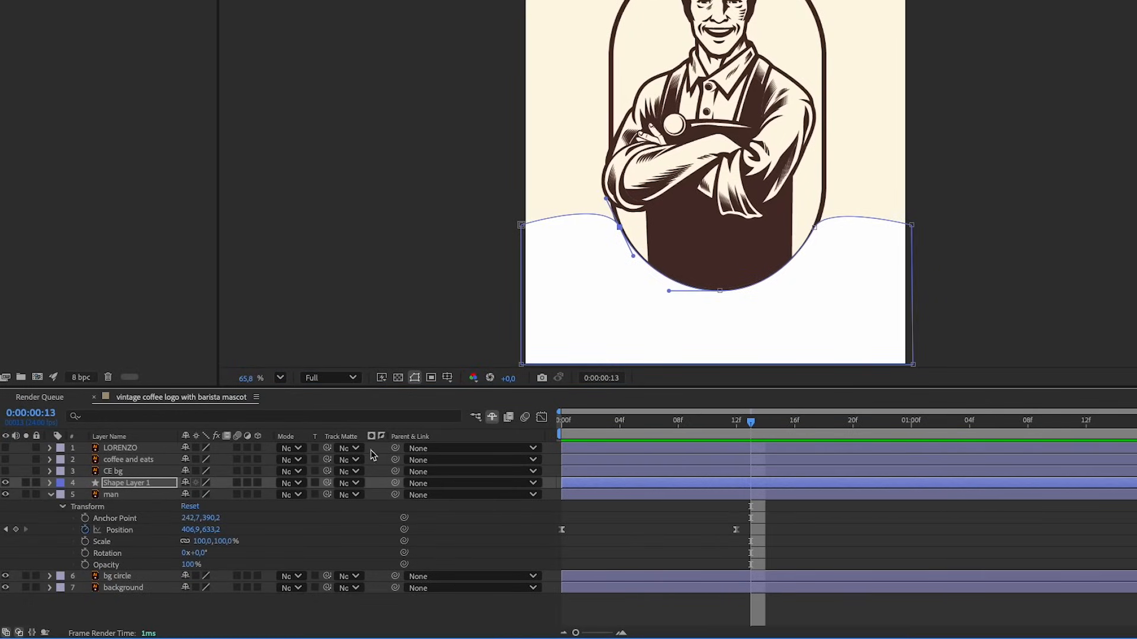
drag(367, 443, 508, 442)
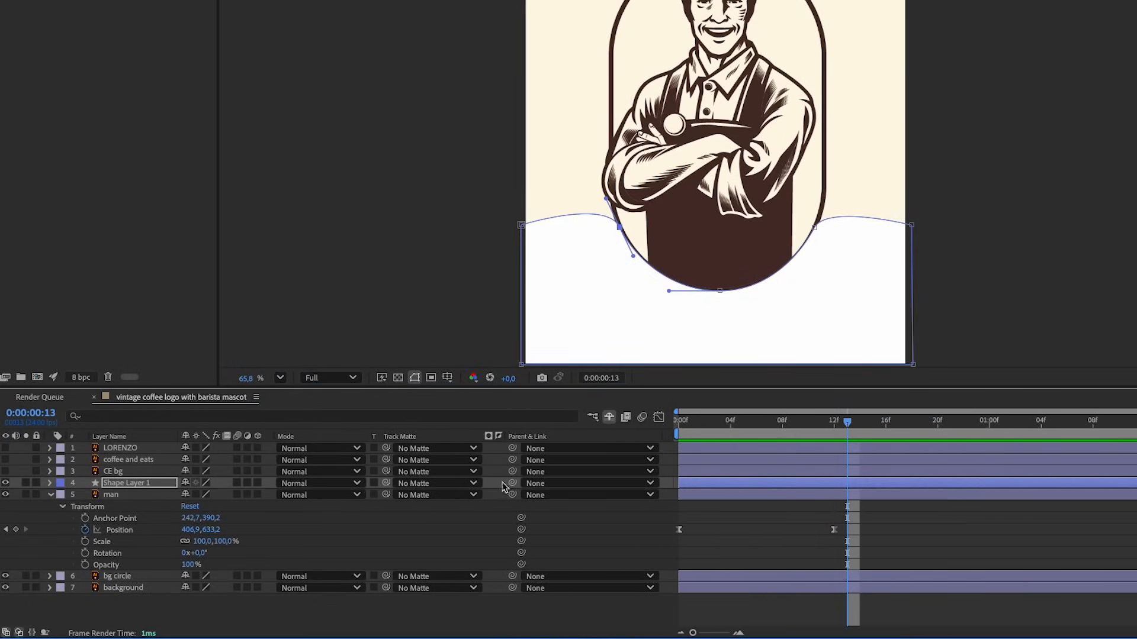
right_click(404, 441)
mouse_move(450, 489)
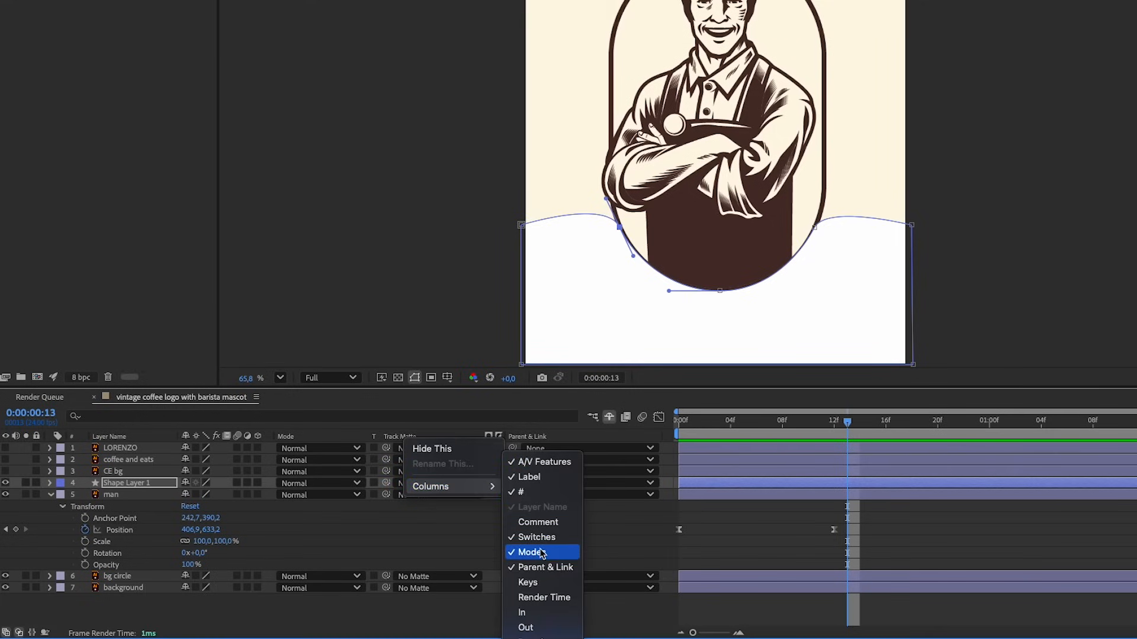
click(451, 510)
Set the man layer's track matte to Shape Layer 1 and scrub back to frame 6 to check the masking
click(167, 496)
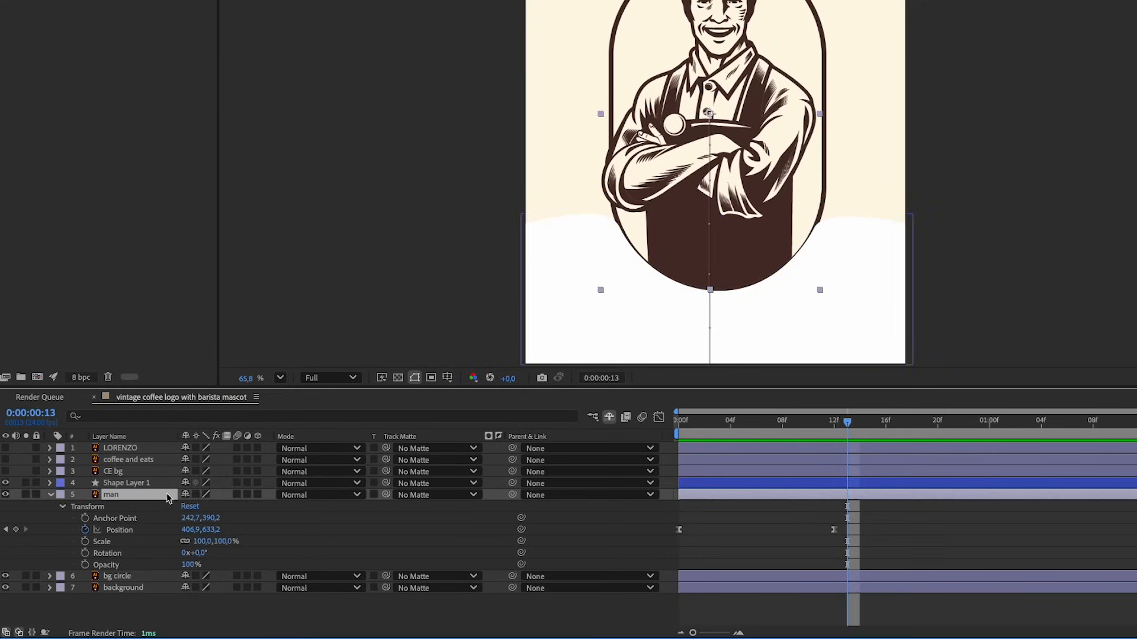
click(474, 495)
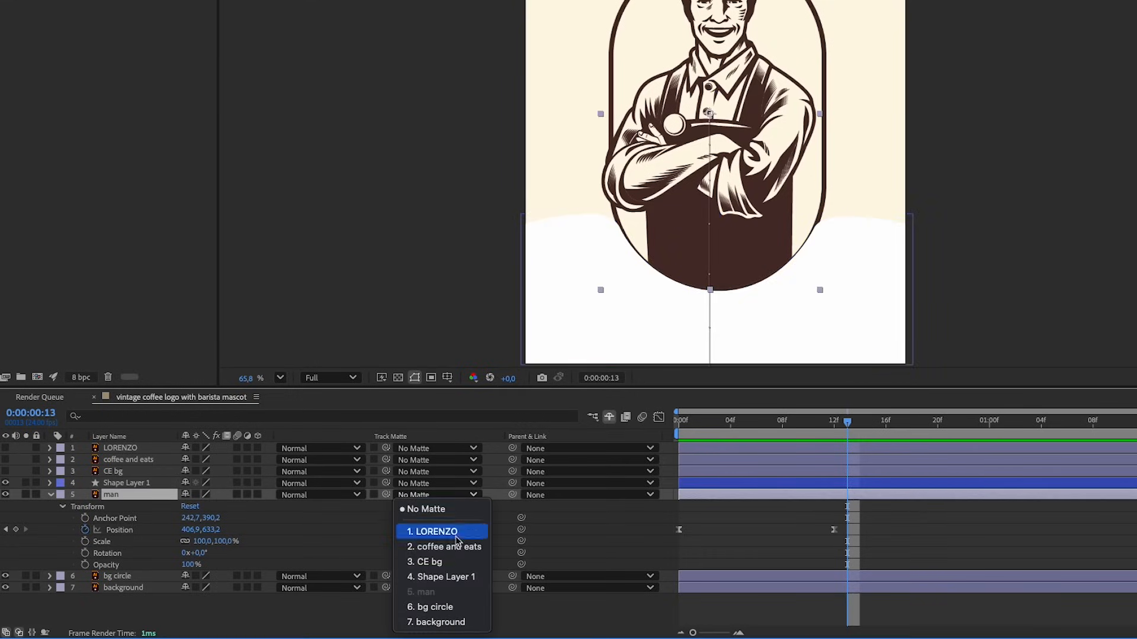
click(453, 579)
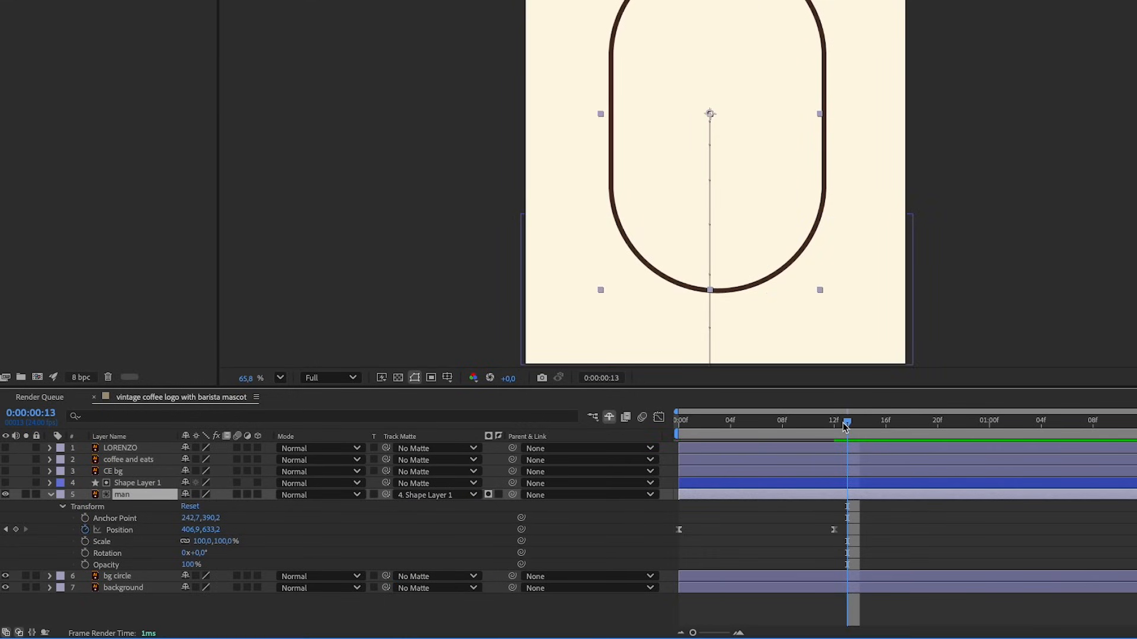
drag(846, 426, 757, 437)
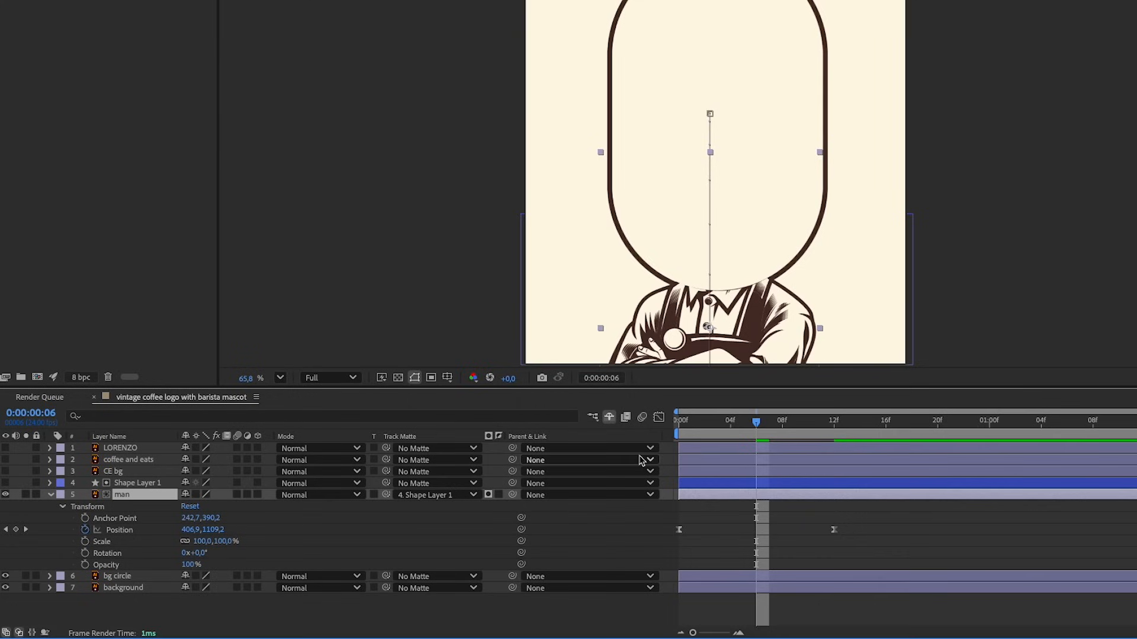
Invert the man layer's track matte and scrub to frame 12 to check the masking
click(499, 498)
mouse_move(762, 429)
mouse_down()
mouse_move(681, 431)
mouse_move(763, 440)
mouse_up()
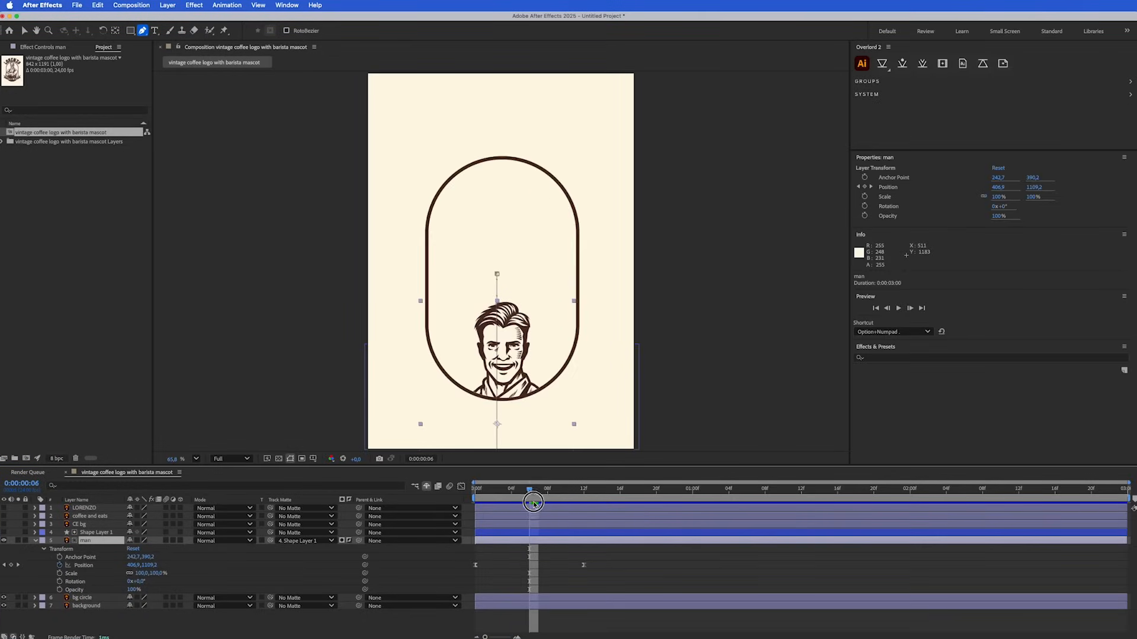
drag(533, 503, 583, 507)
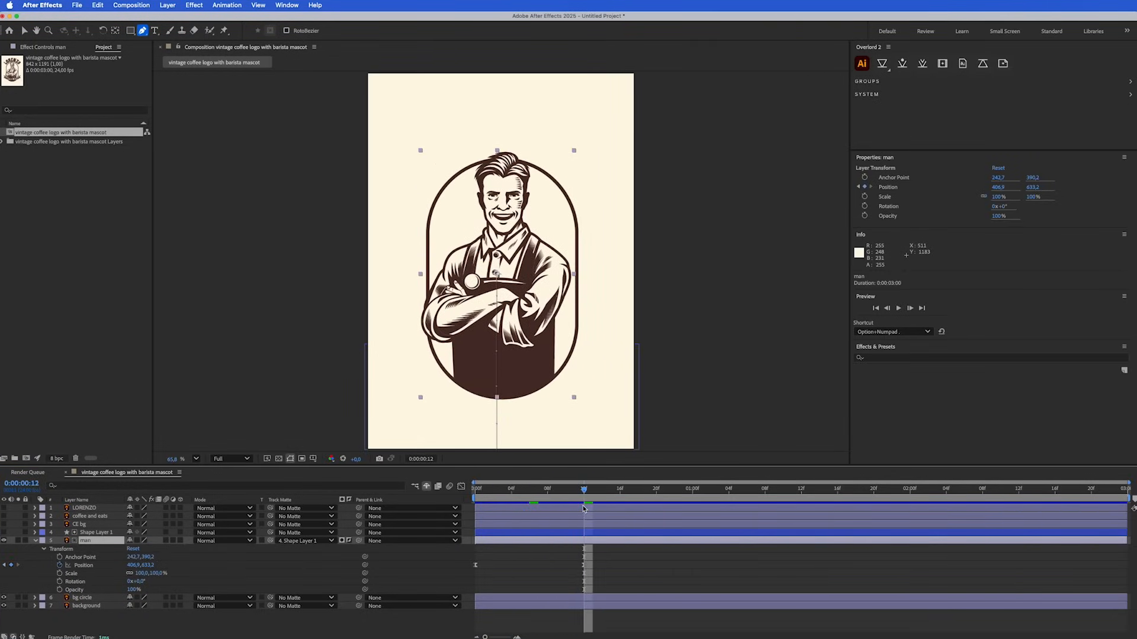
Show the CE bg banner layer, reveal its transform properties and start Scale keyframing with 100% at frame 12
click(4, 525)
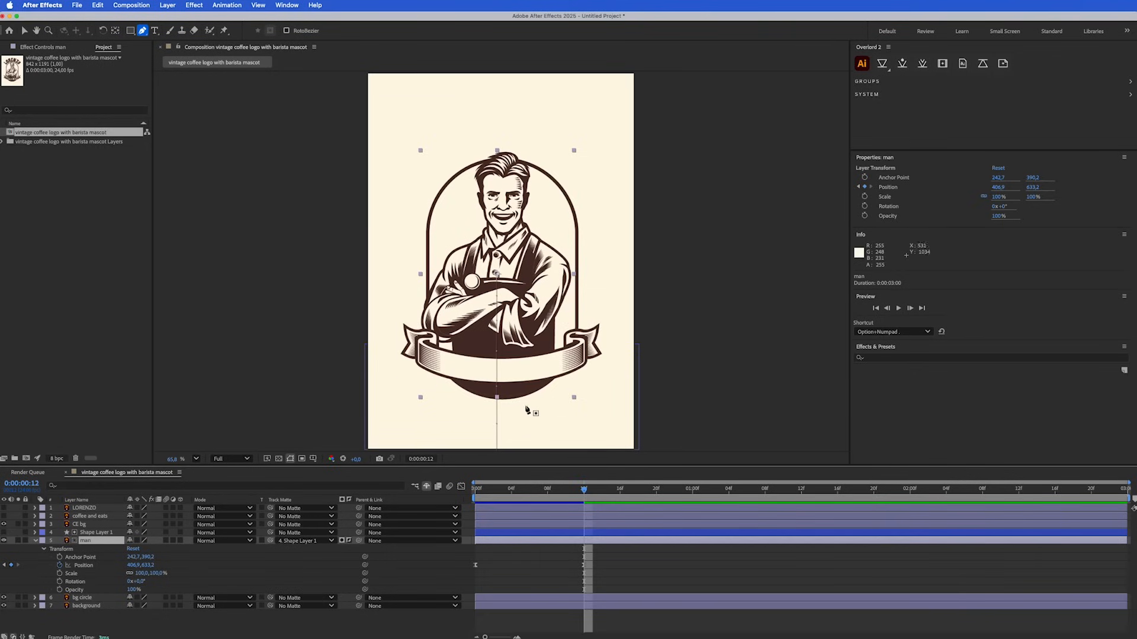
click(83, 525)
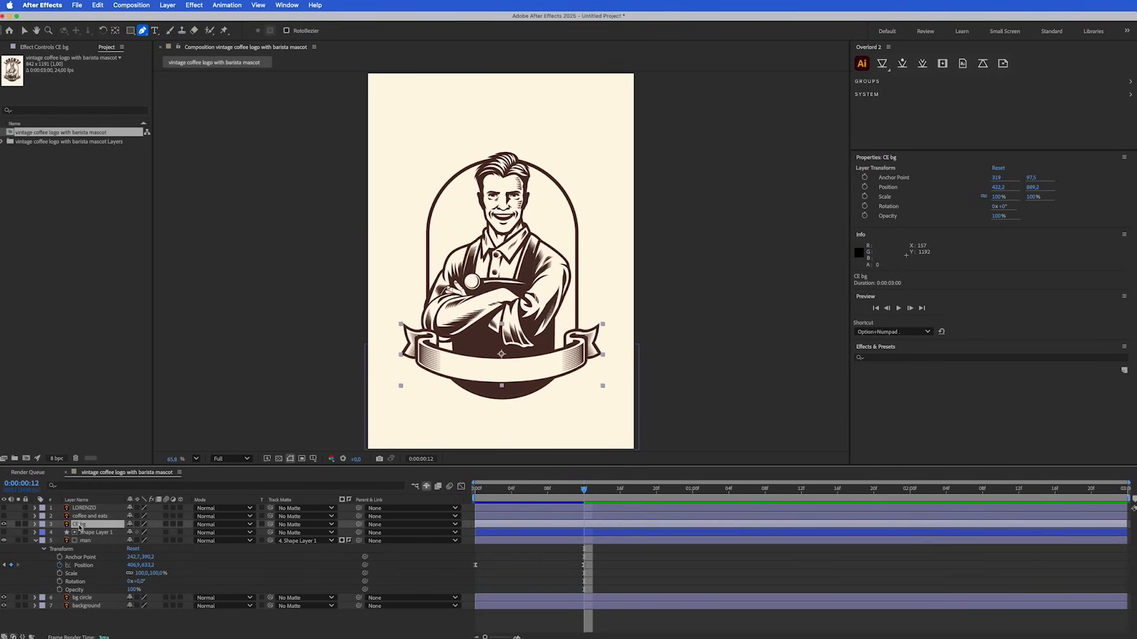
click(35, 525)
click(45, 533)
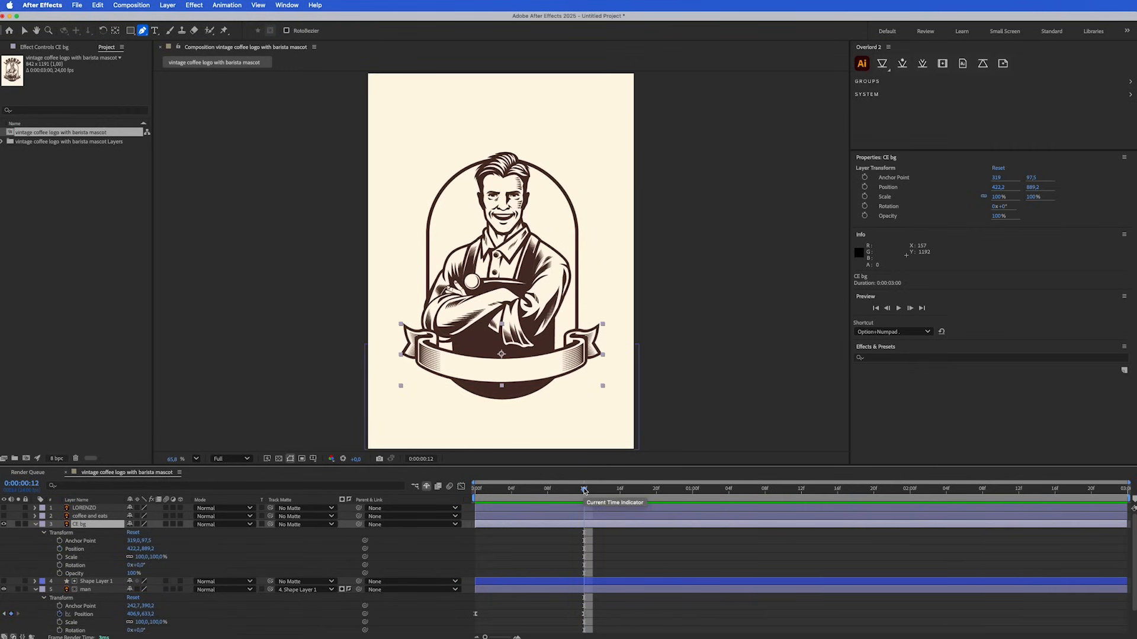
click(60, 558)
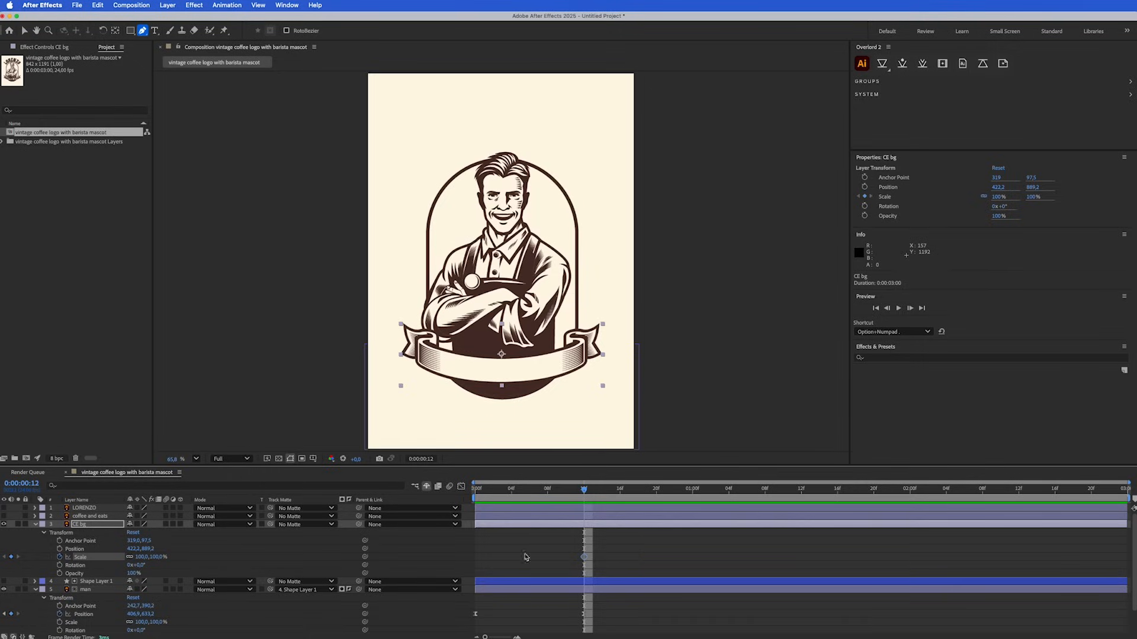
Keyframe the CE bg layer's Scale at 0% on frame 3
drag(588, 494, 501, 492)
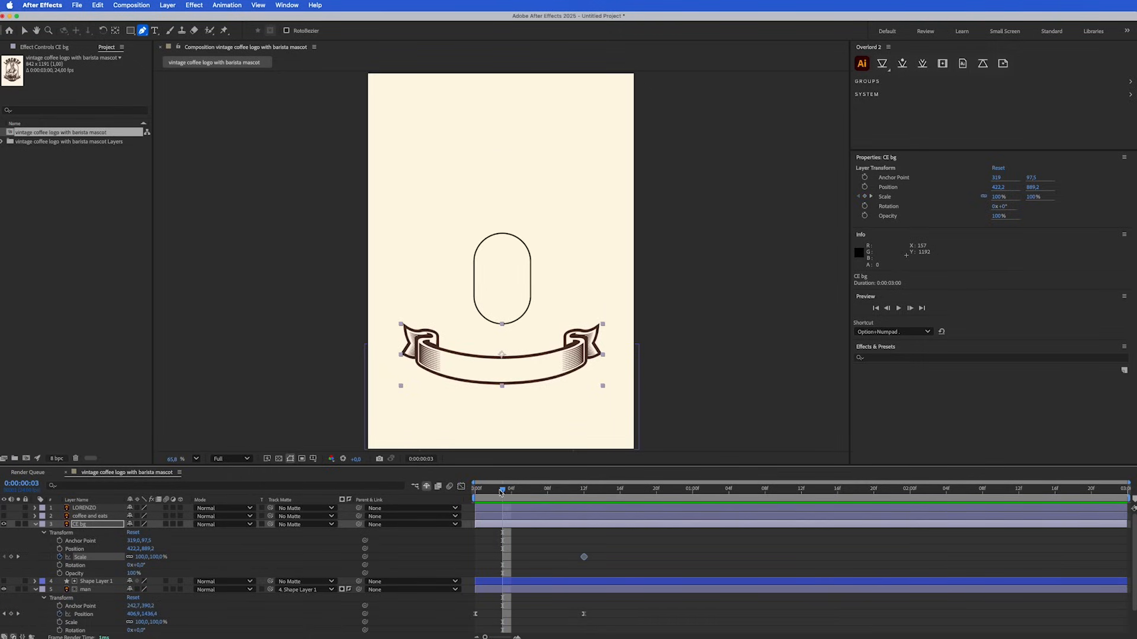
click(142, 558)
key(Return)
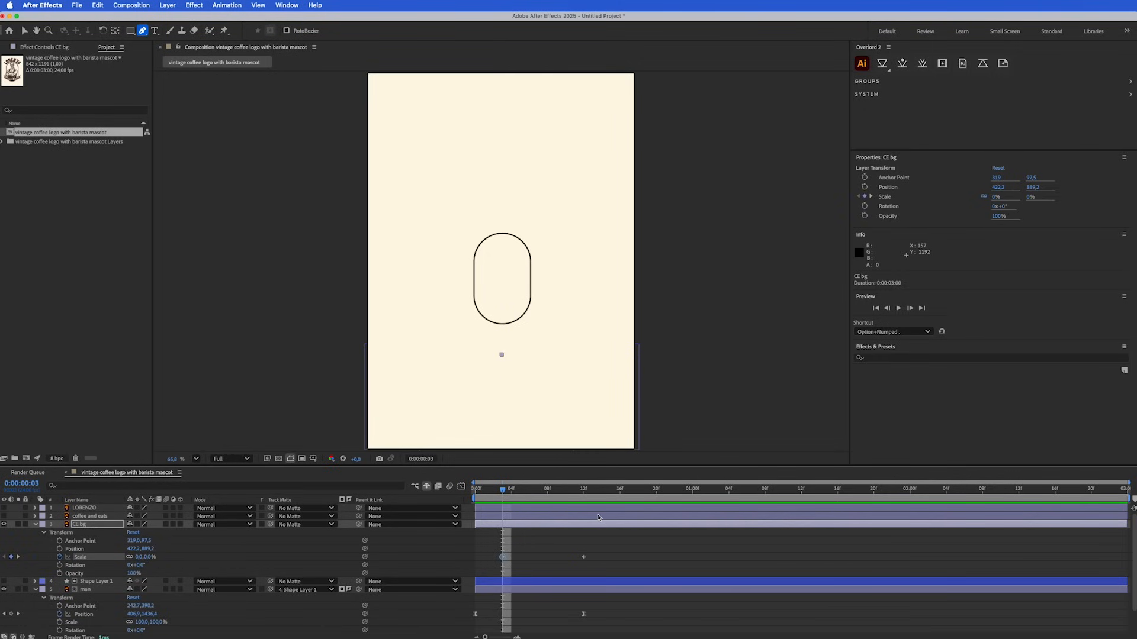
Add an overshoot keyframe with 120% Scale to the CE bg layer at frame 10
click(565, 491)
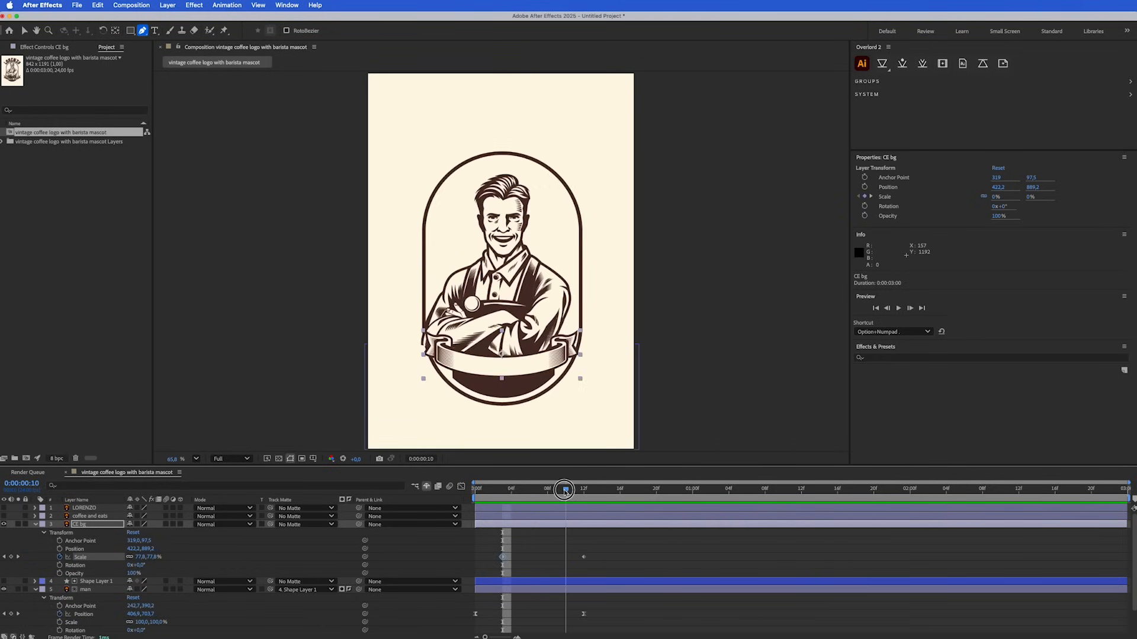
click(138, 557)
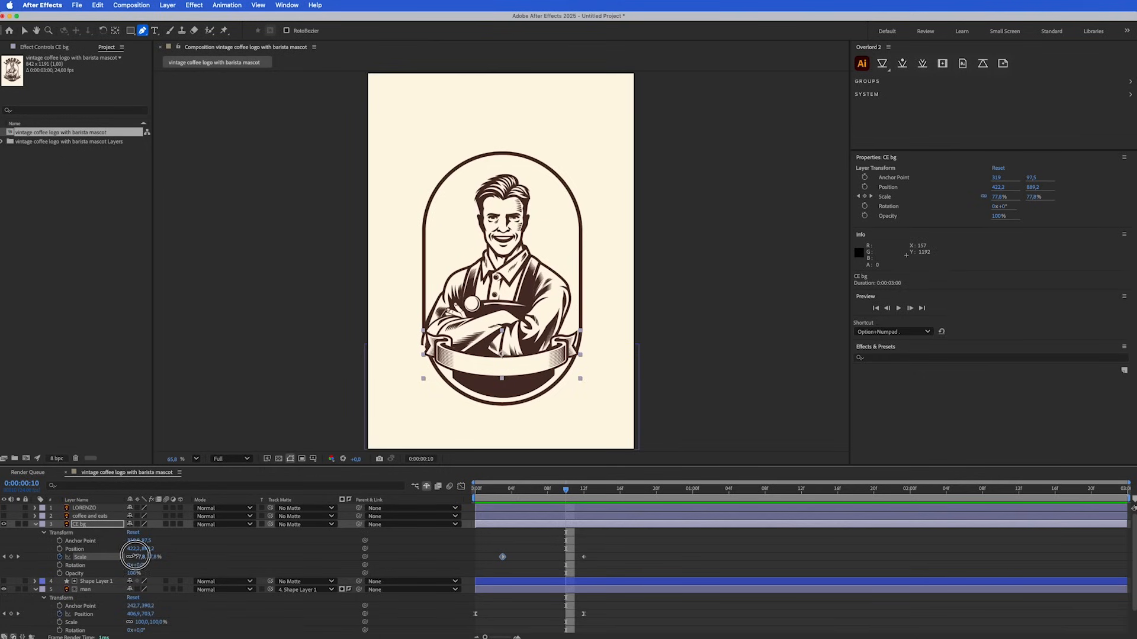
text(120)
key(Return)
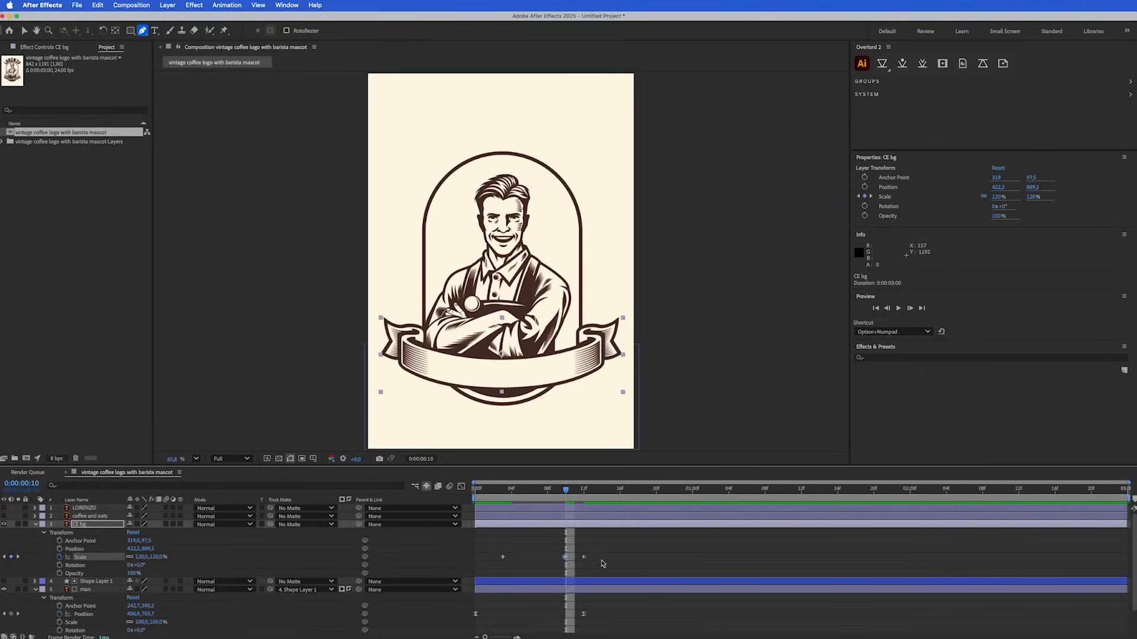
Apply Easy Ease to all three Scale keyframes of the CE bg layer
drag(614, 550, 474, 561)
right_click(501, 557)
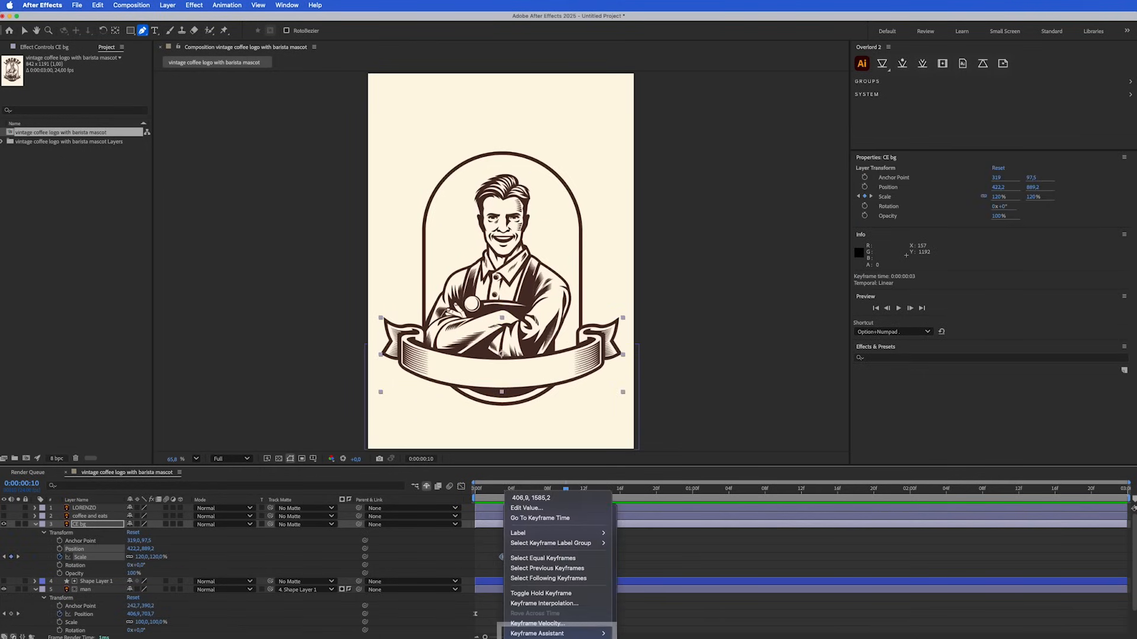
mouse_move(536, 633)
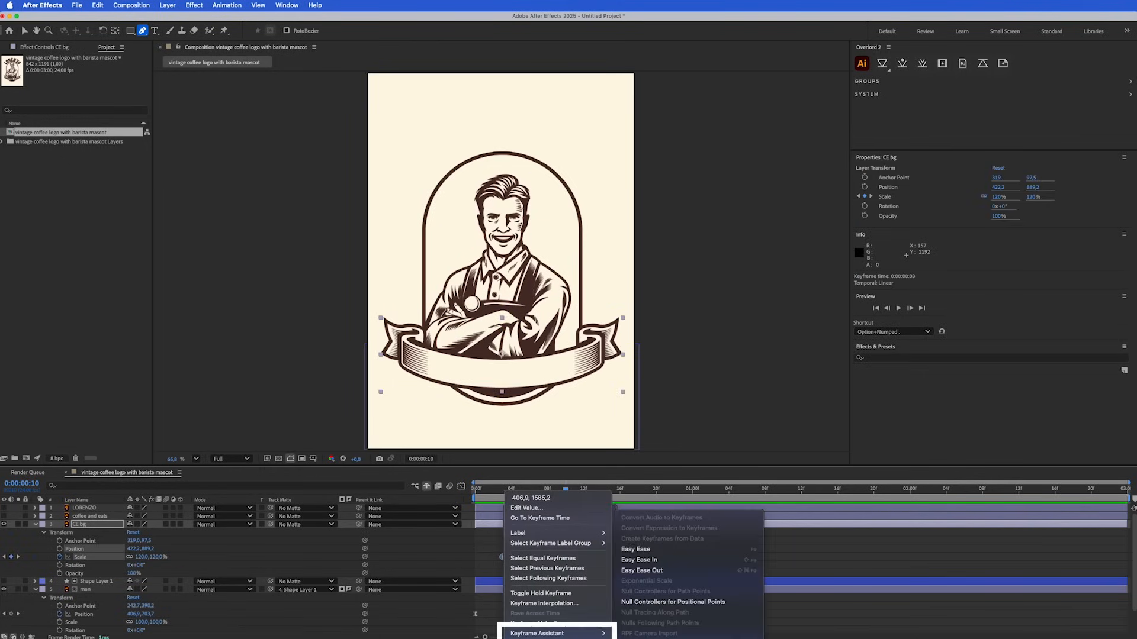
click(646, 549)
Play the animation from the first frame twice to review the banner's pop-in
drag(498, 489, 466, 495)
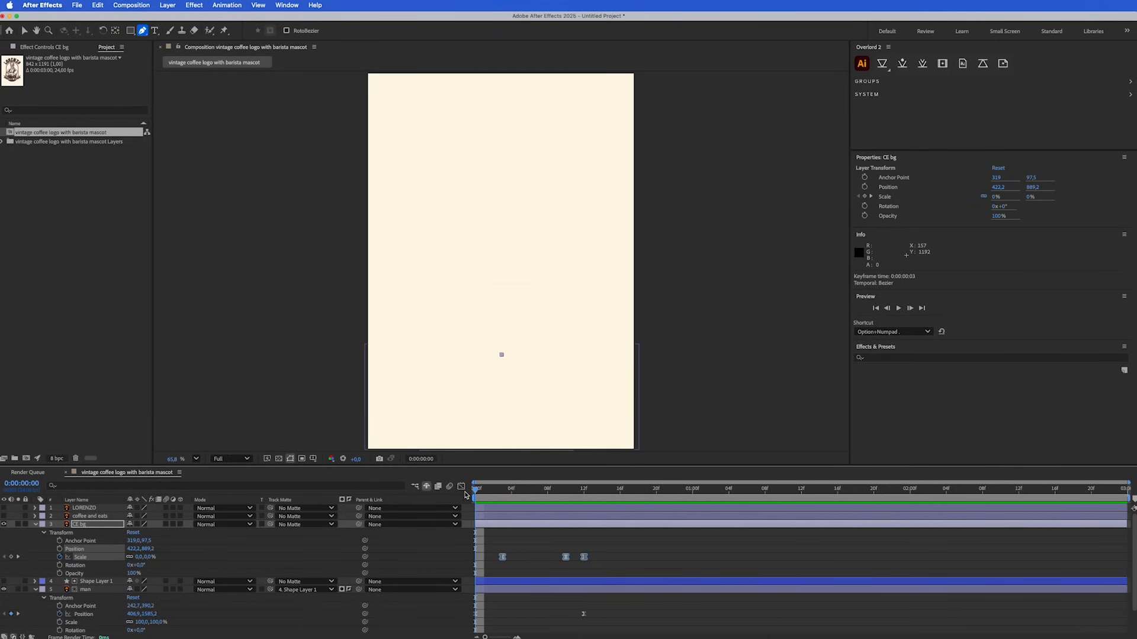
key(space)
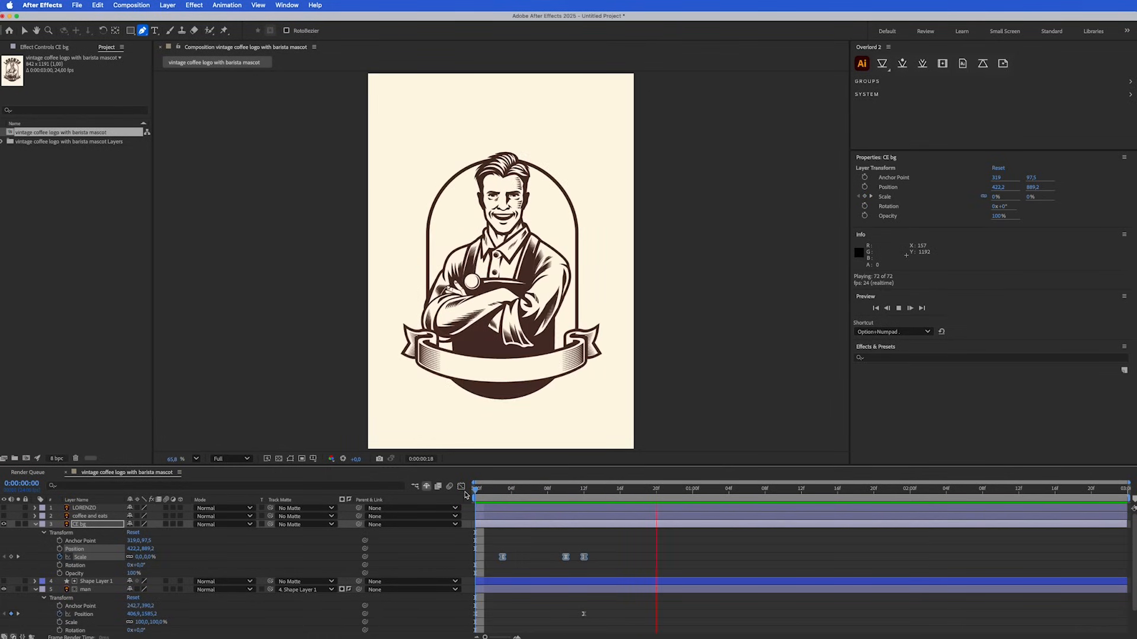
key(space)
drag(481, 488, 473, 490)
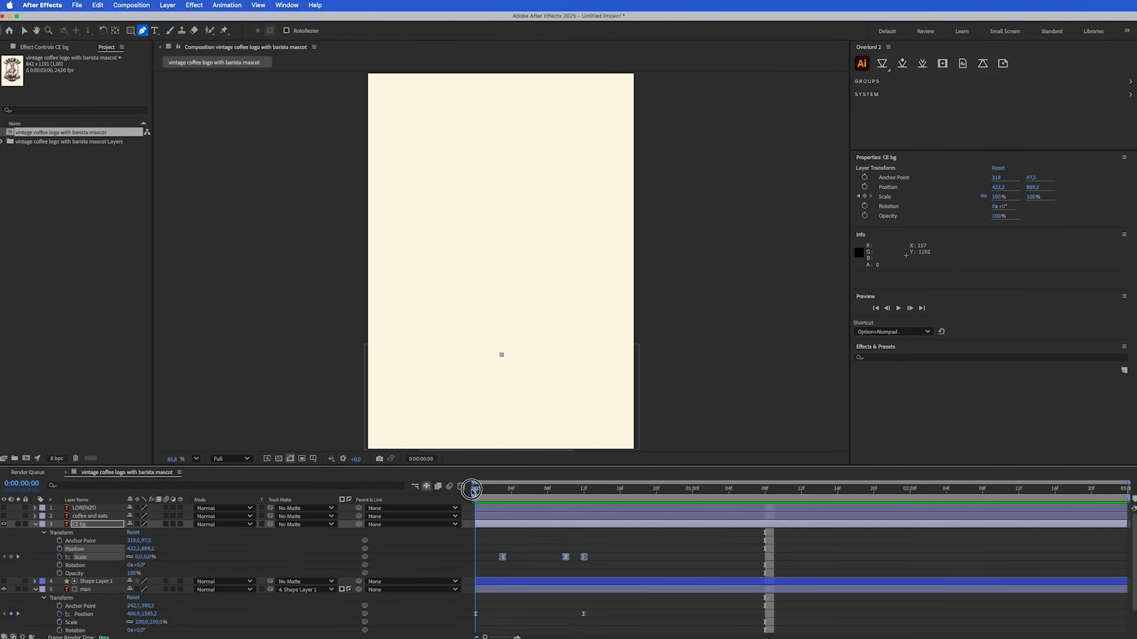
key(space)
key(space)
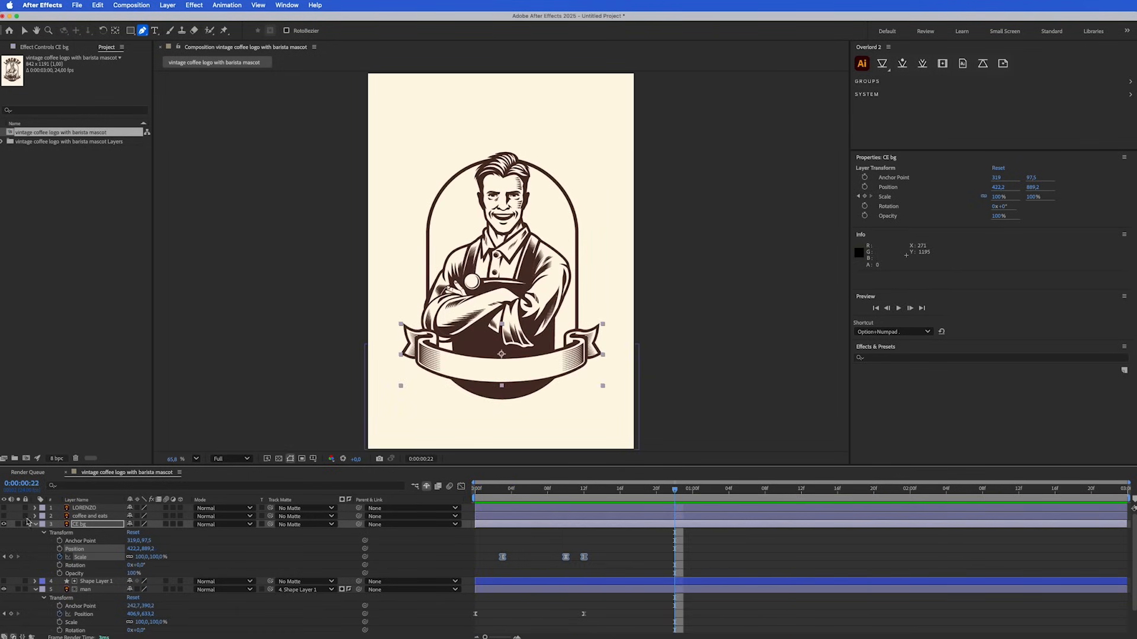
Show the coffee and eats layer and, at frame 8, create shapes from this vector layer
click(4, 515)
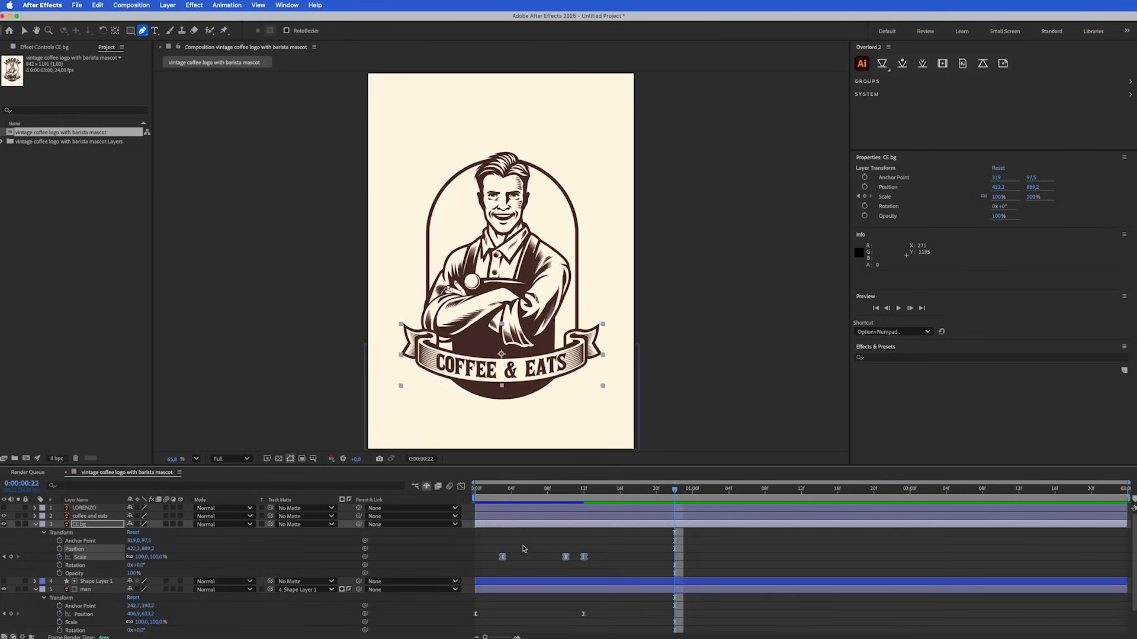
drag(518, 492, 551, 492)
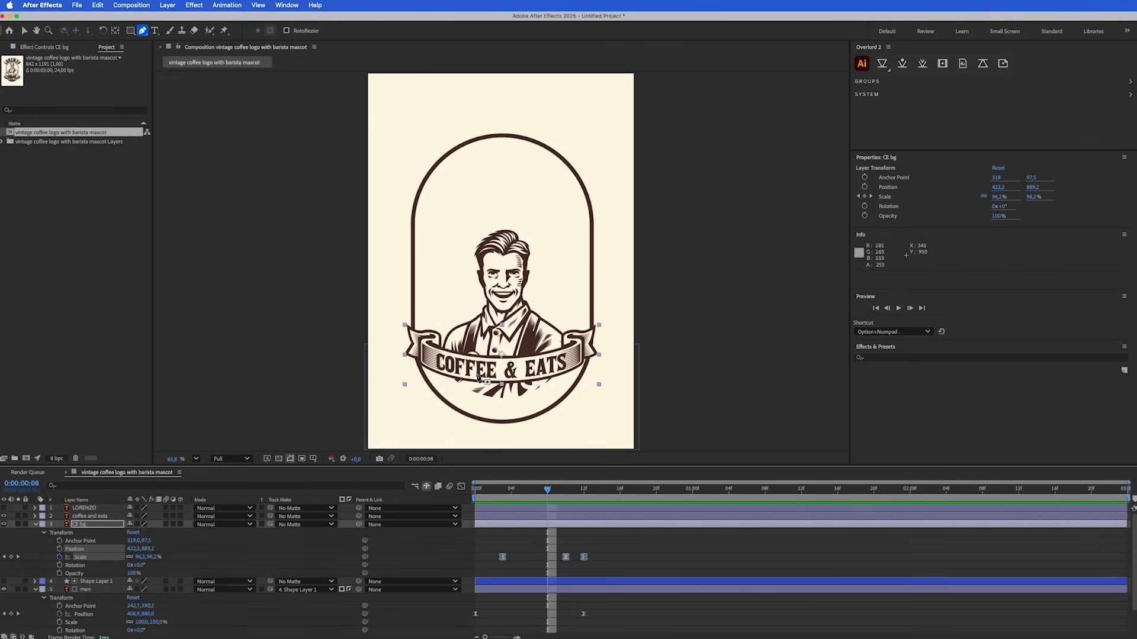
click(84, 517)
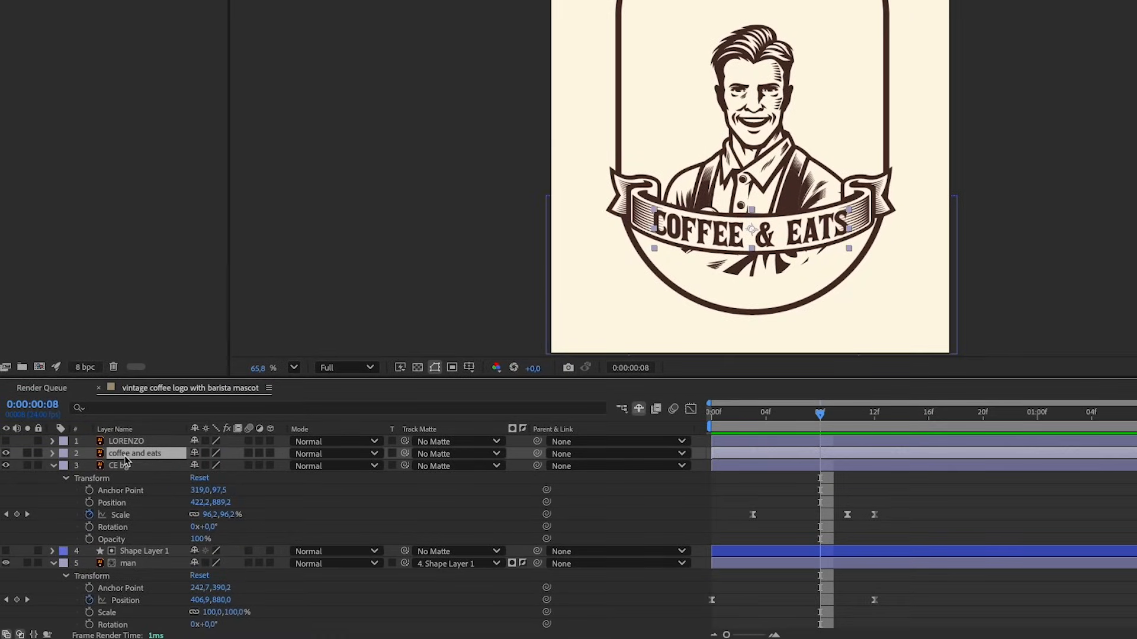
right_click(126, 460)
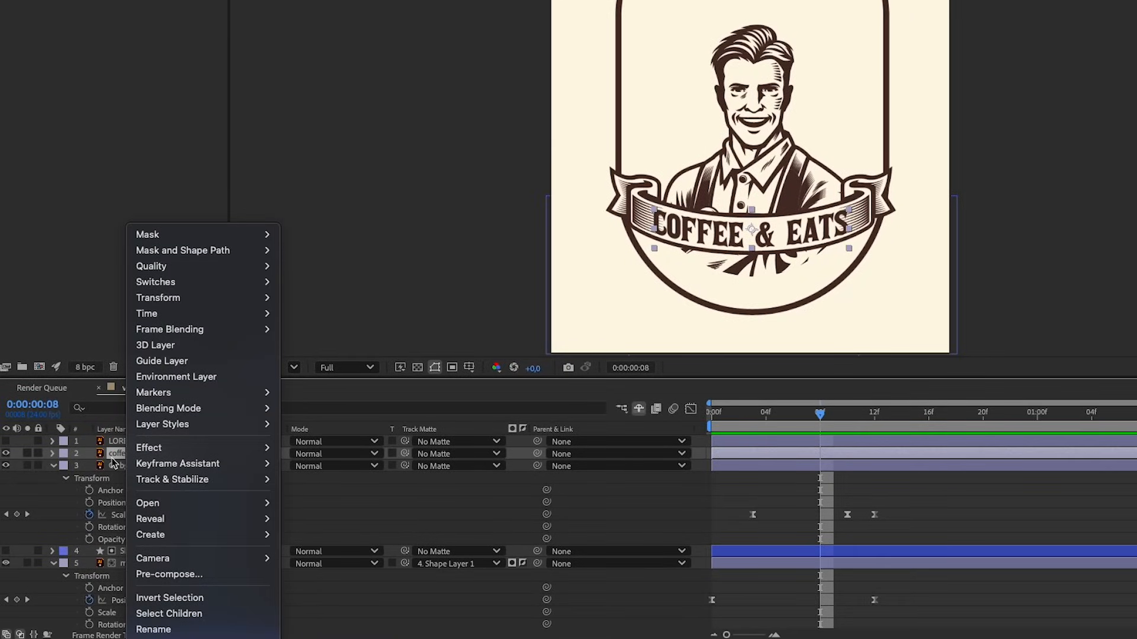
mouse_move(182, 540)
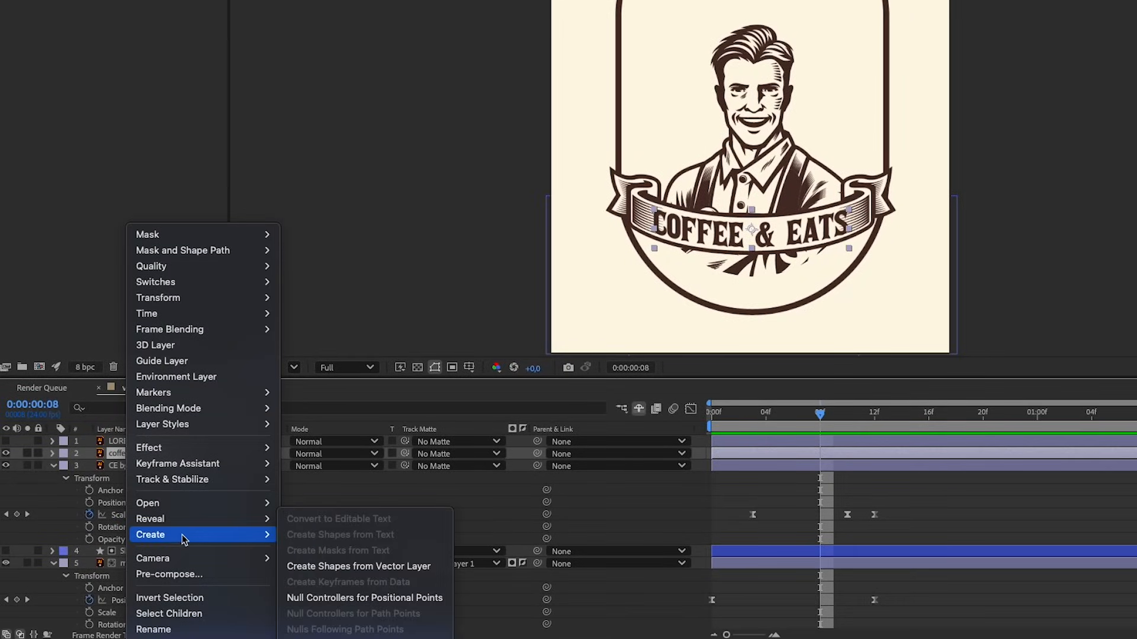
click(388, 567)
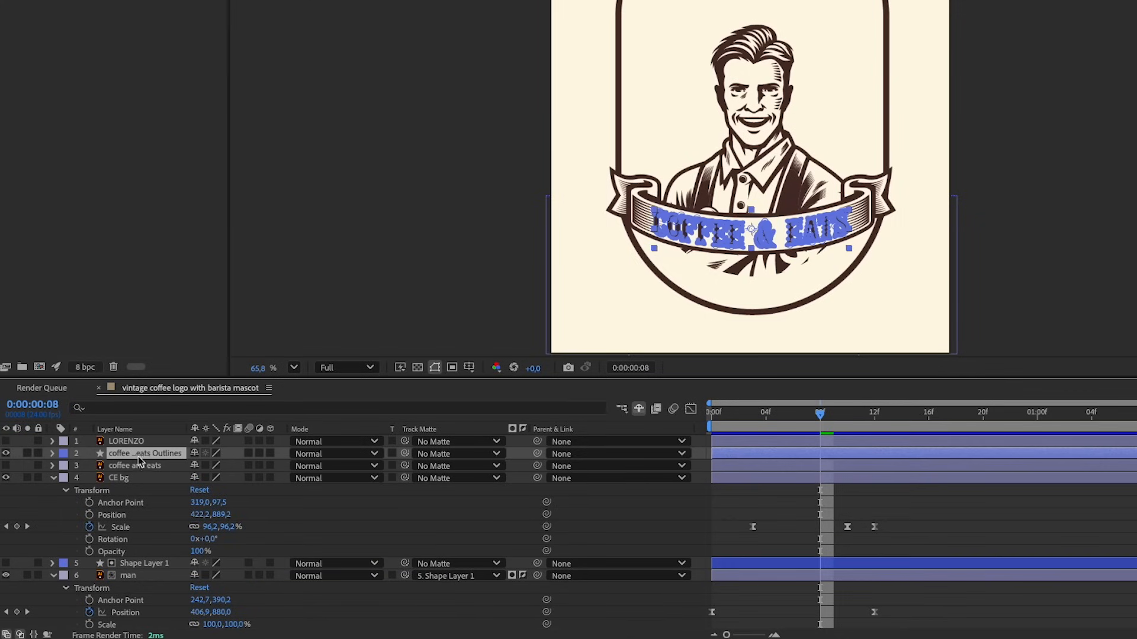
Expand the coffee and eats outlines' contents and toggle Groups 11, 10 and 9 off and on to identify their letters
click(52, 455)
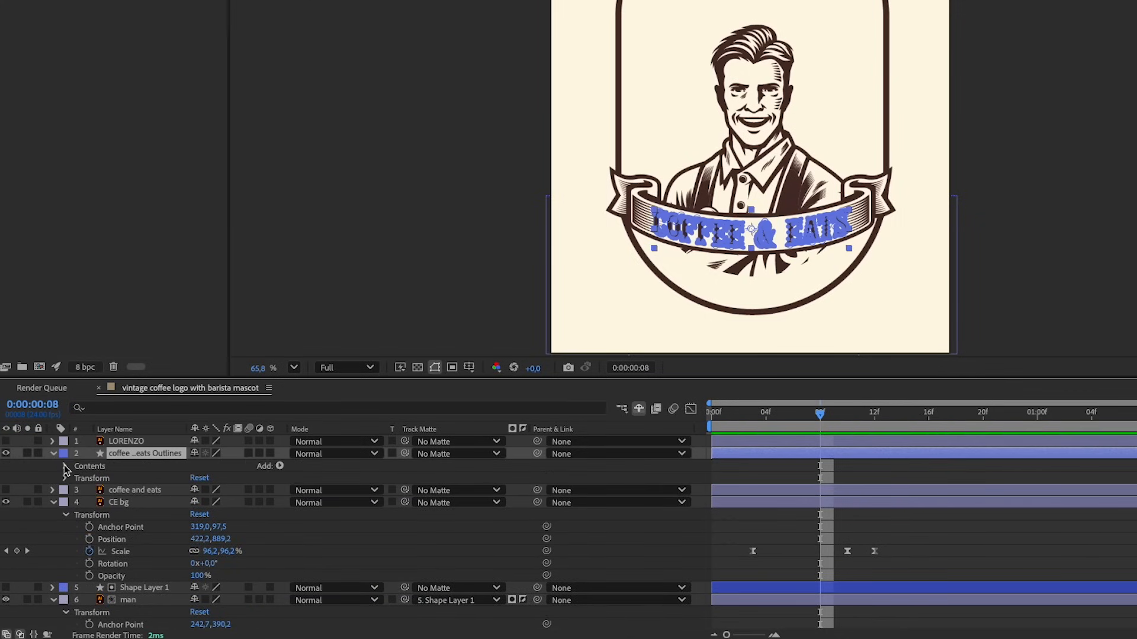
click(66, 467)
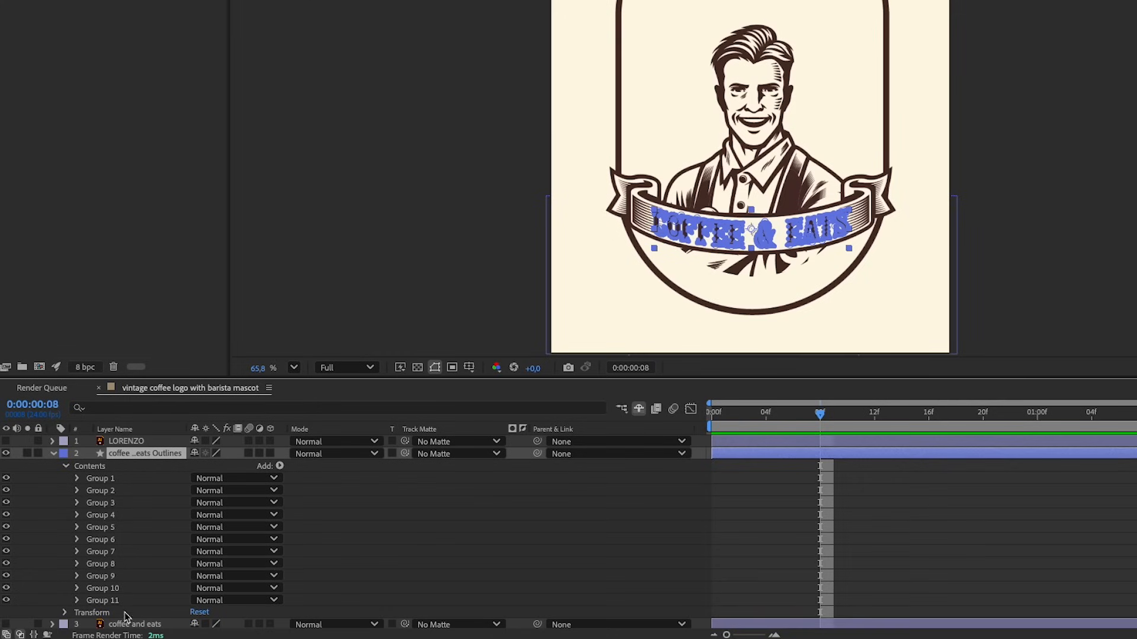
click(107, 602)
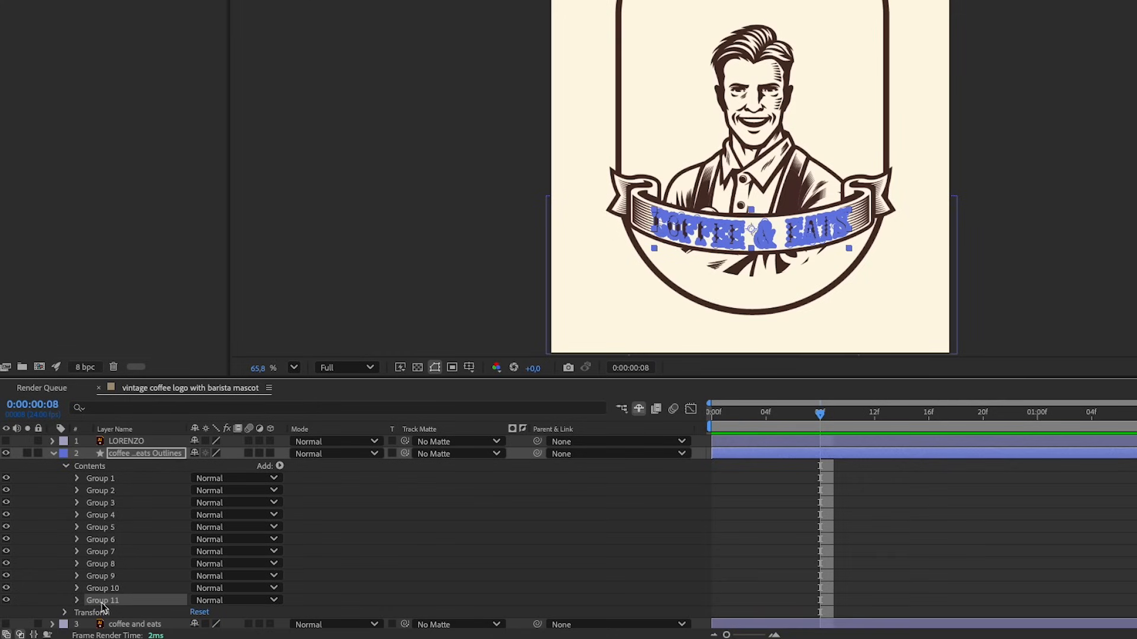
click(7, 601)
click(7, 600)
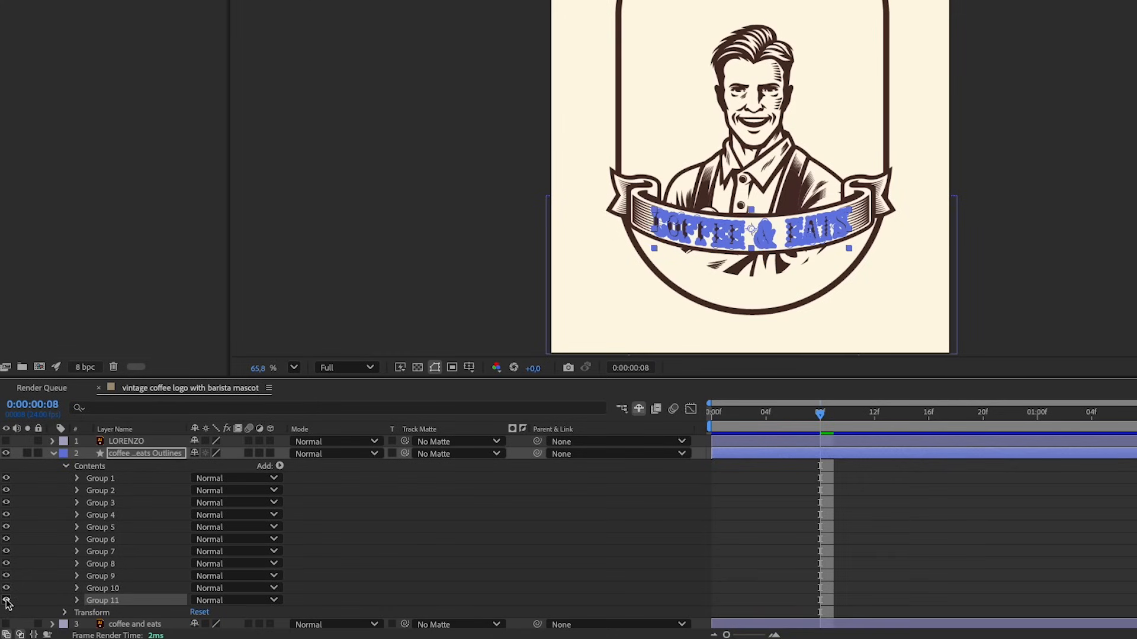
click(7, 588)
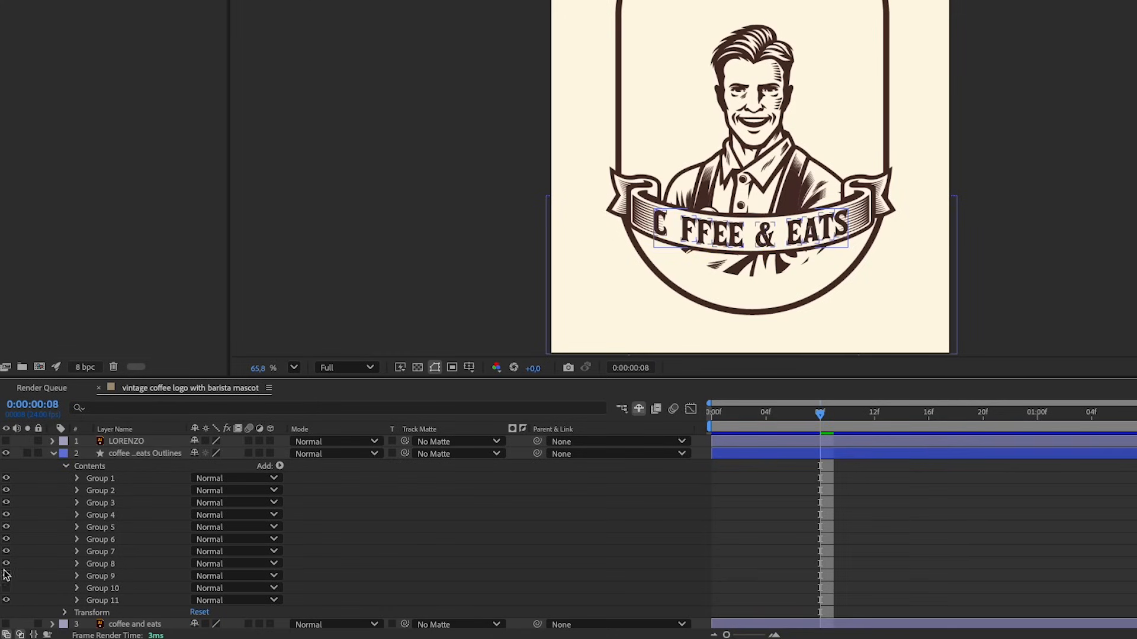
click(6, 588)
click(6, 576)
click(7, 575)
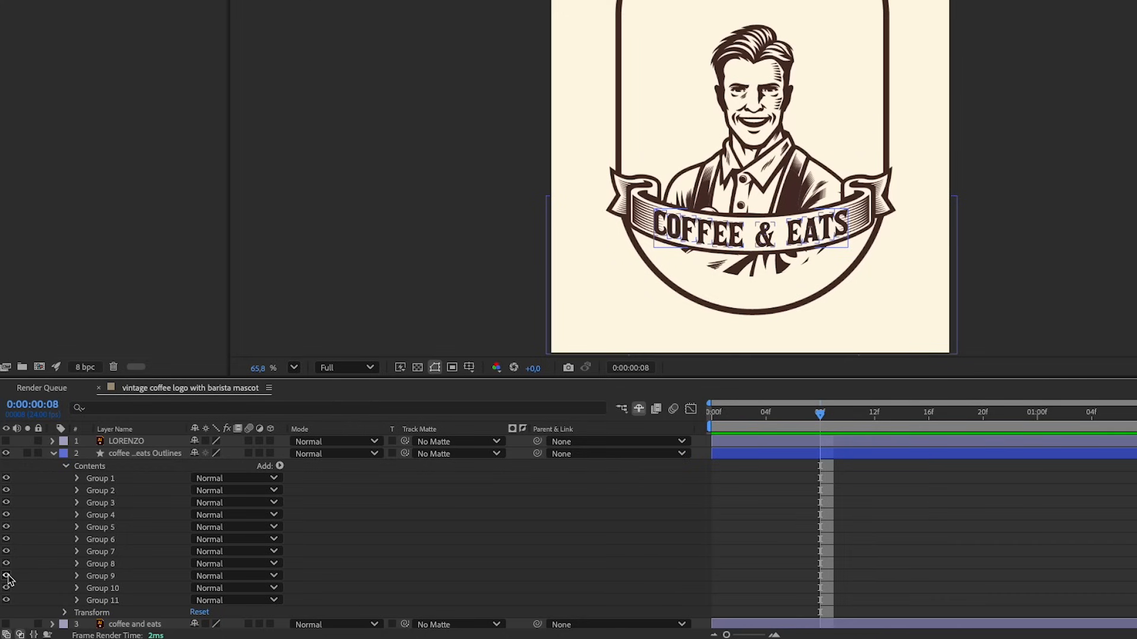
Collapse the outlines layer and delete the original coffee and eats vector layer
click(53, 453)
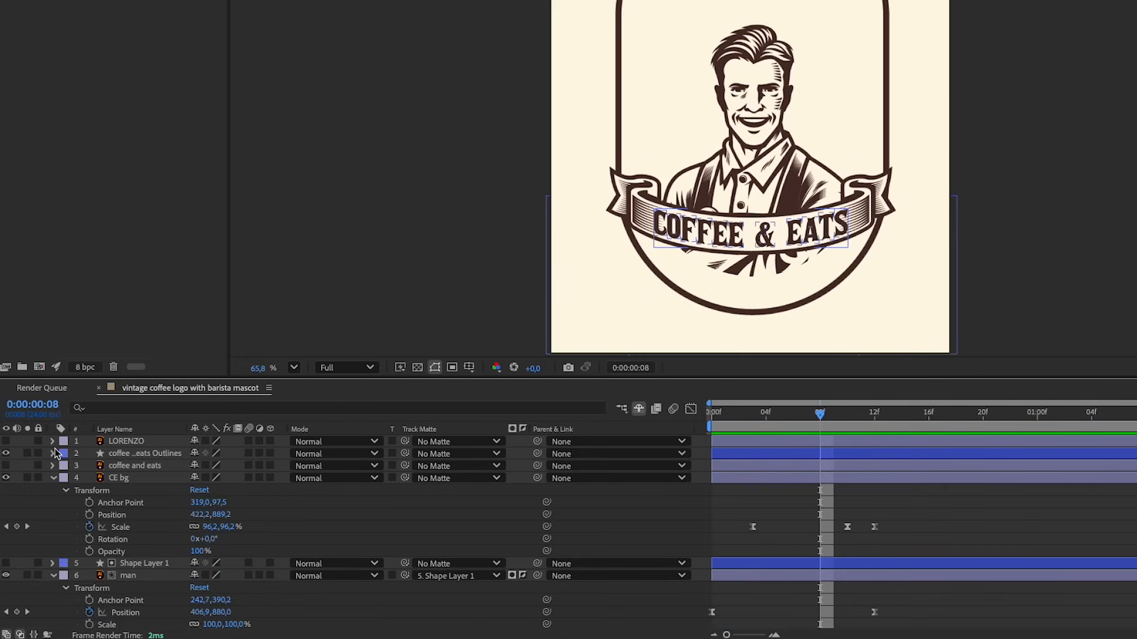
click(142, 467)
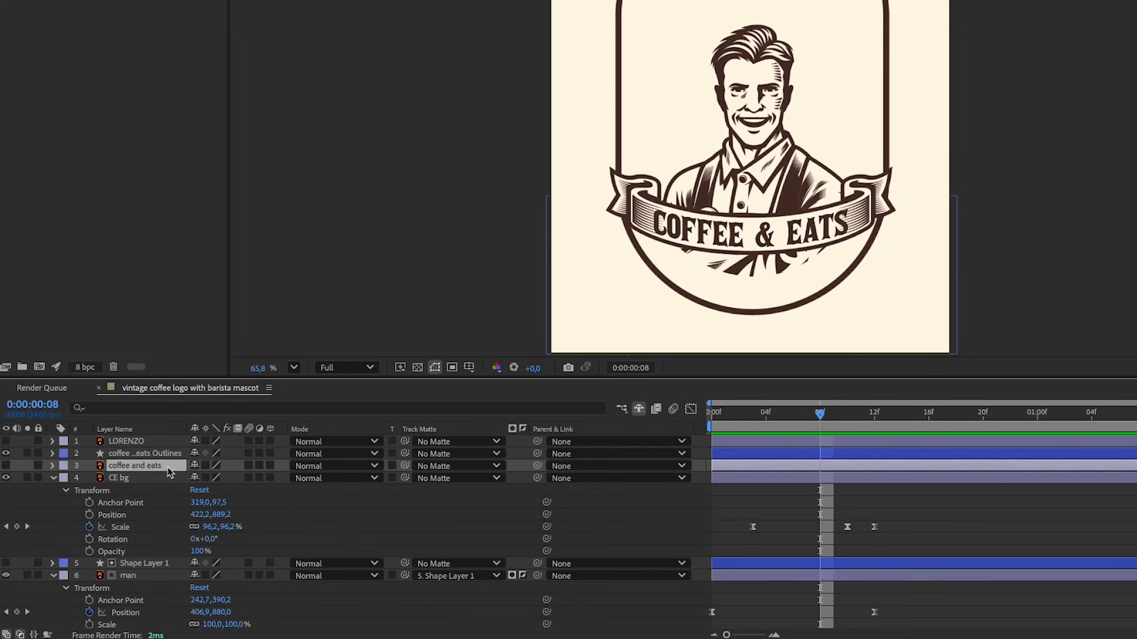
key(Delete)
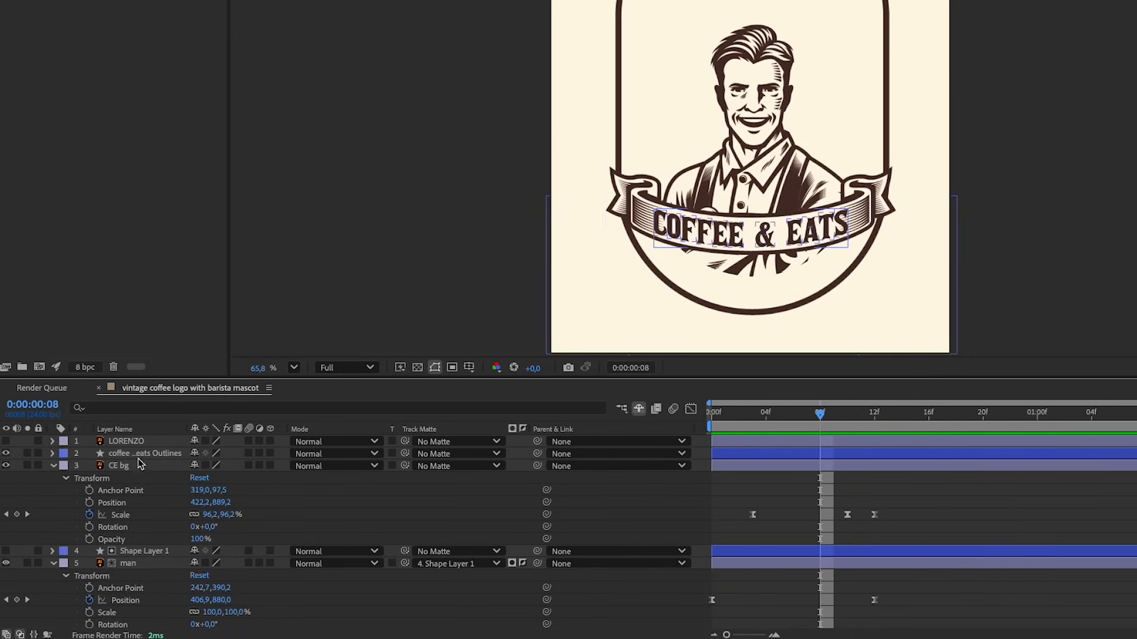
Expand the coffee and eats outlines down to Group 11's transform and, at frame 22, add a scale keyframe at 100%
click(143, 454)
click(52, 455)
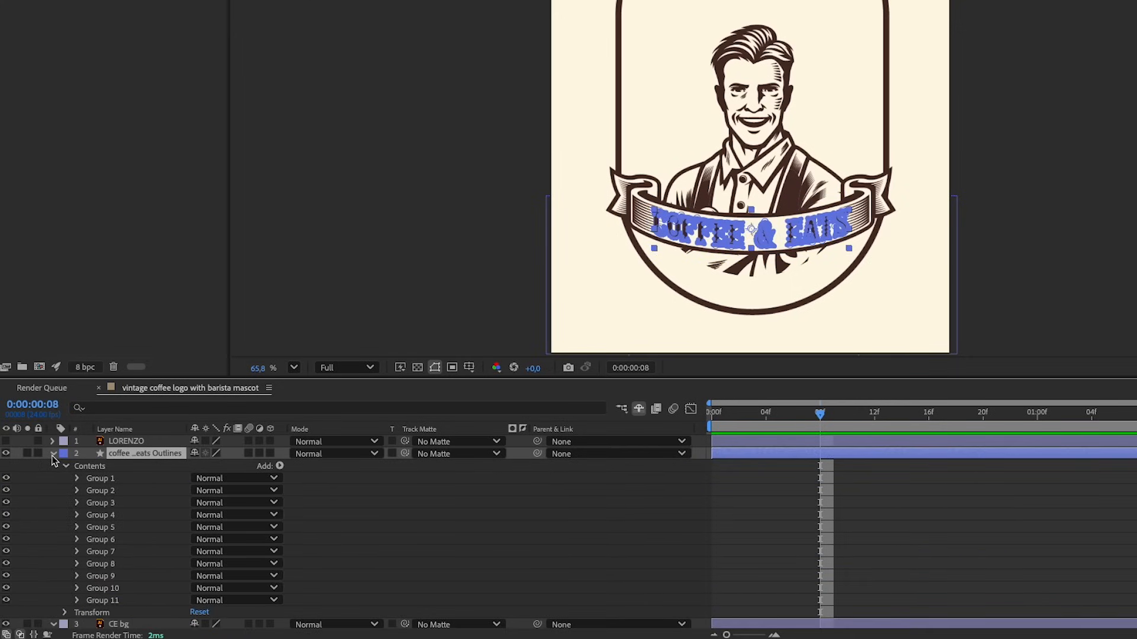
click(122, 601)
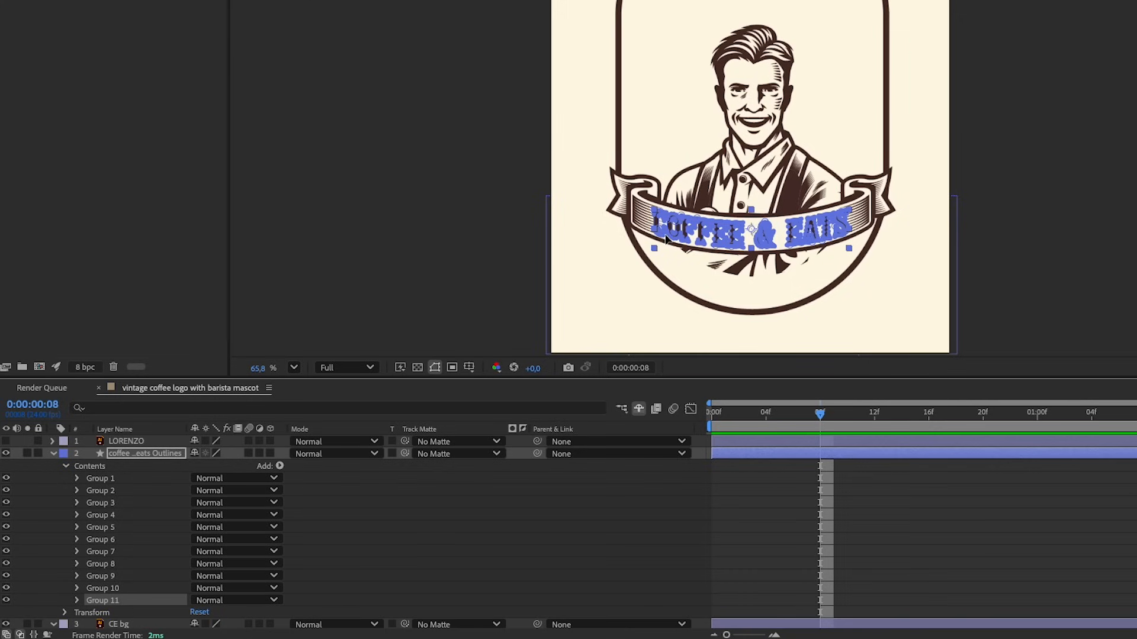
drag(829, 415, 1041, 424)
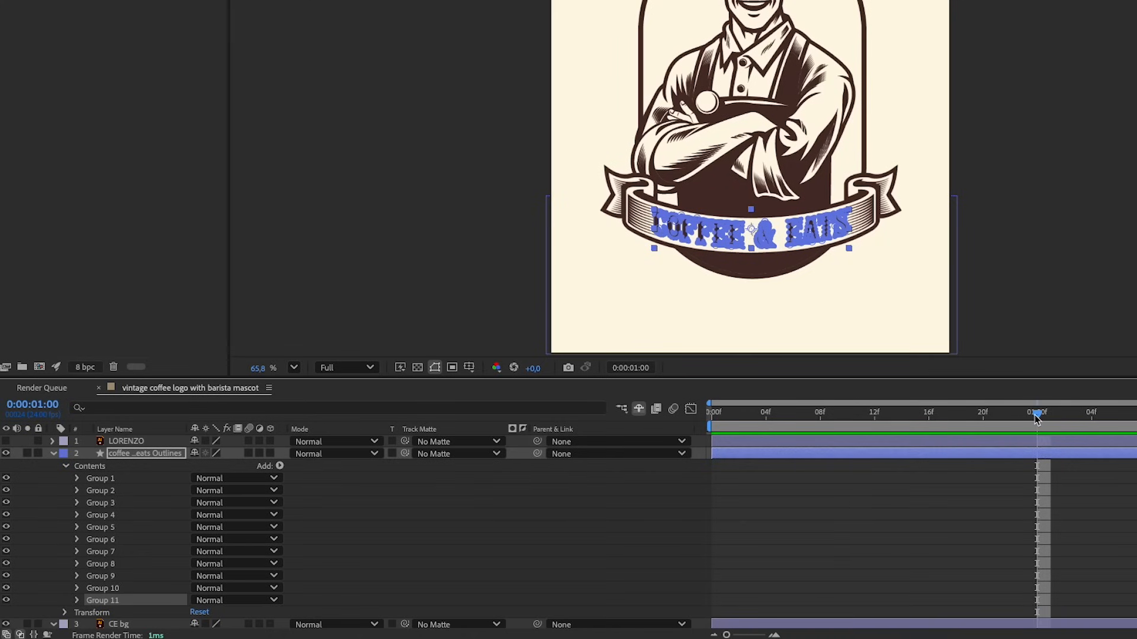
drag(1037, 414, 1007, 419)
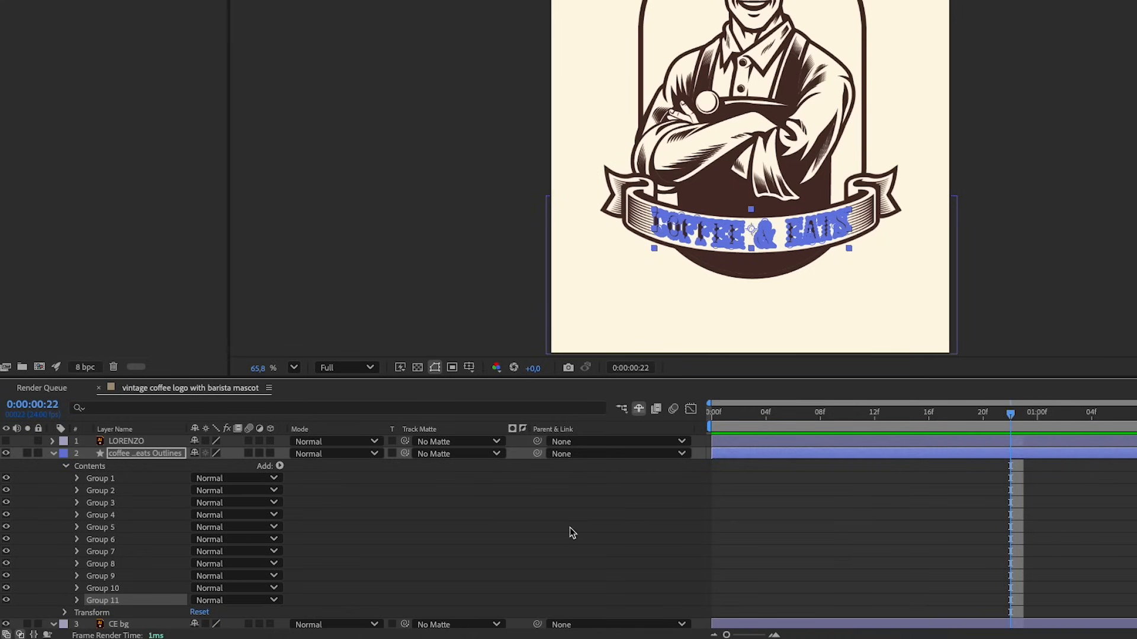
click(77, 601)
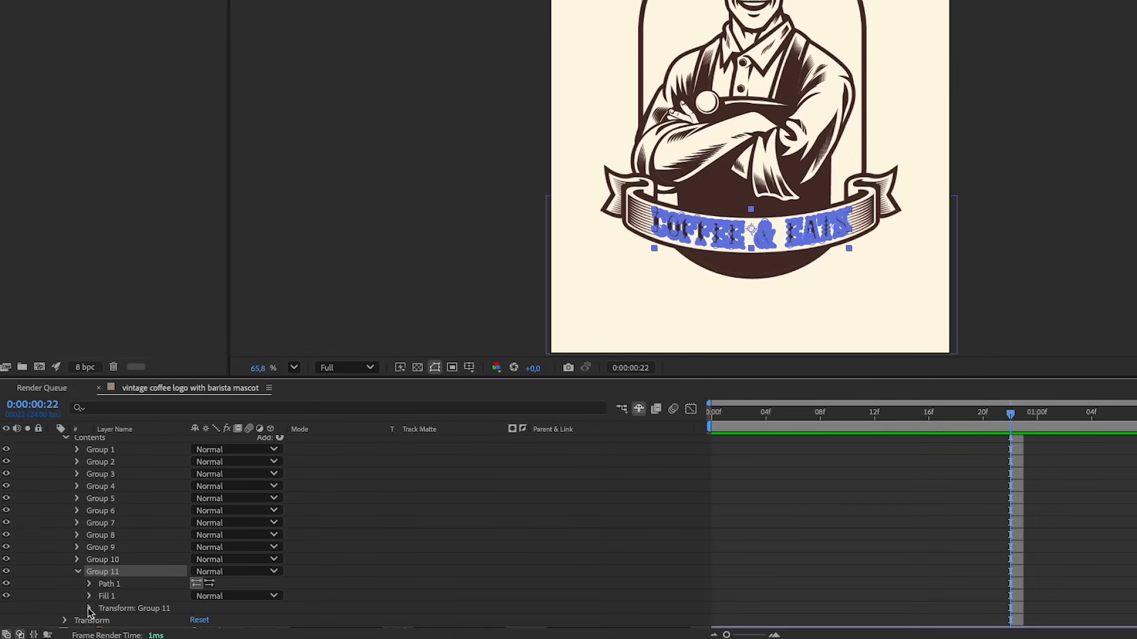
click(90, 608)
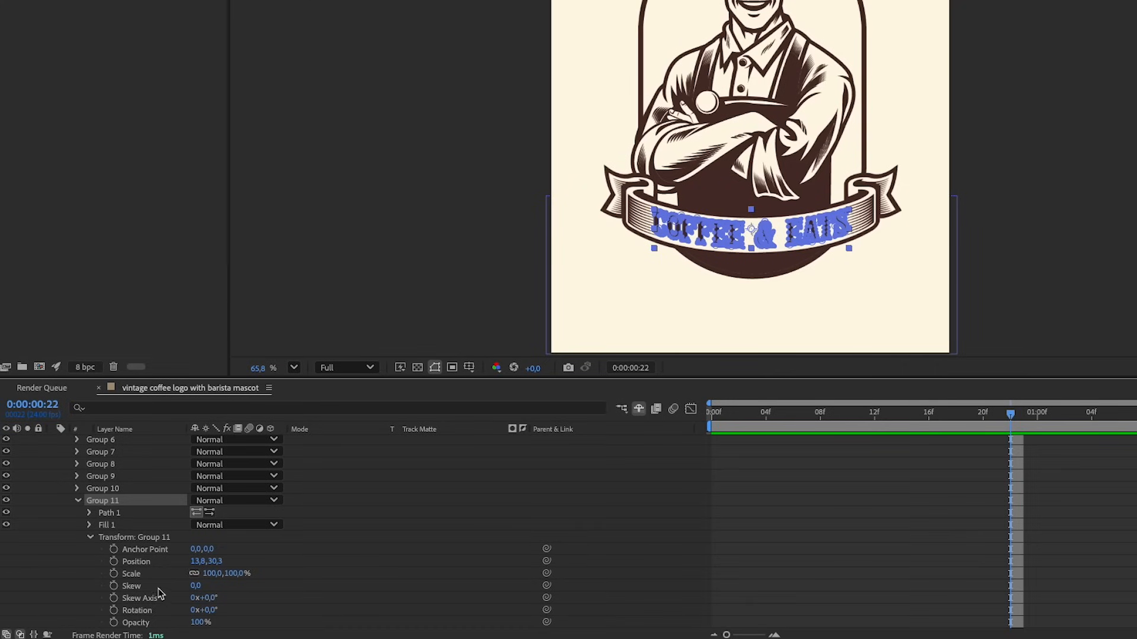
click(114, 574)
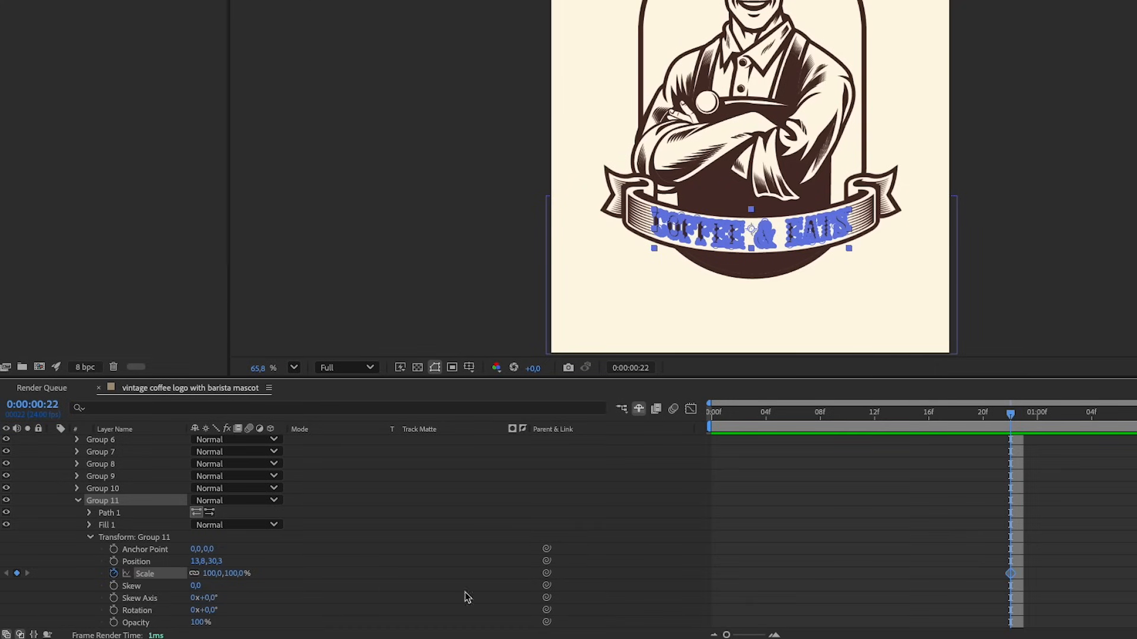
At frame 11, set Group 11's scale to 0%
drag(921, 406, 865, 427)
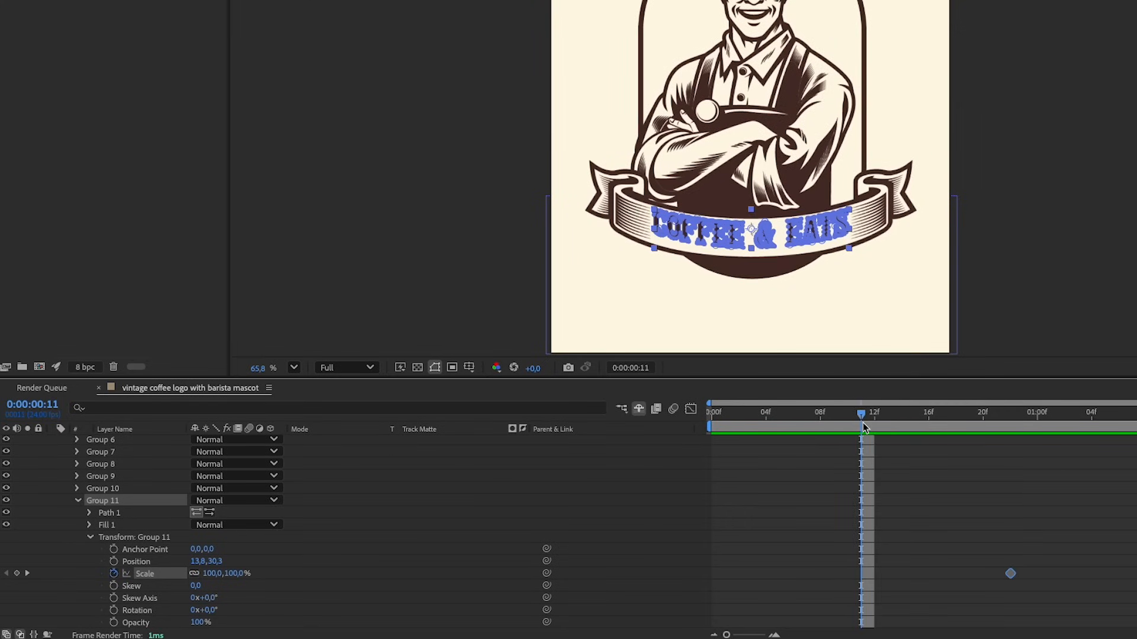
click(230, 574)
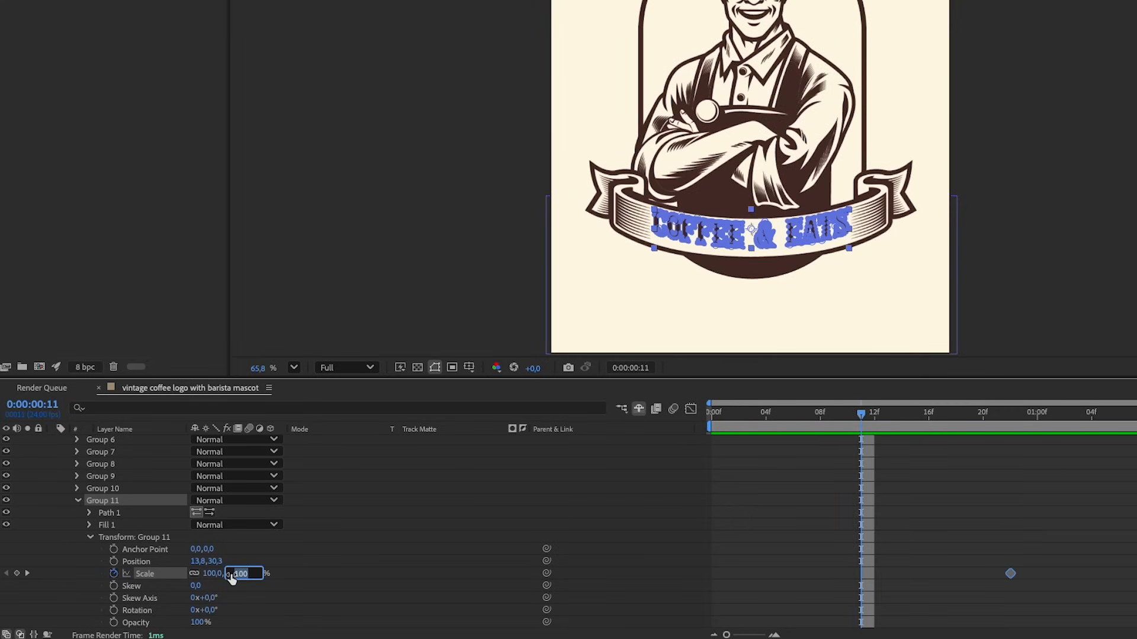
text(0)
key(Return)
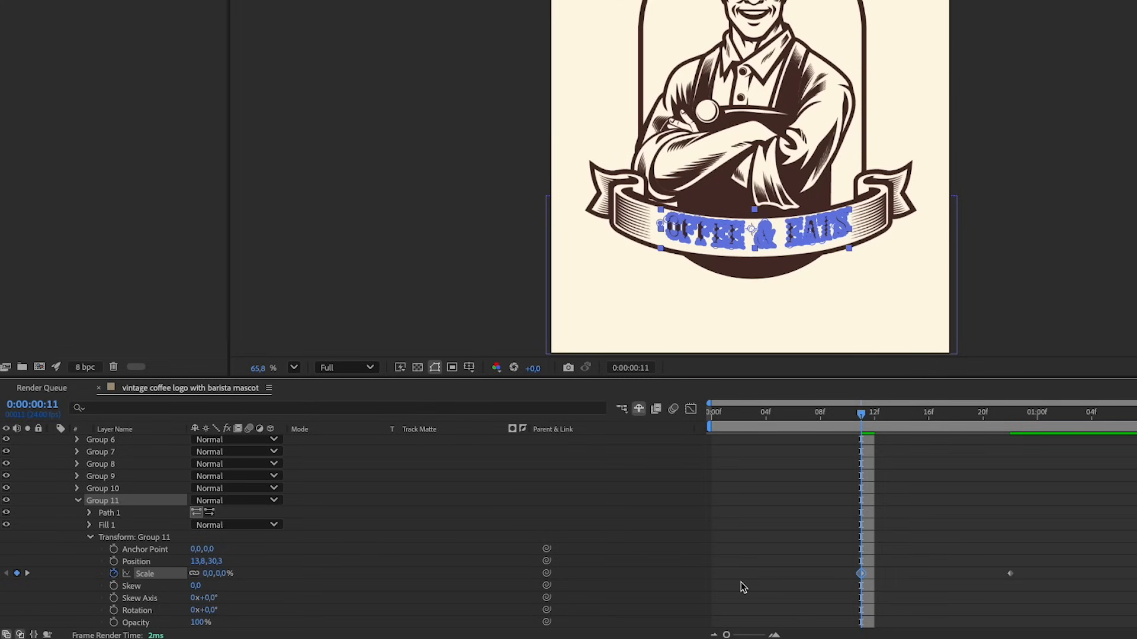
At frame 19, set Group 11's scale to 140% as an overshoot keyframe
click(971, 414)
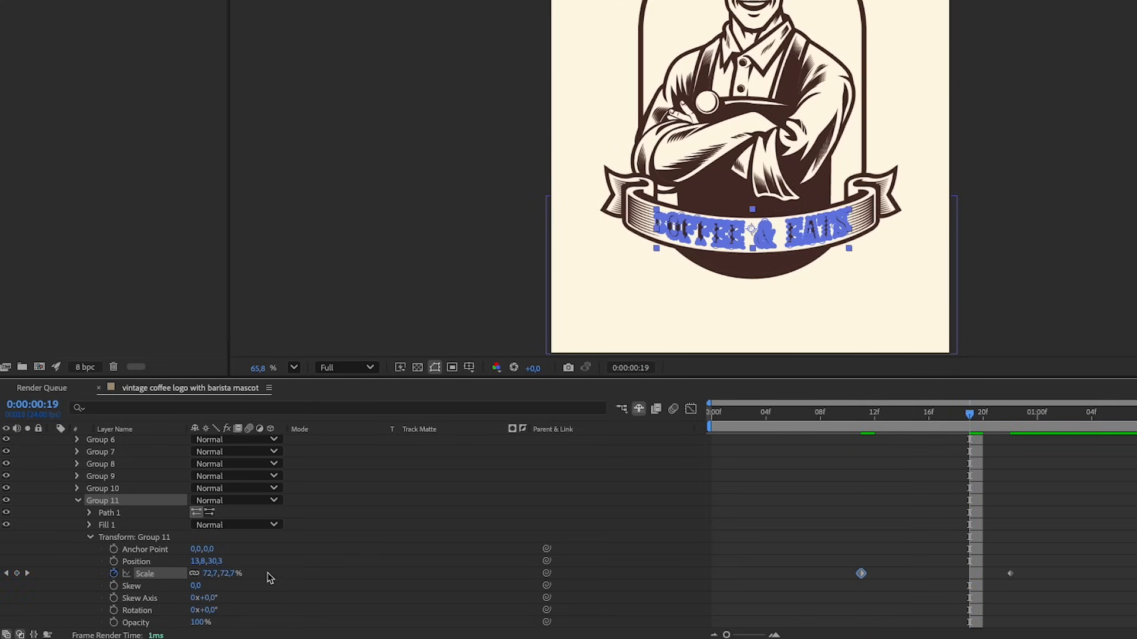
click(225, 577)
text(14)
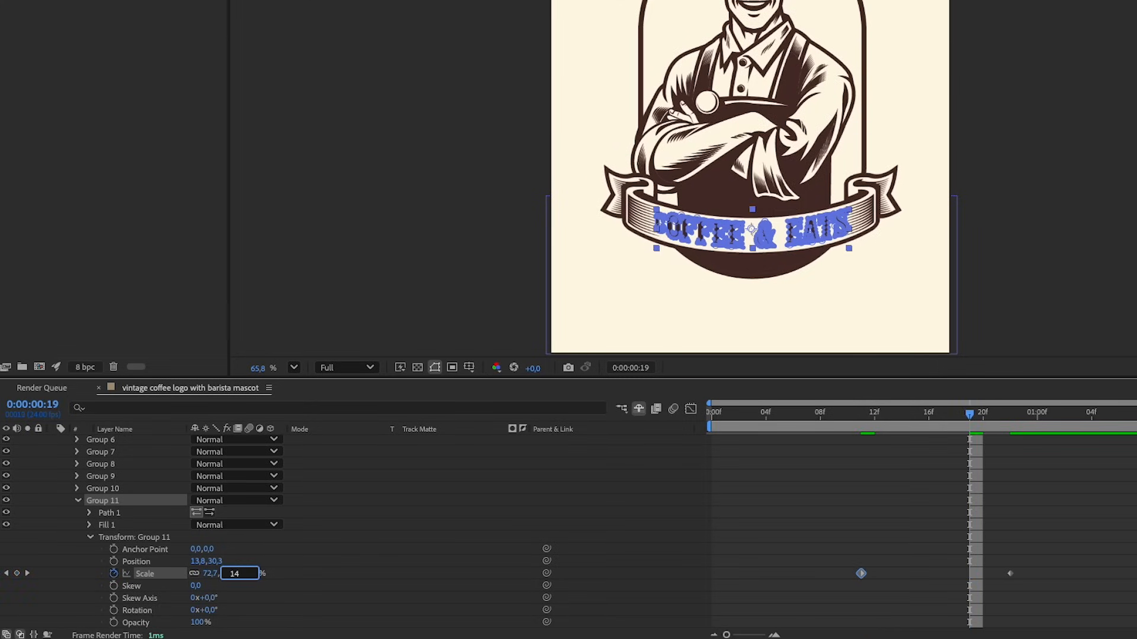
text(0)
key(Return)
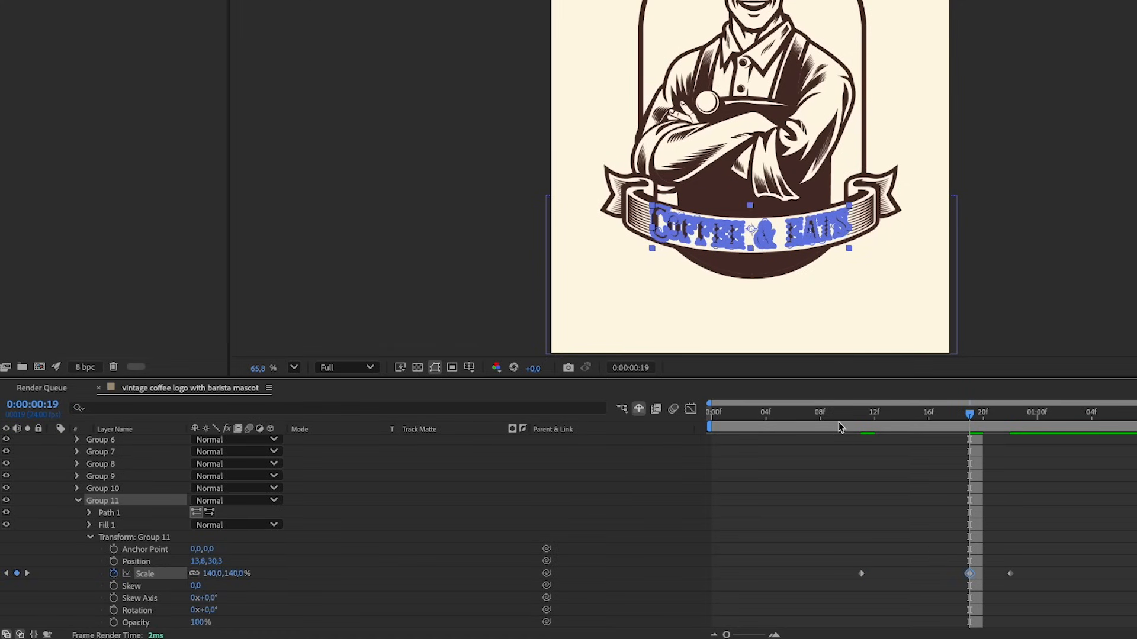
Apply Easy Ease to Group 11's three scale keyframes and play the animation from frame 8
drag(1044, 567, 832, 591)
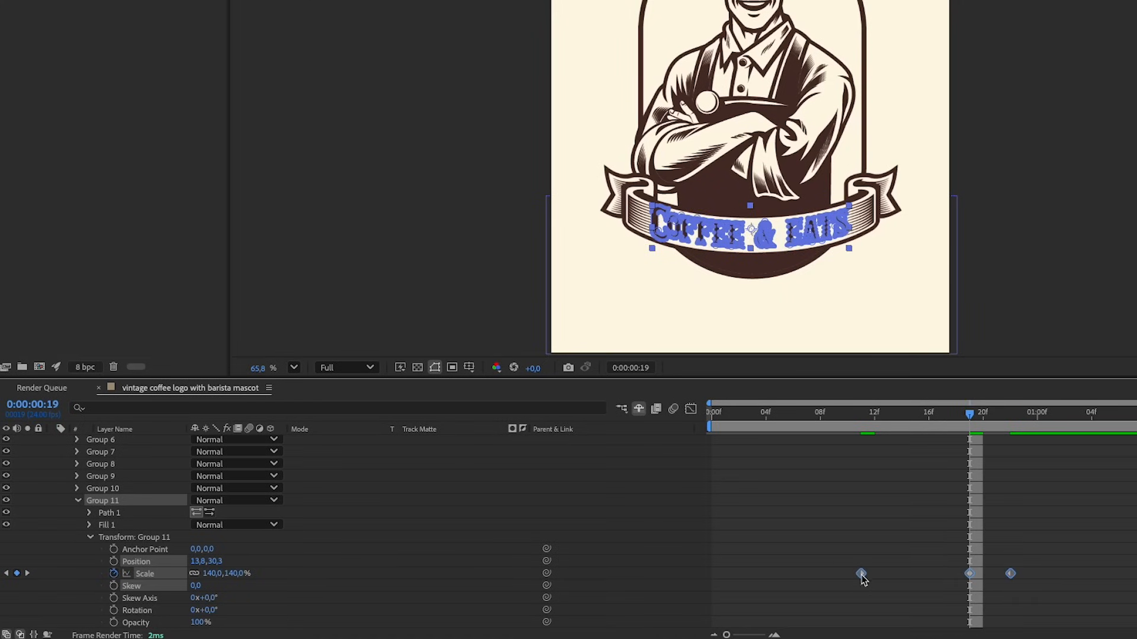
right_click(861, 574)
mouse_move(947, 637)
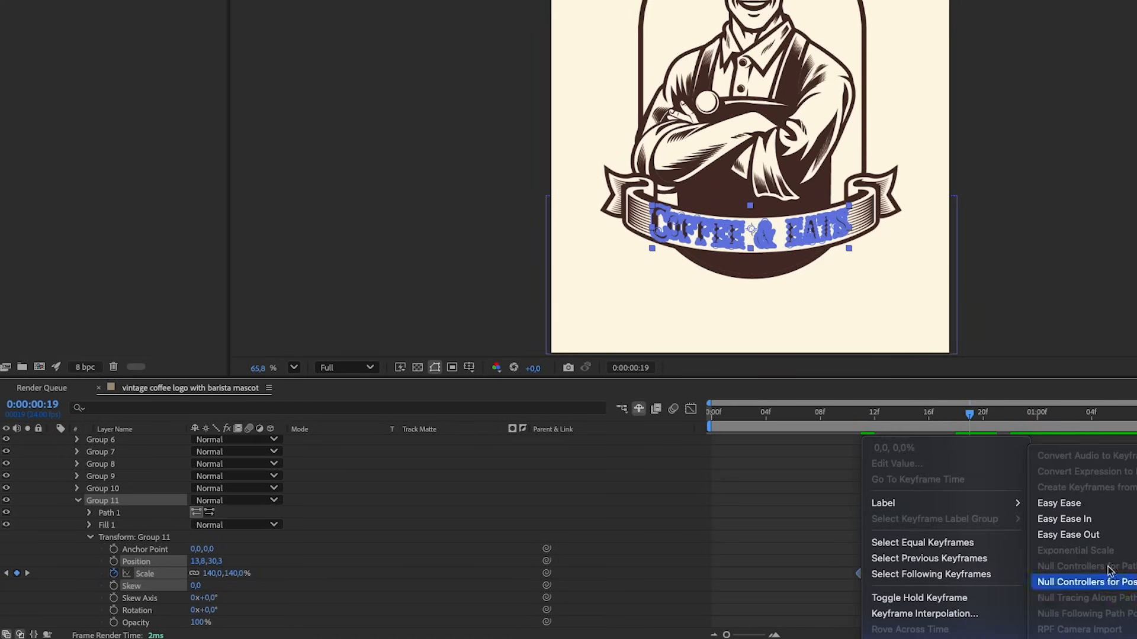
click(1074, 503)
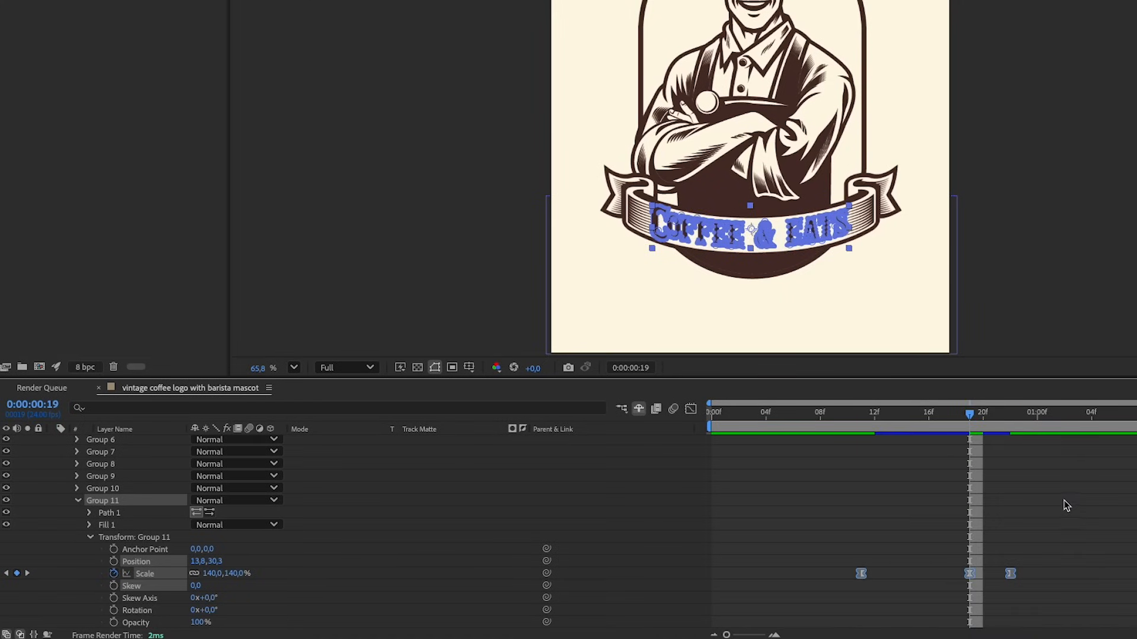
click(821, 415)
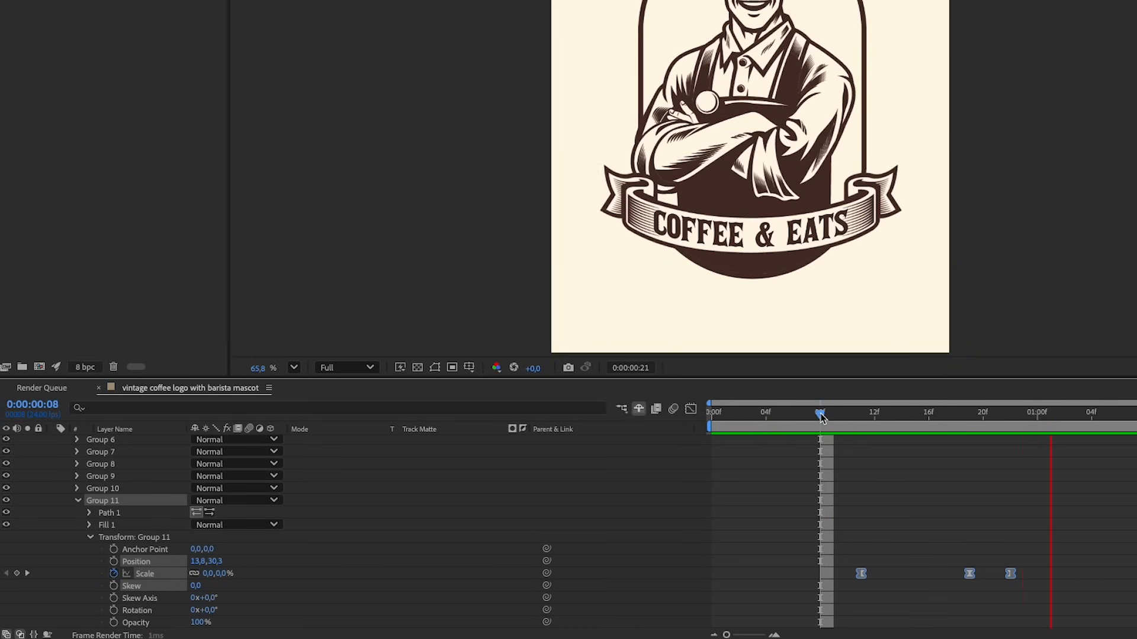
key(space)
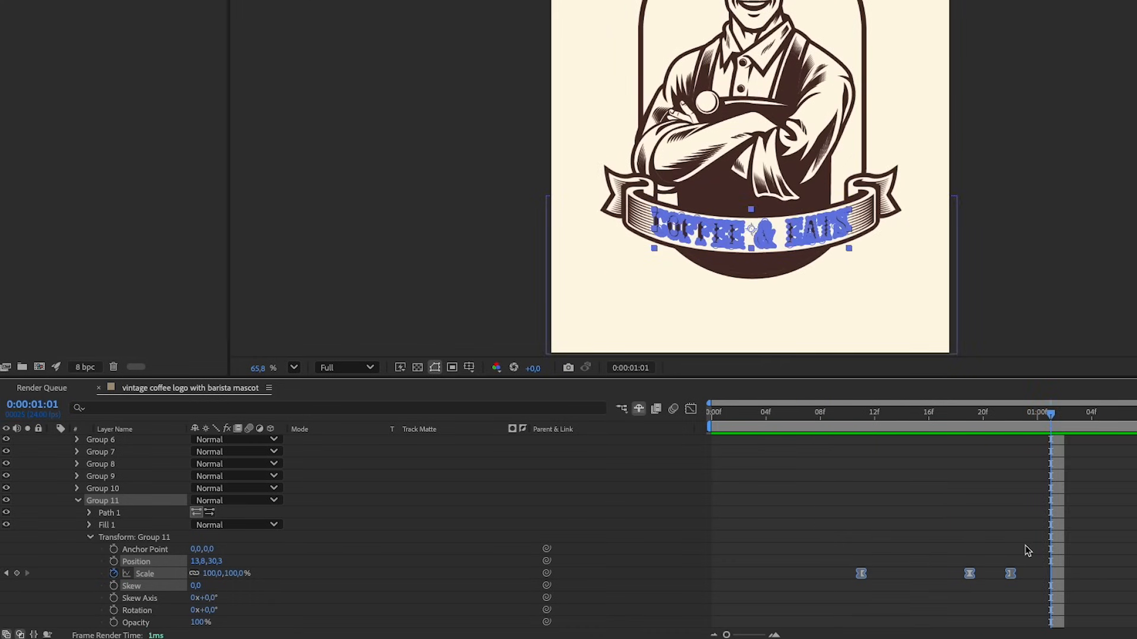
Copy Group 11's scale keyframes and paste them onto Groups 1 to 10 at frame 11
drag(1033, 541, 848, 589)
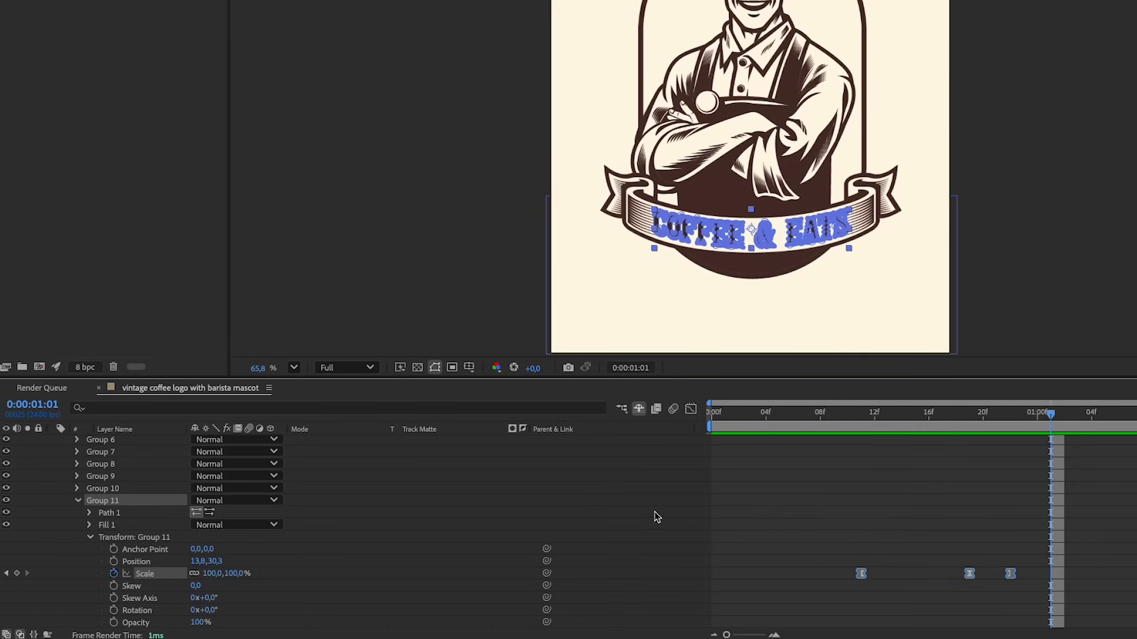
click(77, 500)
click(131, 489)
scroll(128, 492, up, 4)
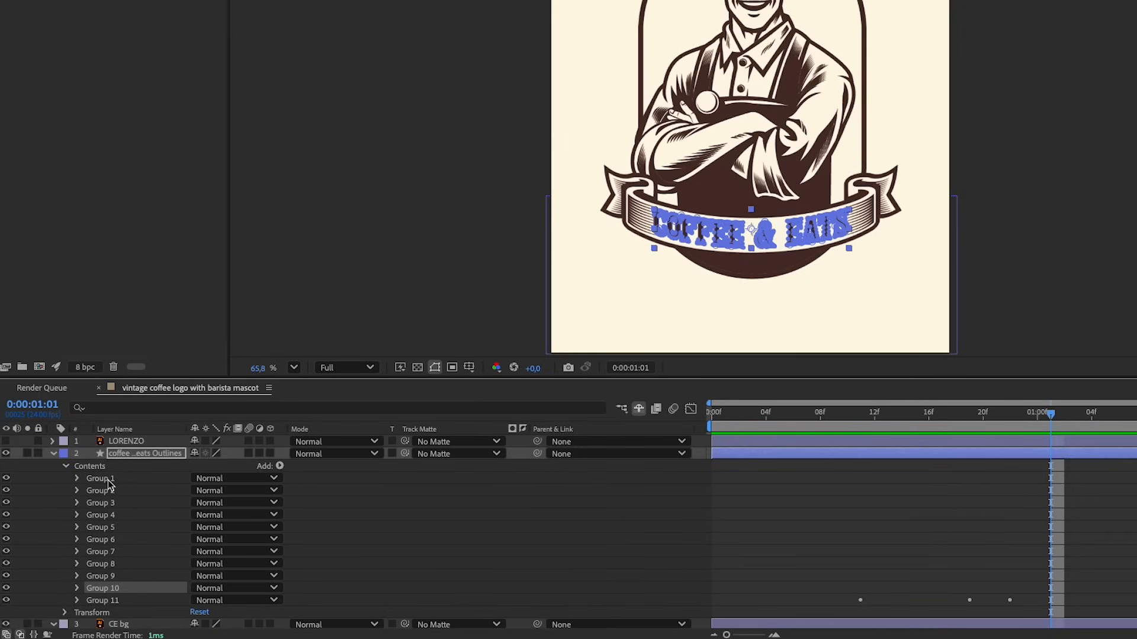
key(ctrl+a)
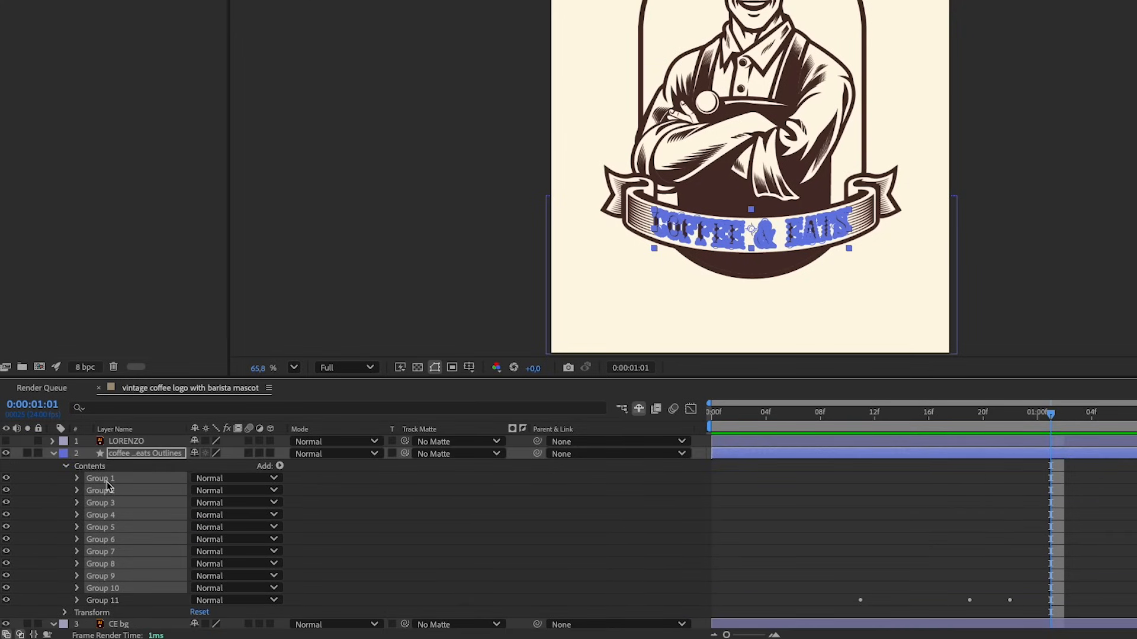
click(860, 416)
key(alt+bracketright)
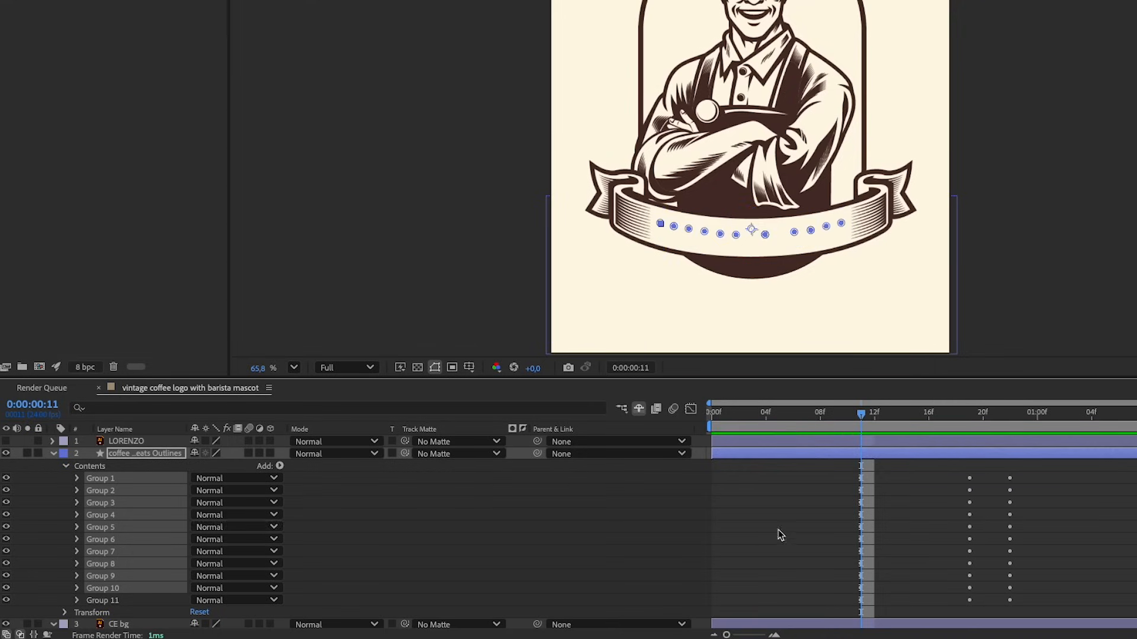
Play the animation from frame 8 and check the letters' simultaneous pop-in around frame 19
click(821, 414)
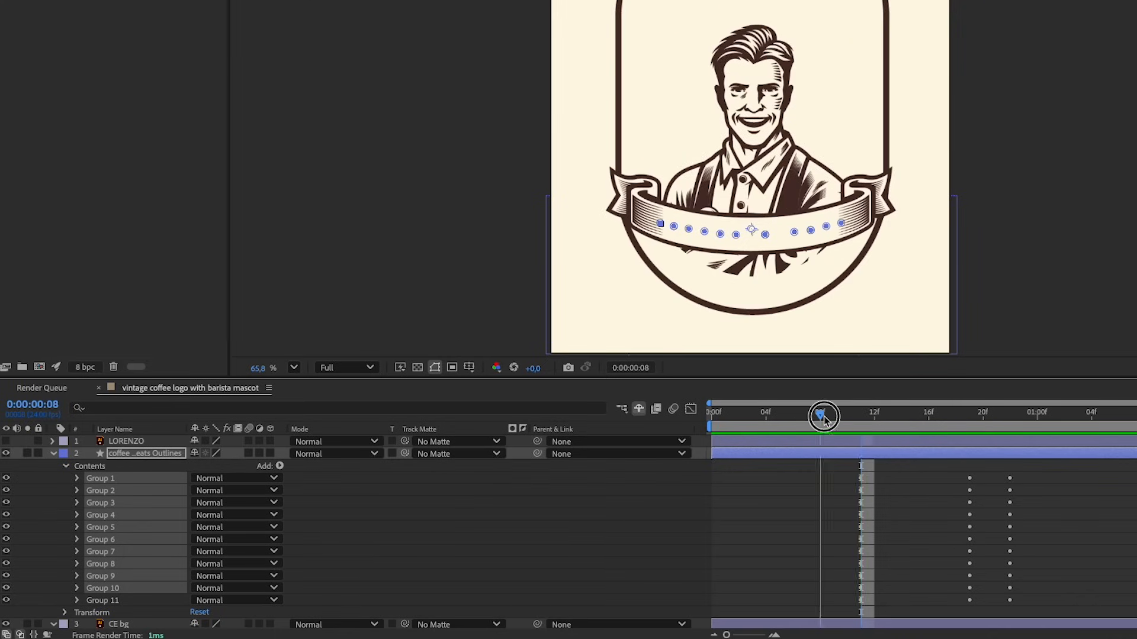
key(space)
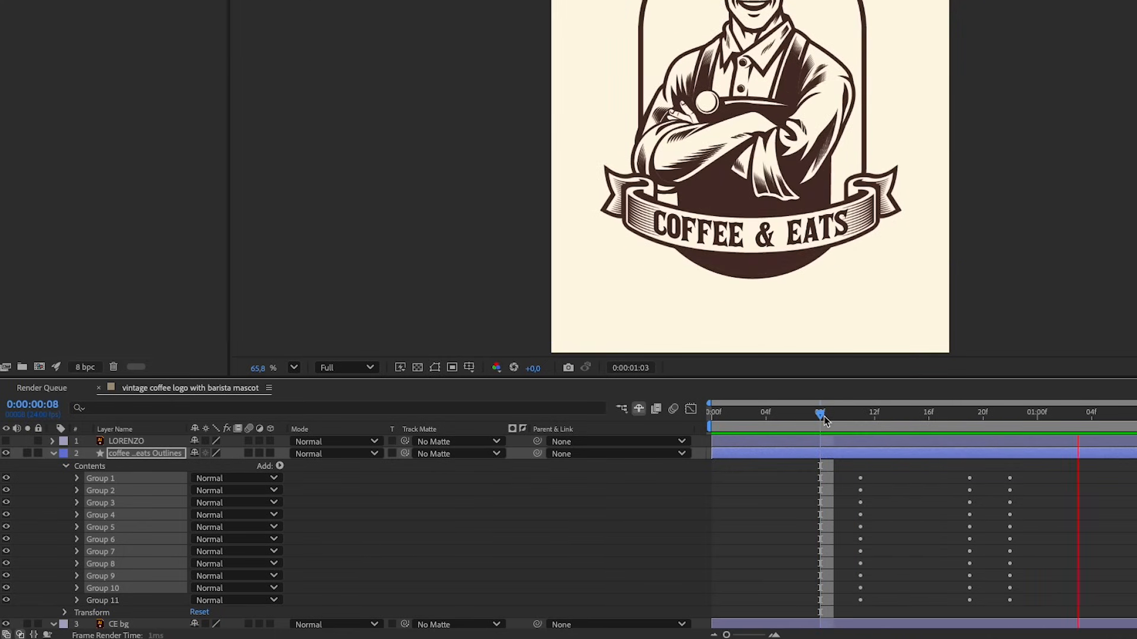
key(space)
drag(780, 416, 969, 413)
key(space)
key(space)
click(800, 414)
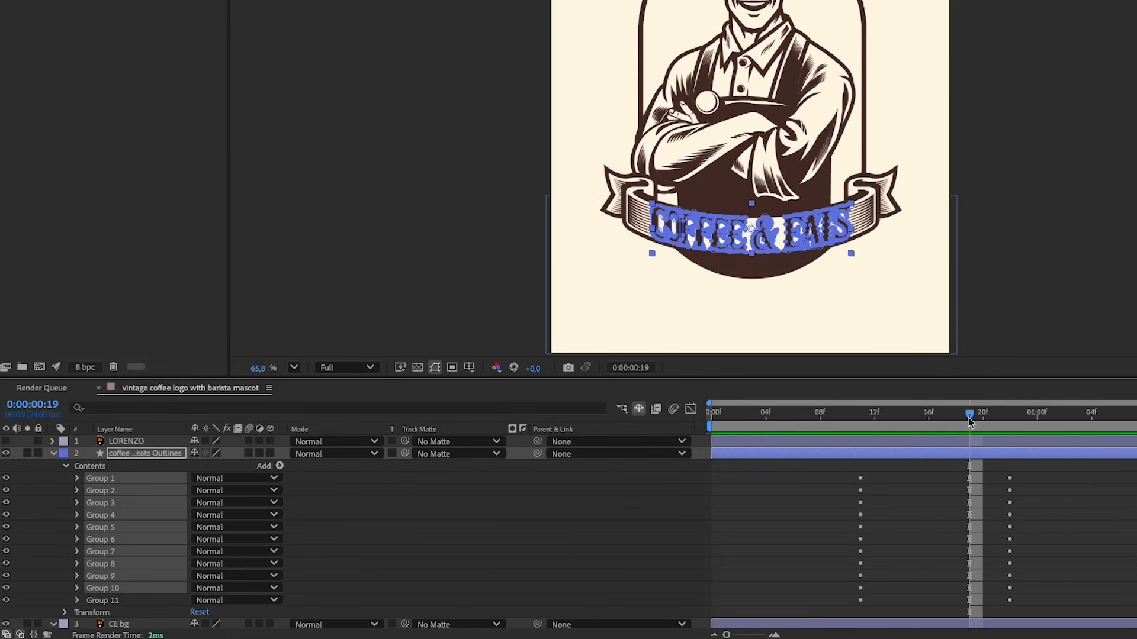
Select Groups 1 to 11, show only their scale properties and enlarge the timeline until all eleven rows fit
click(873, 593)
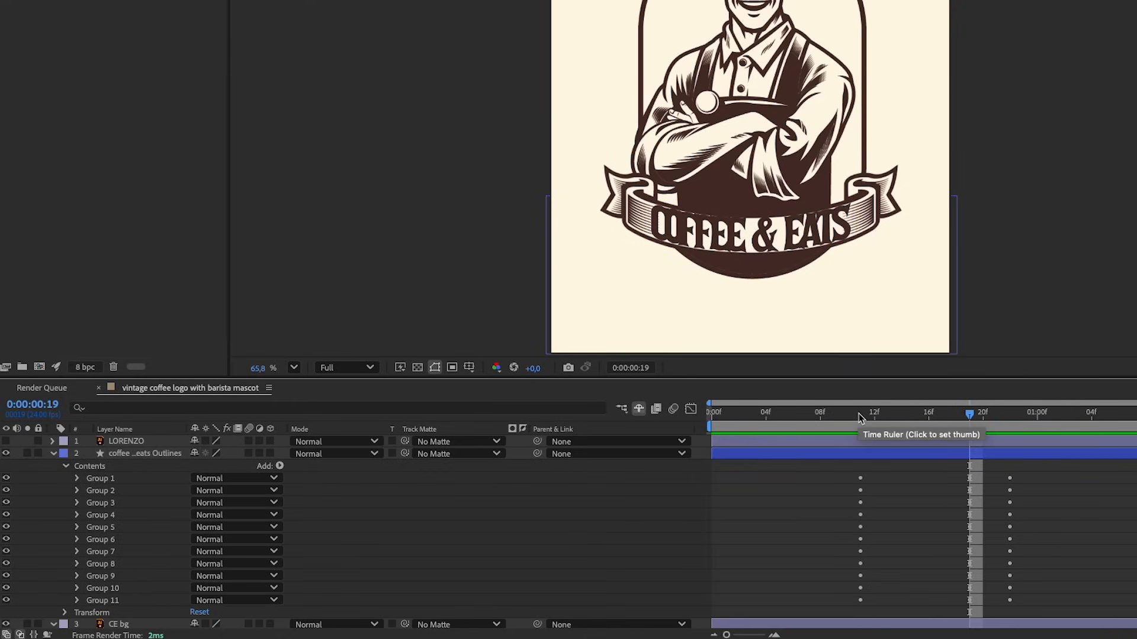
click(115, 481)
shift+click(112, 601)
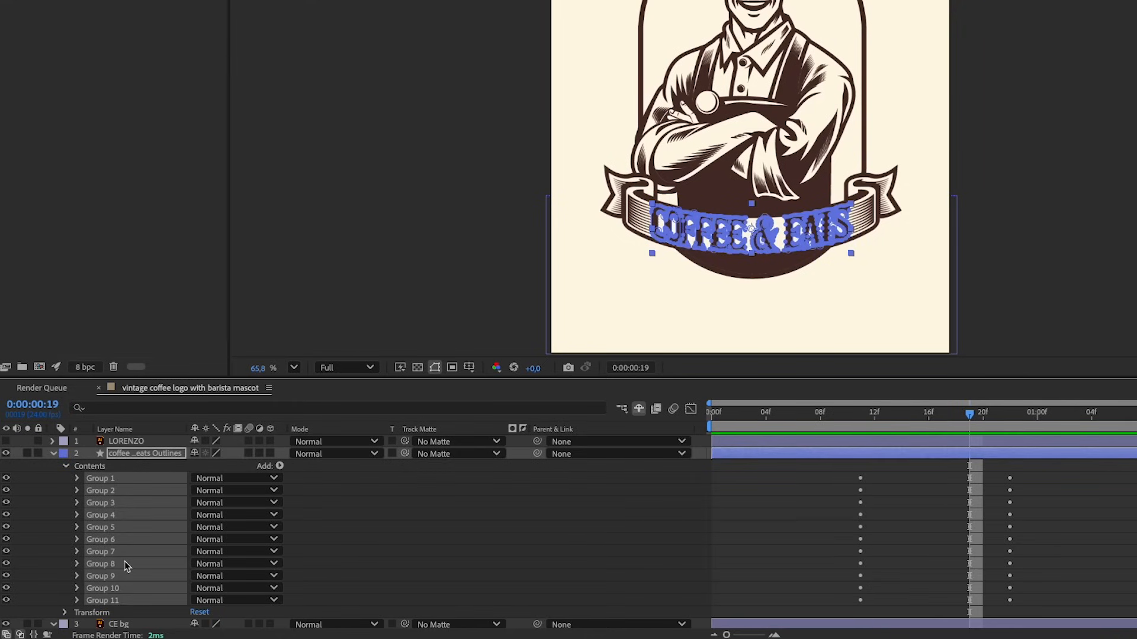
key(s)
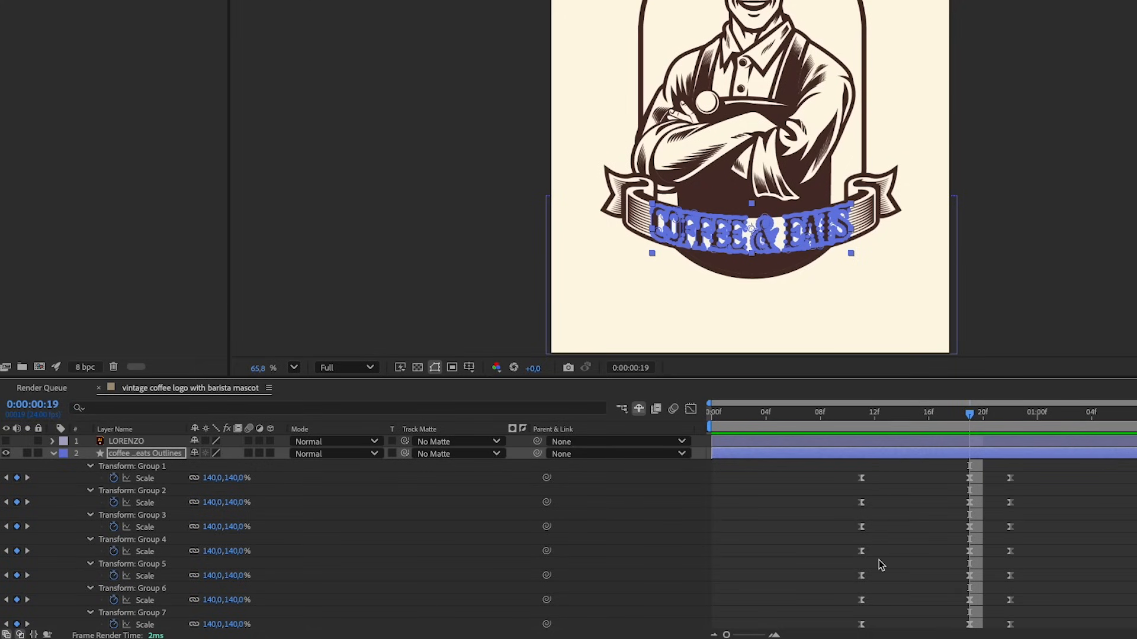
scroll(826, 544, down, 2)
scroll(827, 546, down, 2)
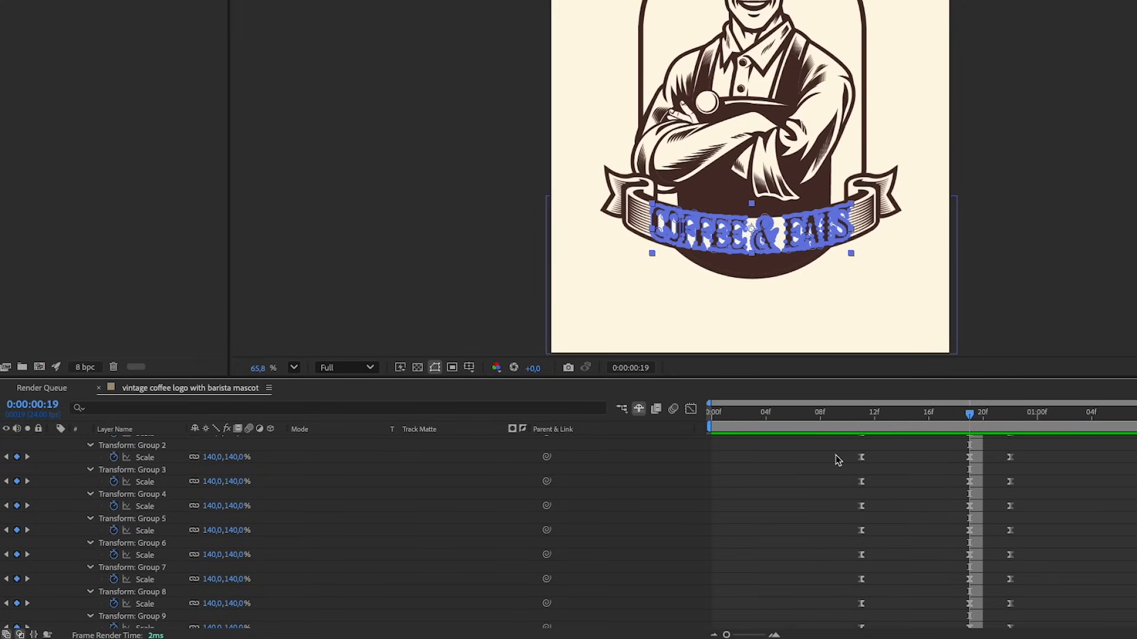
drag(954, 380, 982, 254)
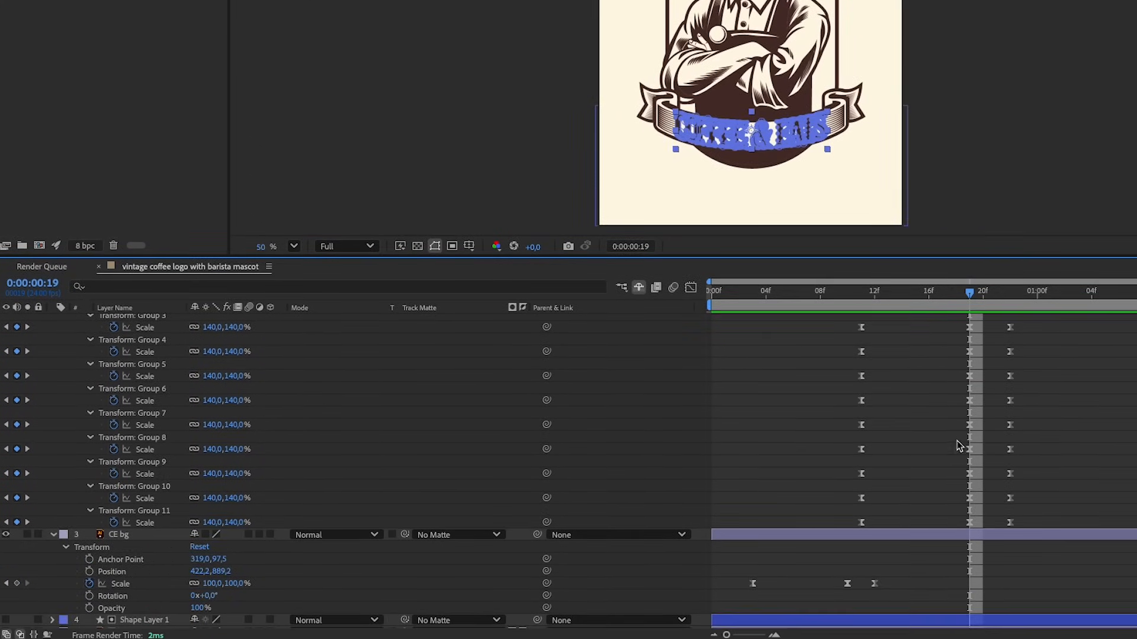
scroll(943, 448, up, 5)
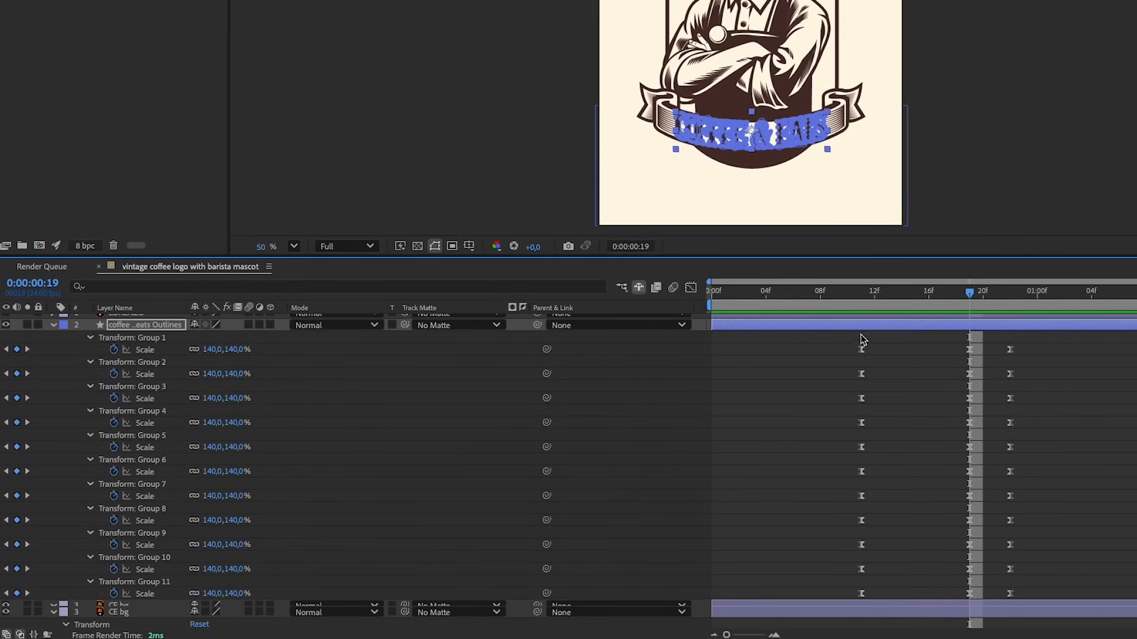
Shift the scale keyframes of Groups 1–10 one frame later, then Groups 1–9 and Groups 1–8 by one more frame each
drag(1040, 337, 812, 597)
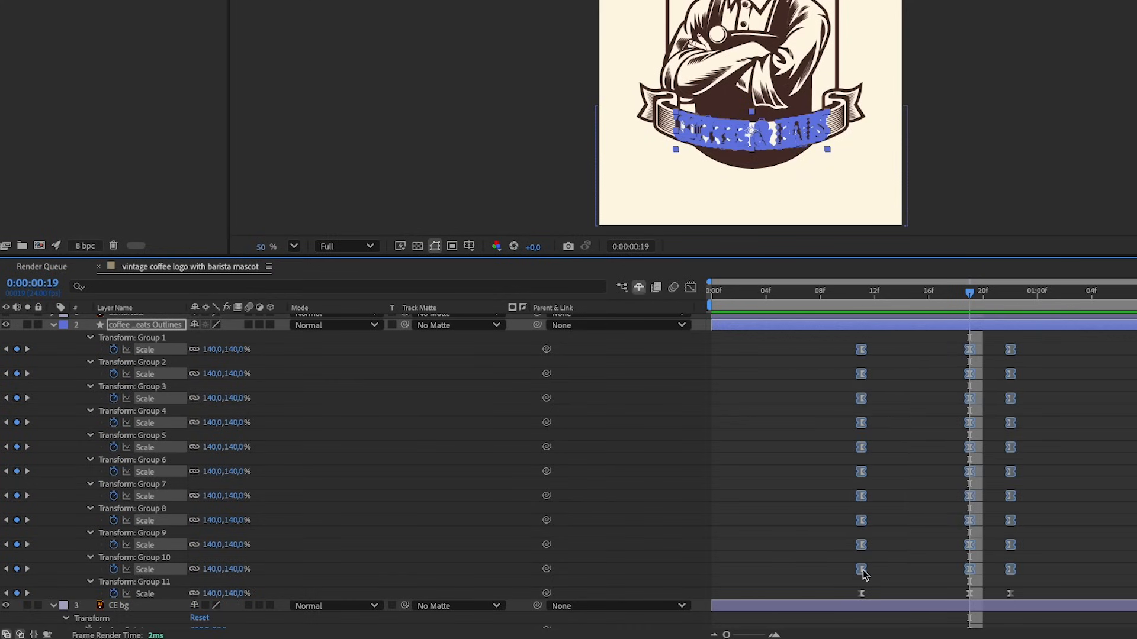
drag(864, 573, 874, 572)
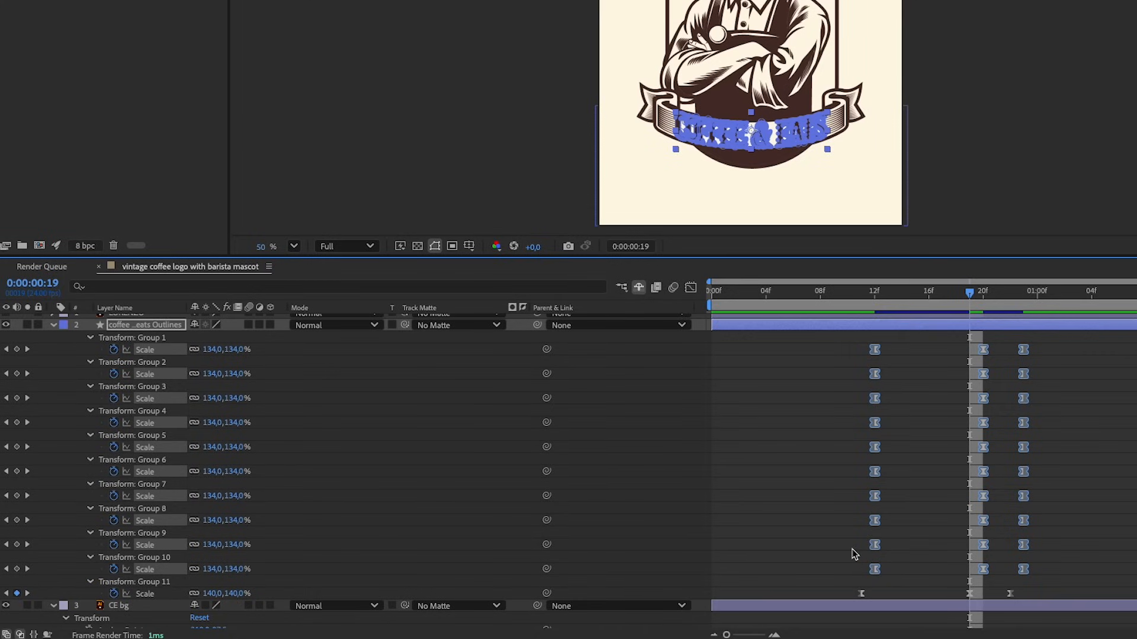
drag(855, 557, 1040, 578)
drag(876, 545, 1052, 548)
drag(888, 520, 902, 520)
Continue the one-frame stagger through Groups 7 to 1, ending with Group 1 starting at frame 21, and return to about frame 6
drag(876, 512, 1076, 525)
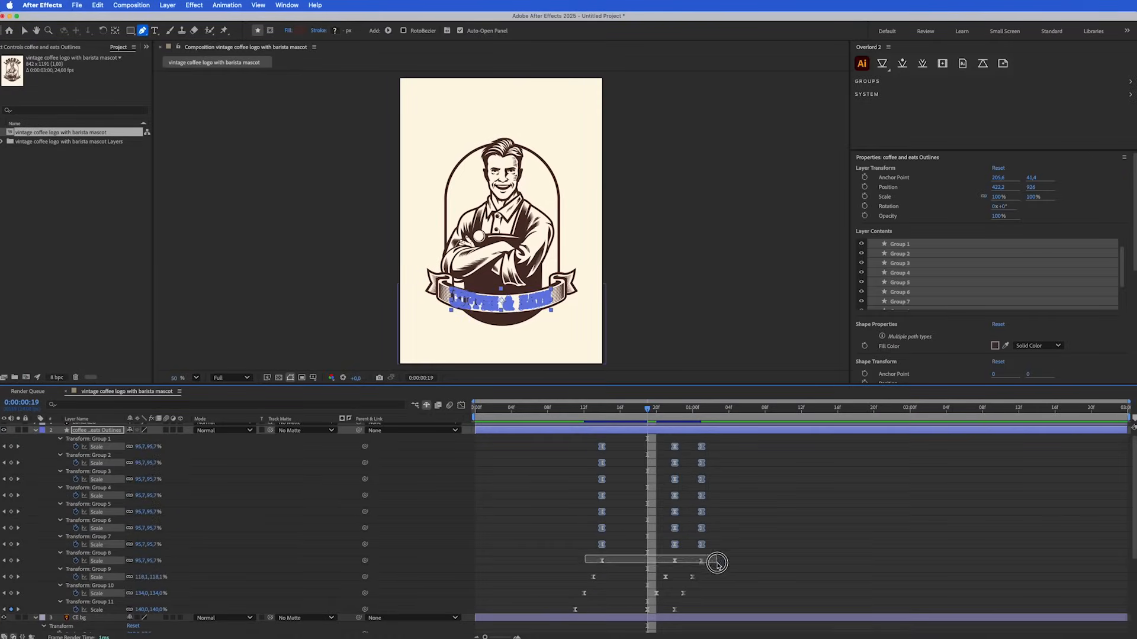
drag(901, 496, 915, 496)
drag(893, 489, 1089, 501)
drag(915, 472, 1098, 477)
drag(929, 447, 943, 447)
drag(639, 476, 758, 486)
drag(647, 463, 656, 463)
drag(649, 459, 765, 469)
drag(656, 447, 665, 447)
click(533, 411)
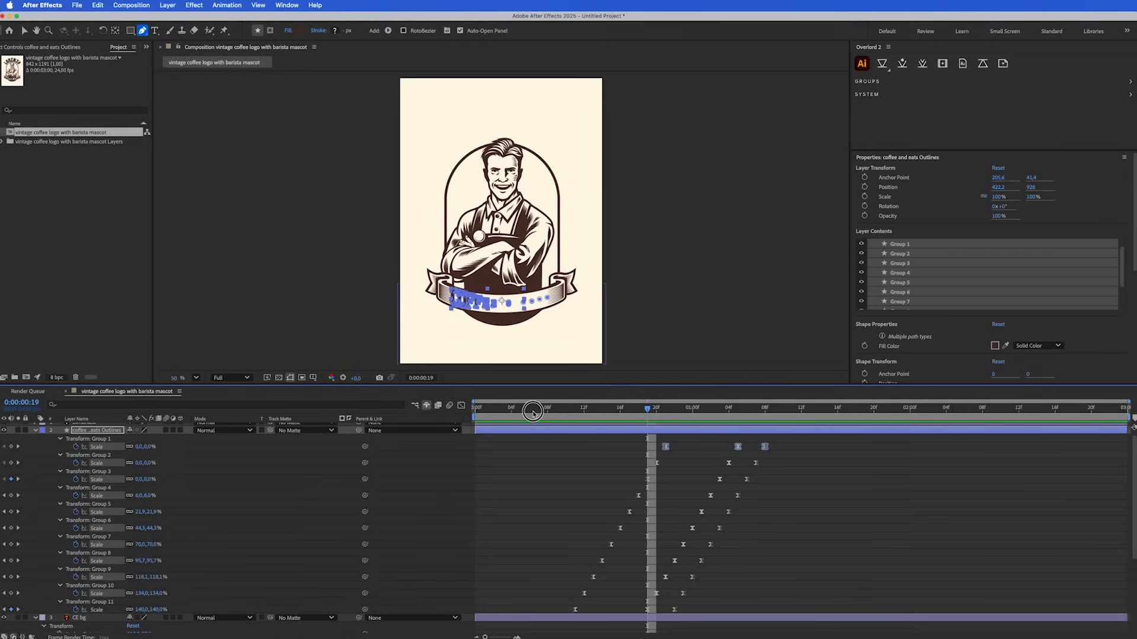
Play the animation from frame 6 and check how the COFFEE & EATS letters pop in one after another
key(space)
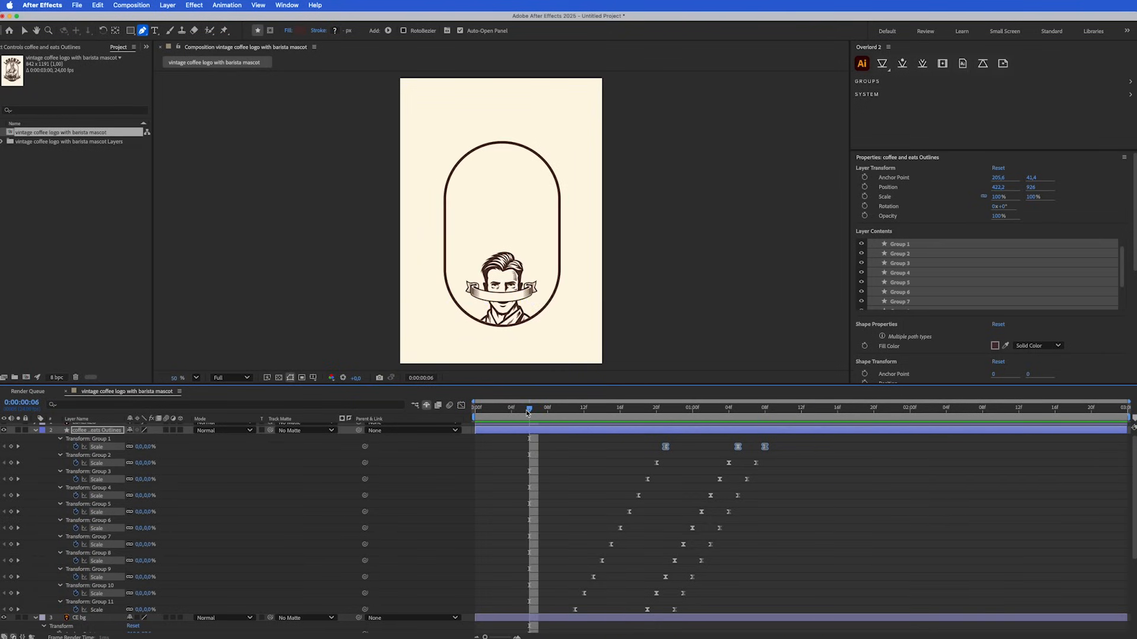
key(space)
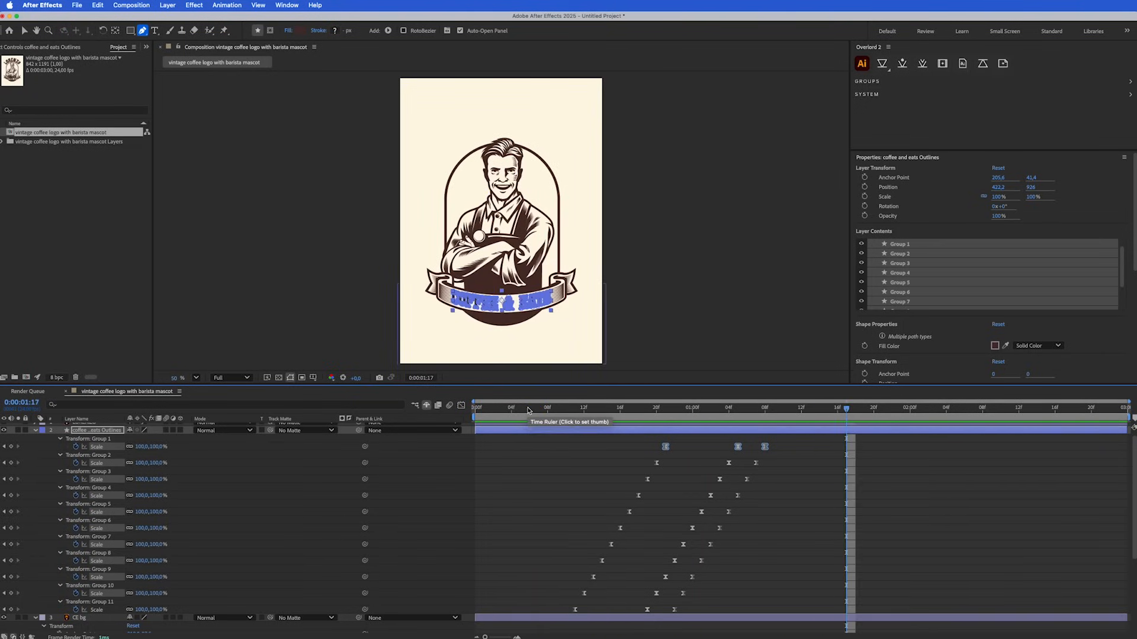
key(space)
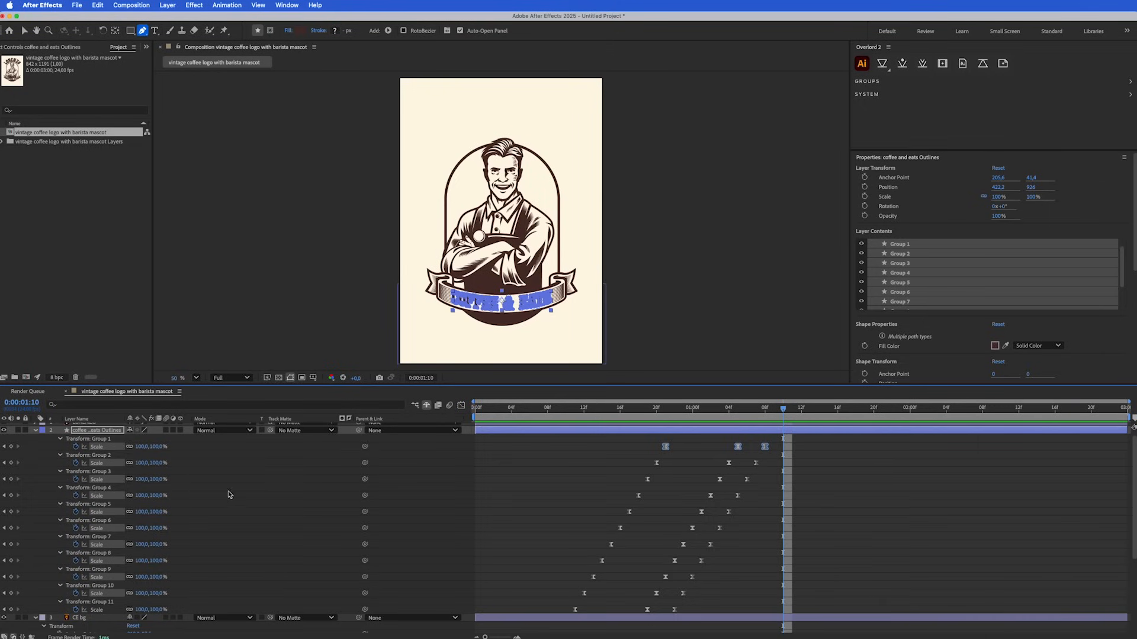
Make the LORENZO layer visible and copy the scale keyframes of Group 1 in the coffee and eats outlines
scroll(228, 498, up, 1)
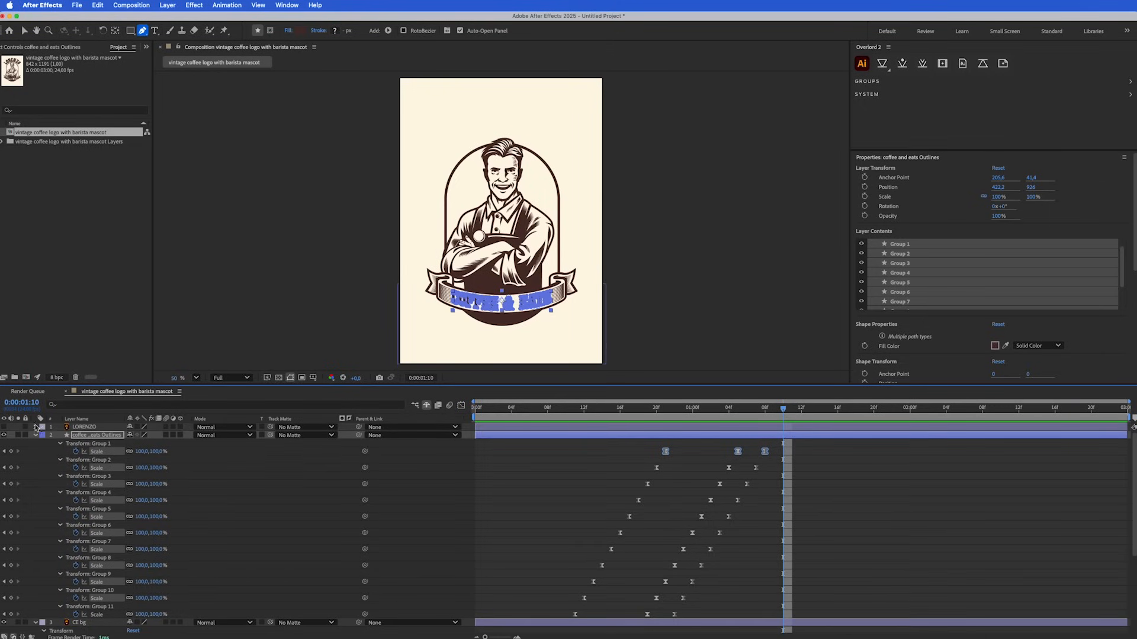
click(5, 427)
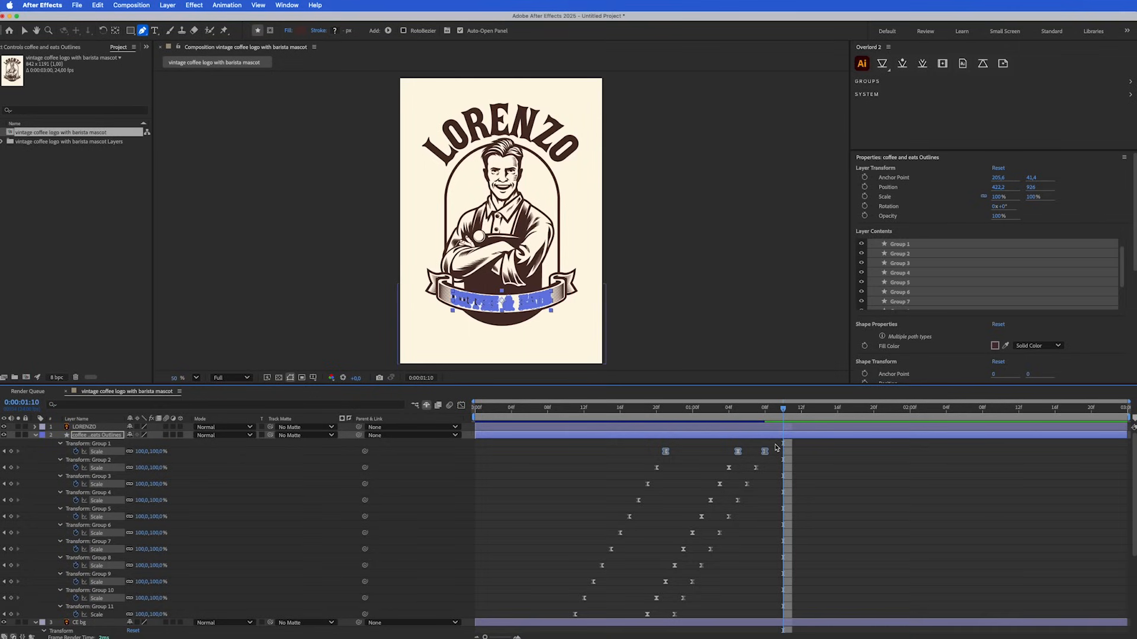
drag(777, 449, 653, 459)
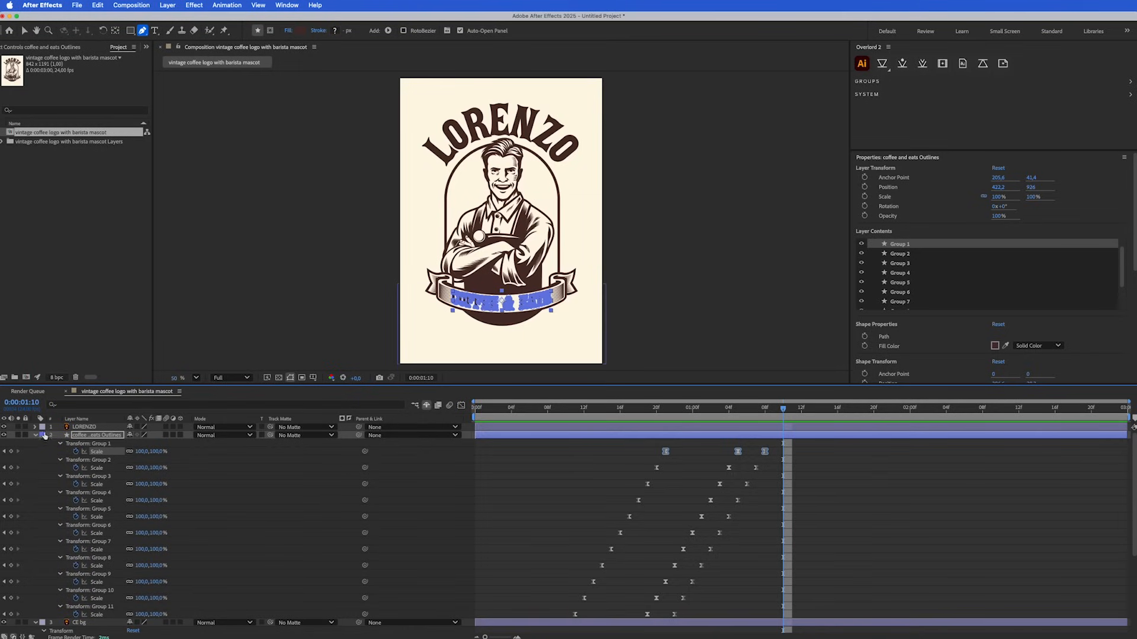
Create shapes from the LORENZO vector layer and delete the original LORENZO layer
click(86, 427)
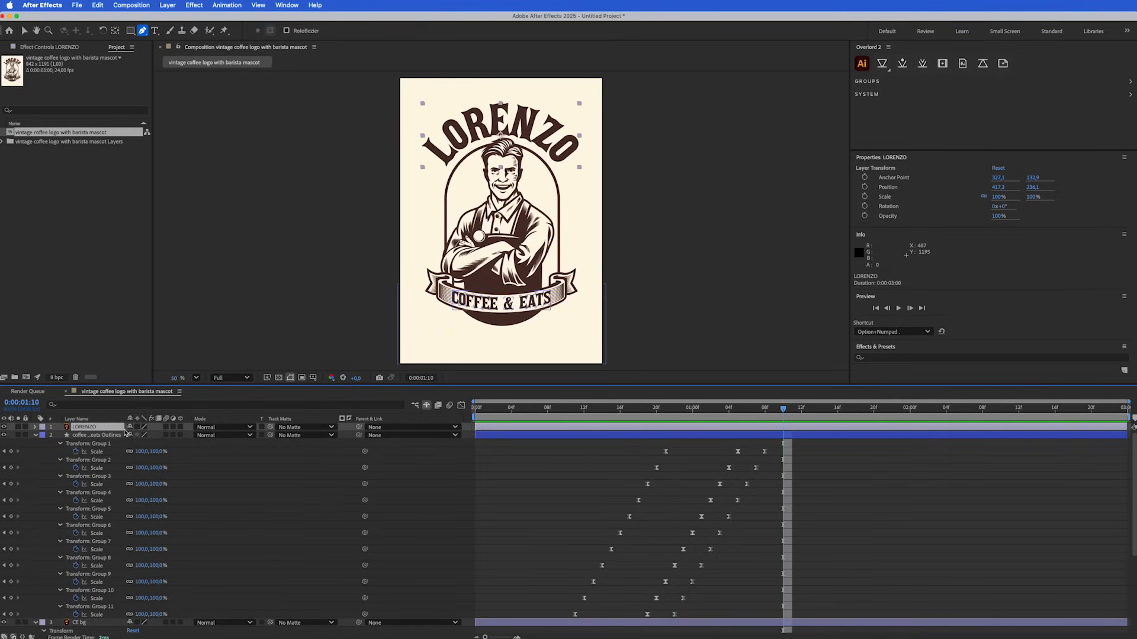
right_click(89, 428)
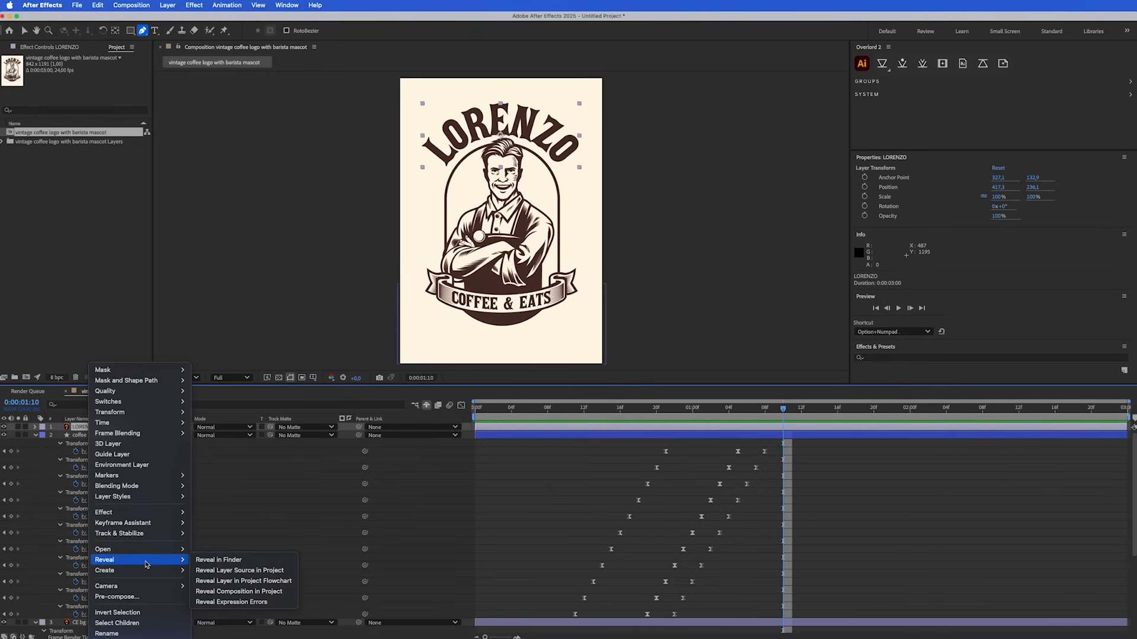
mouse_move(147, 572)
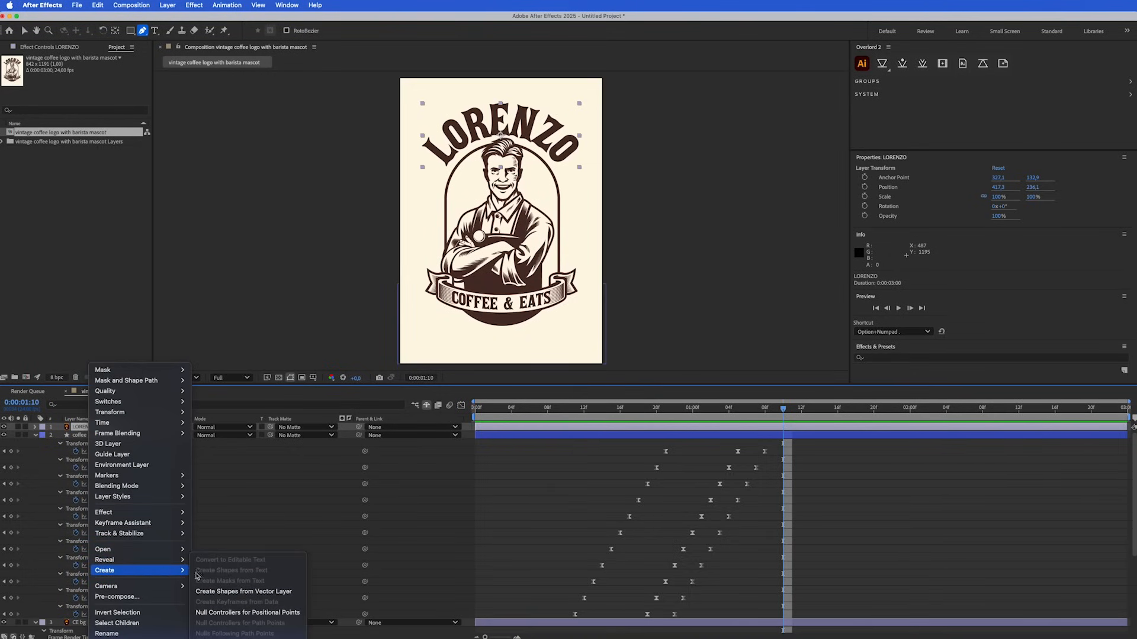
click(241, 593)
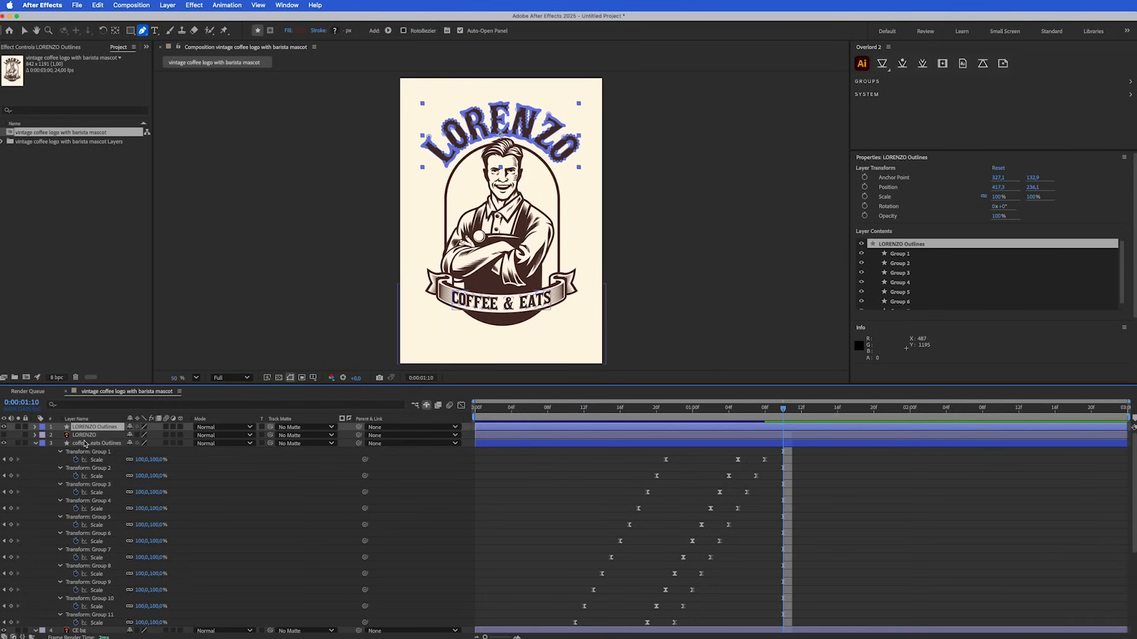
click(85, 436)
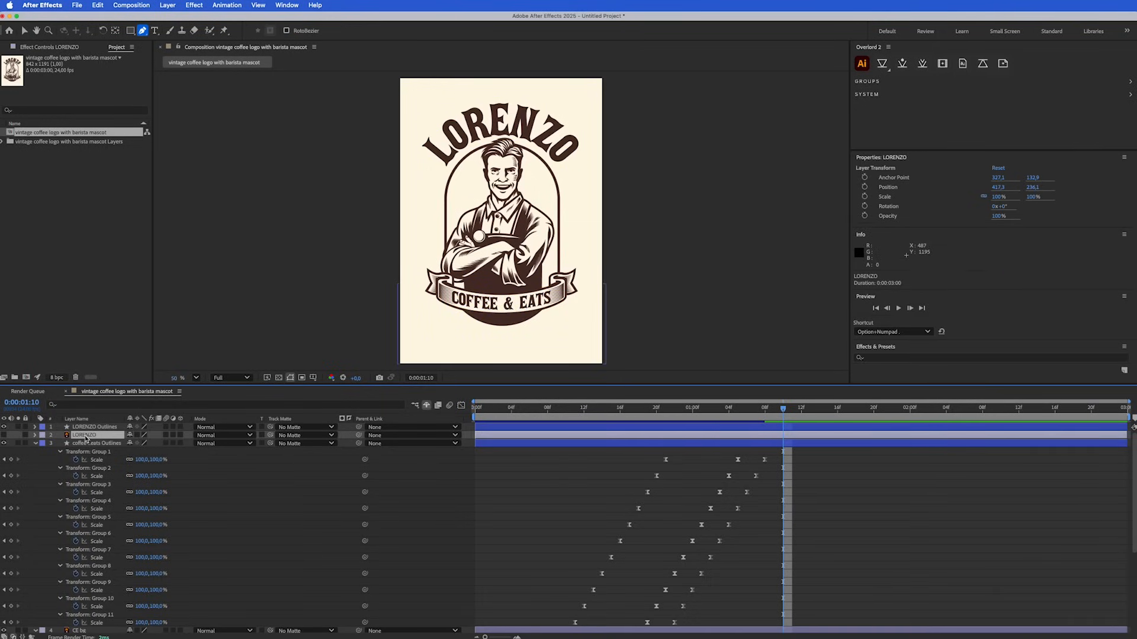
key(Delete)
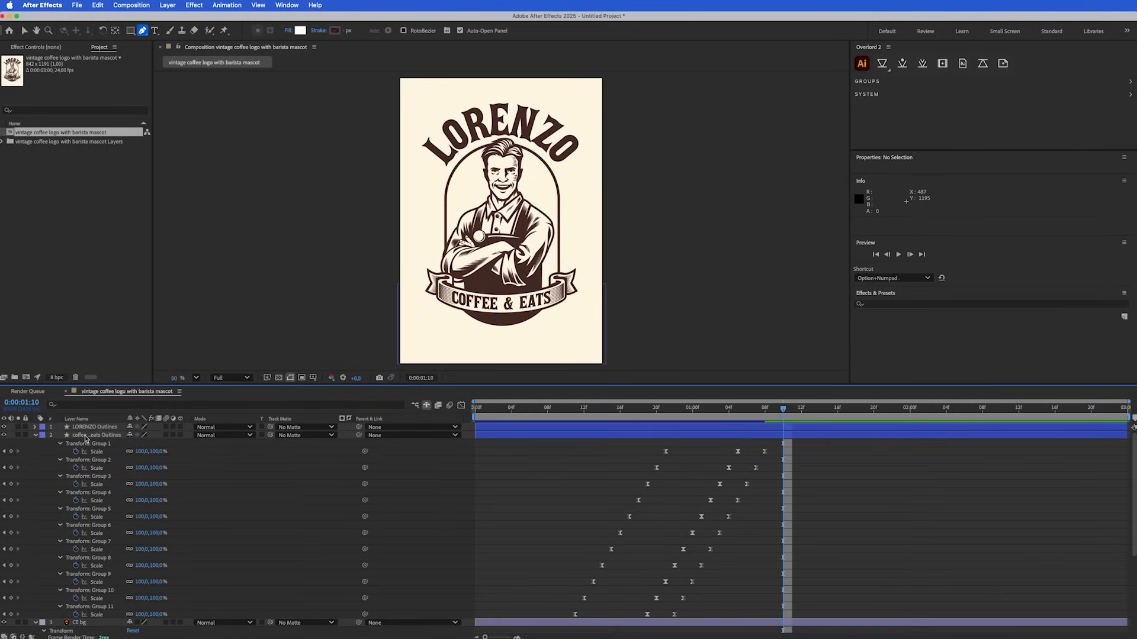
Expand the contents of LORENZO Outlines and paste the copied scale keyframes onto Groups 1 to 7 at frame 9
click(36, 428)
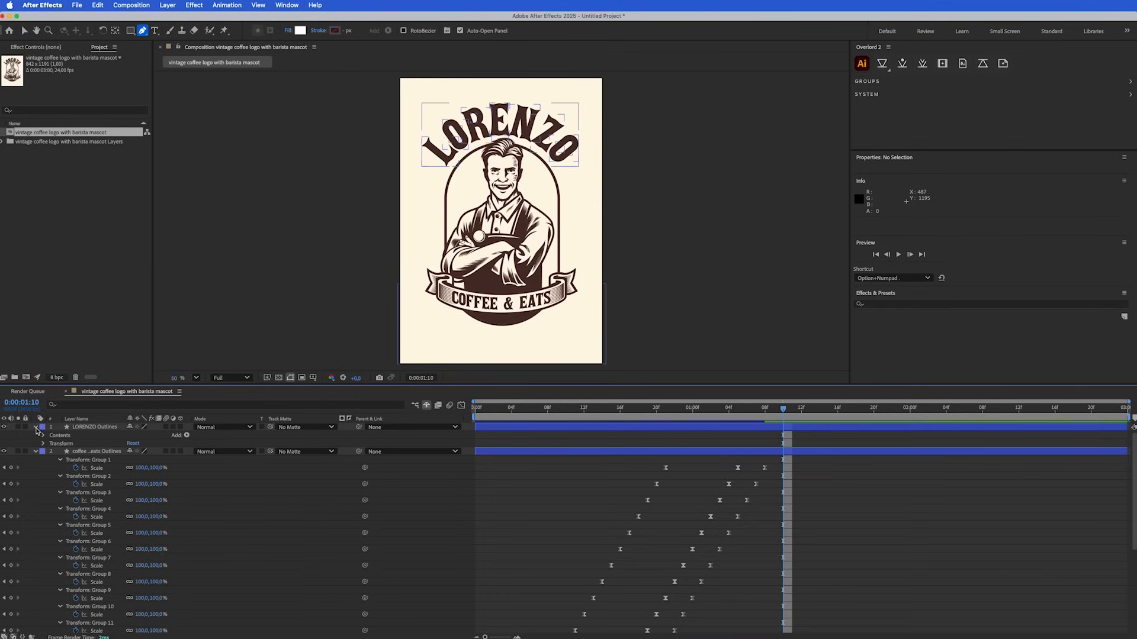
click(43, 436)
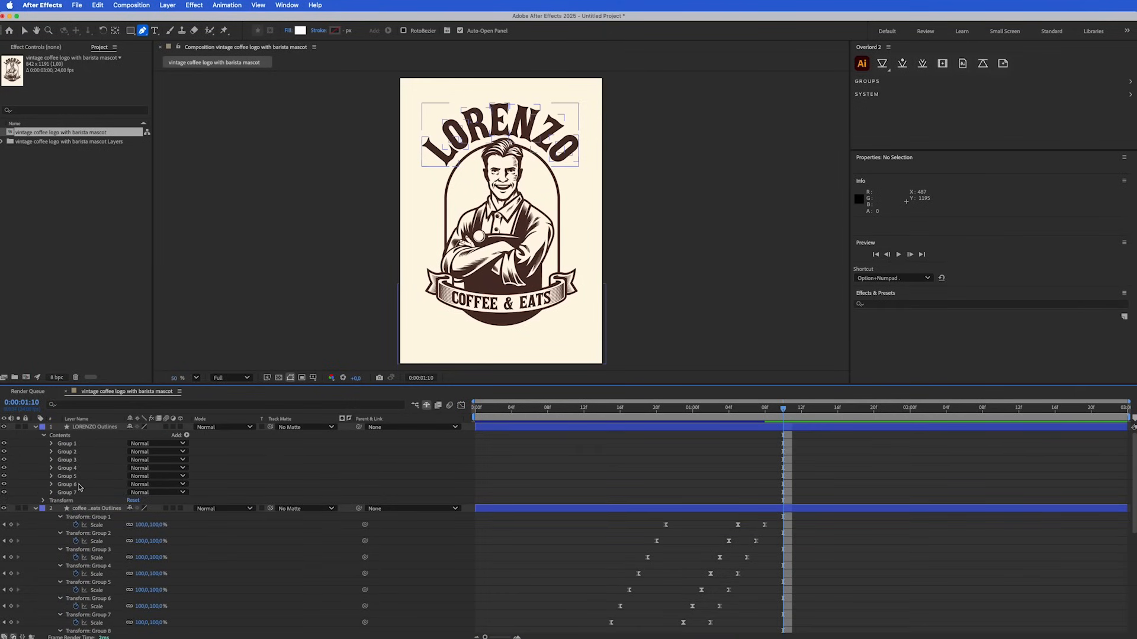
click(71, 493)
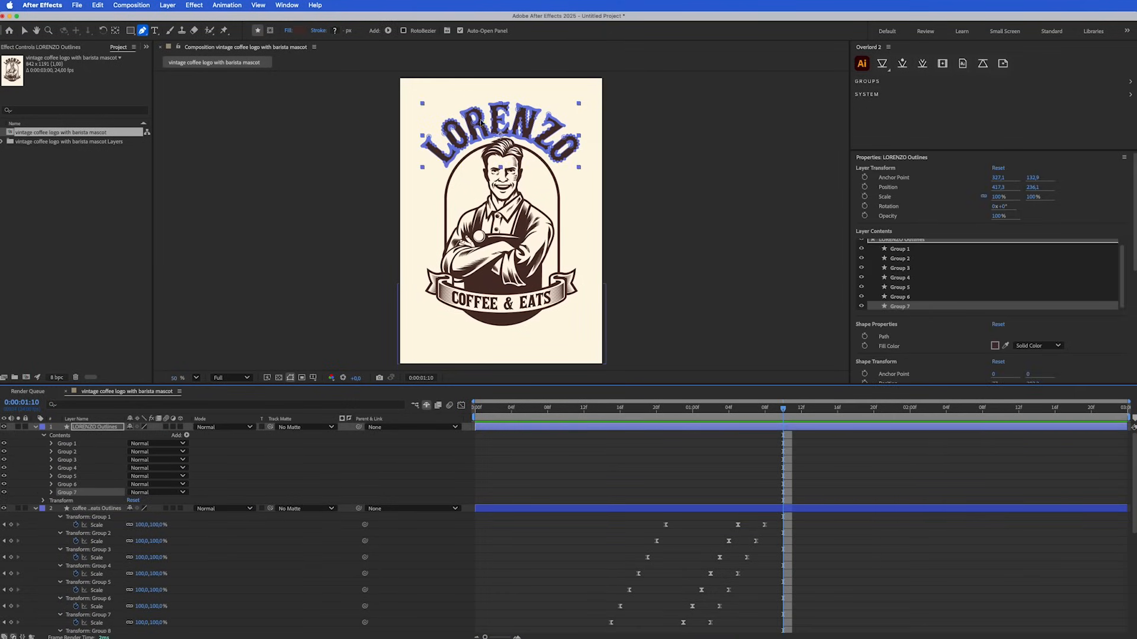
click(438, 494)
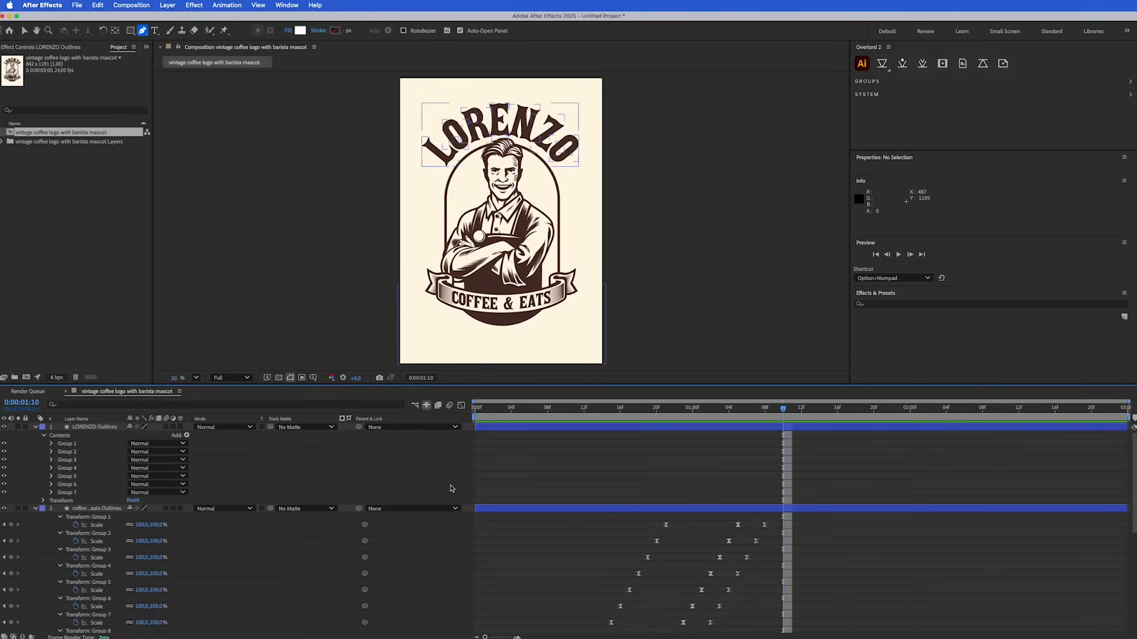
drag(653, 416, 557, 415)
click(557, 428)
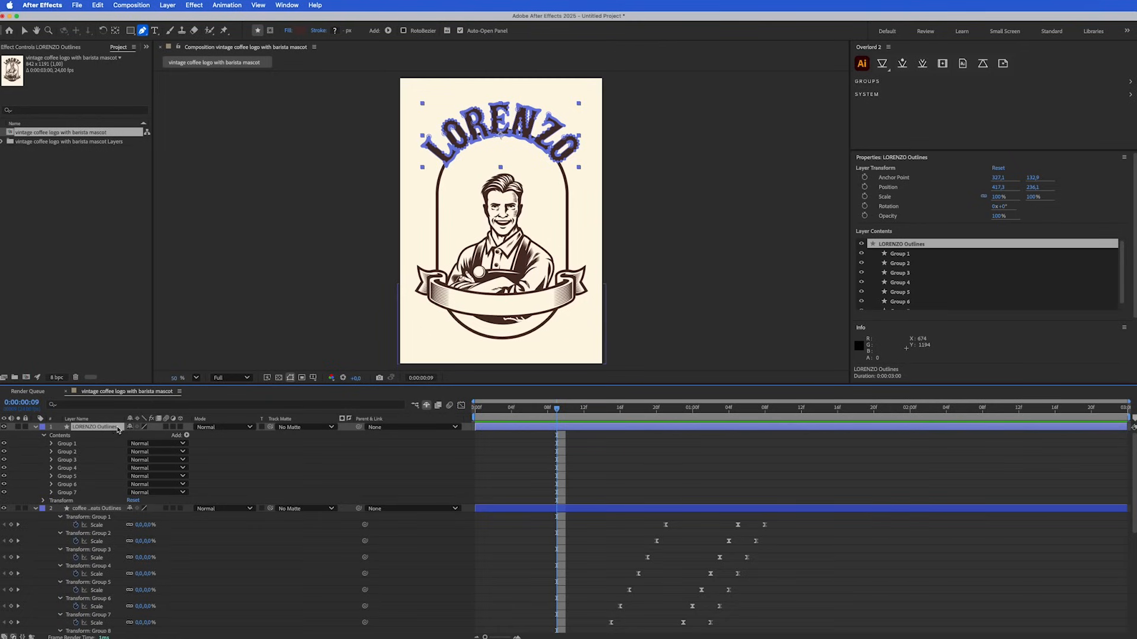
click(71, 445)
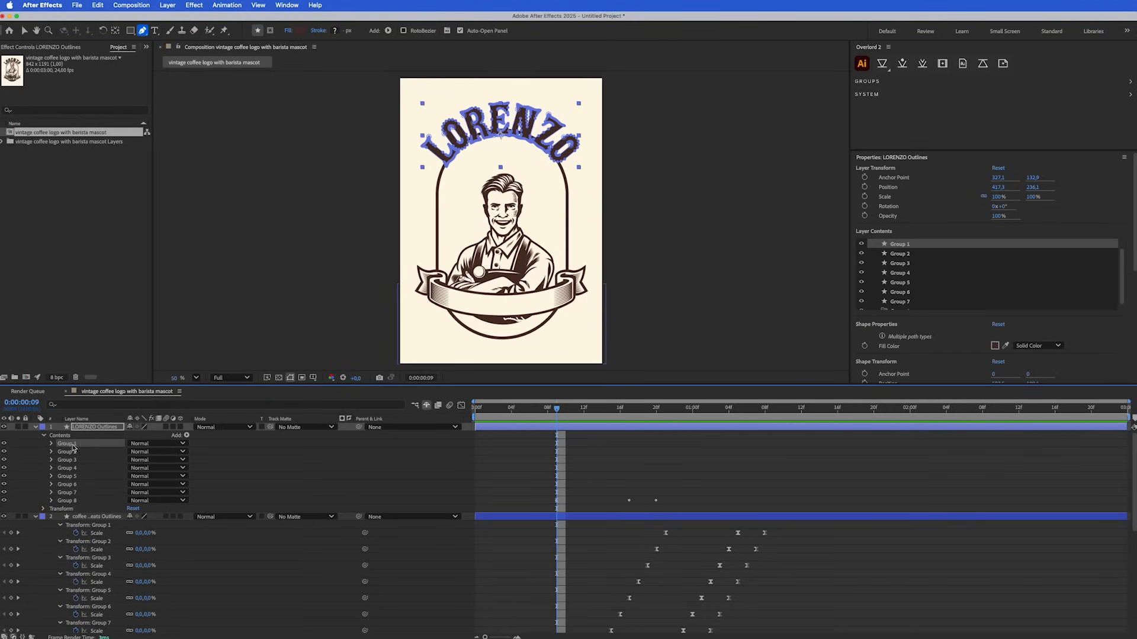
shift+click(73, 494)
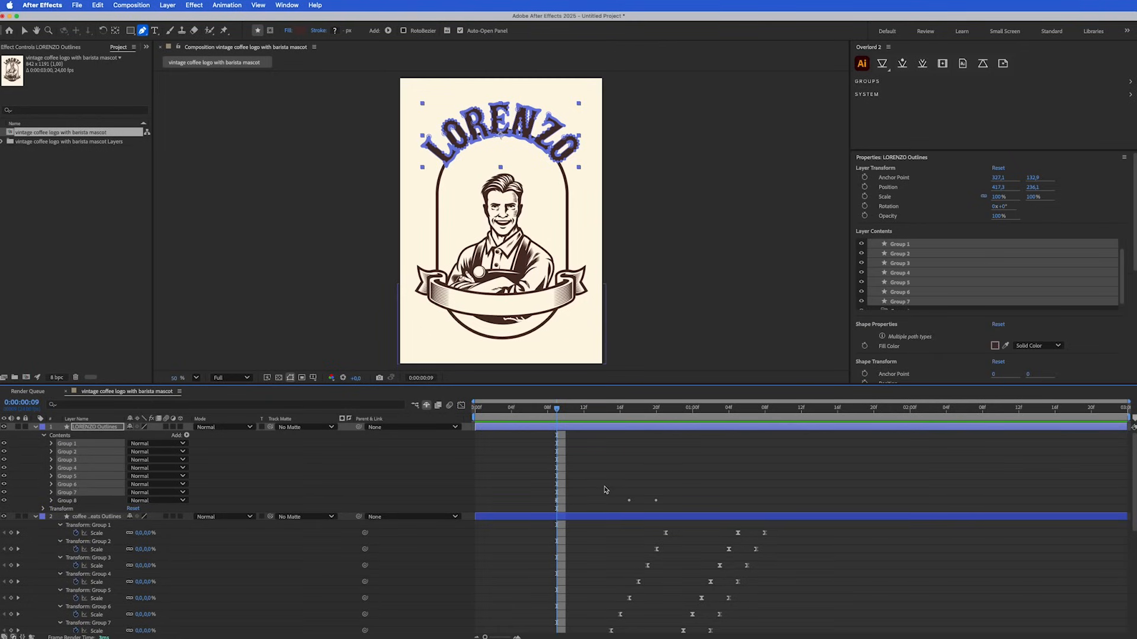
key(super+v)
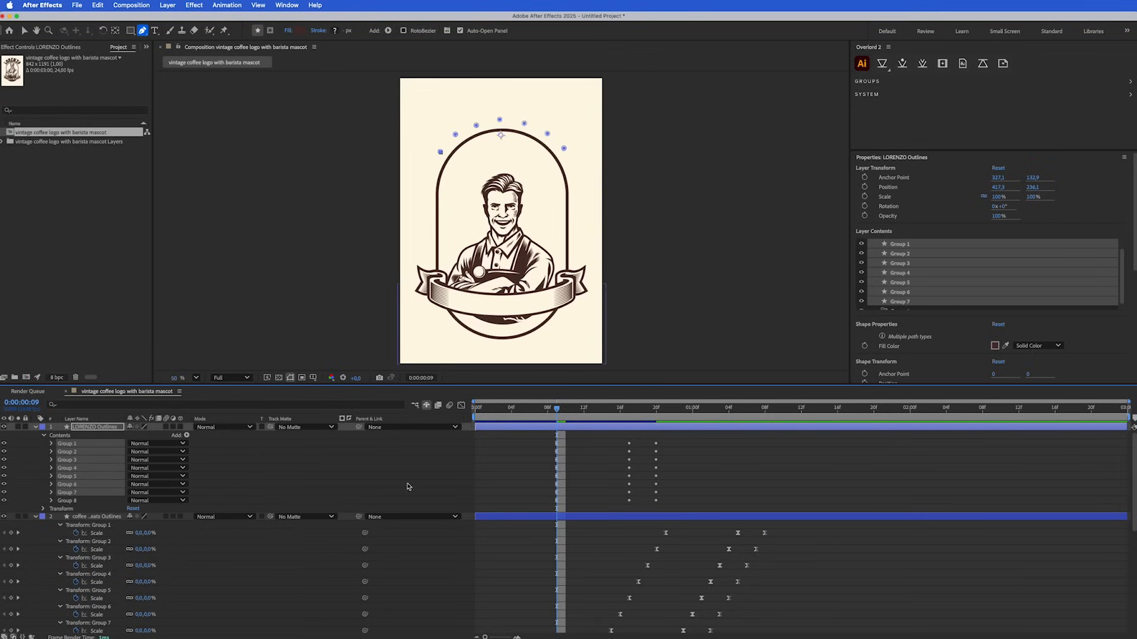
Select Groups 1 to 8 of LORENZO Outlines and show only their keyframed scale properties
click(73, 443)
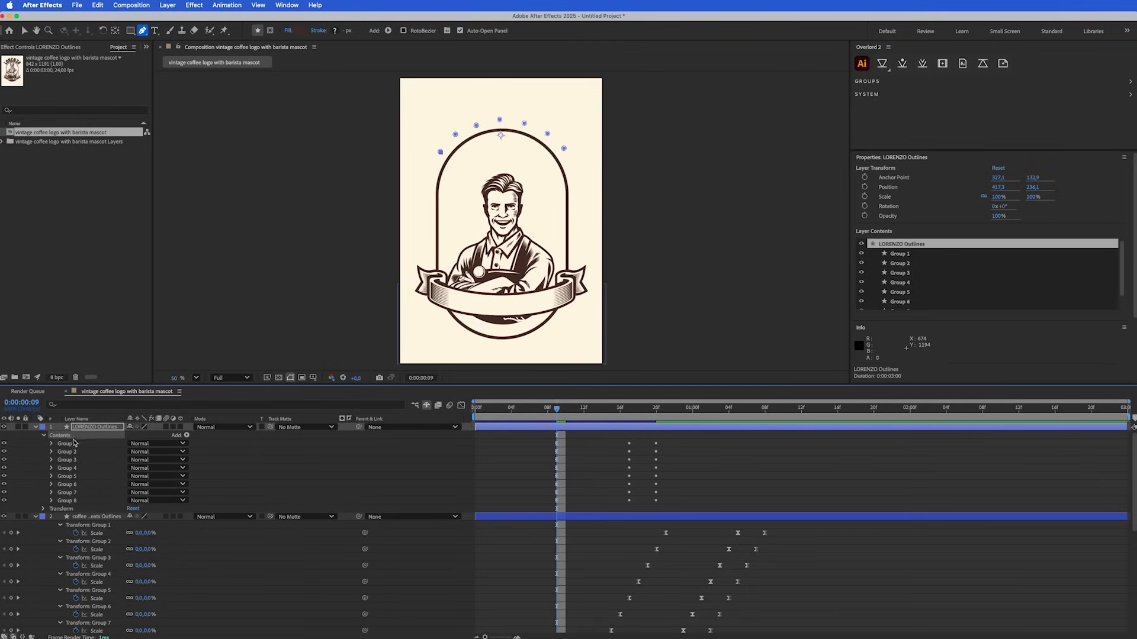
shift+click(76, 502)
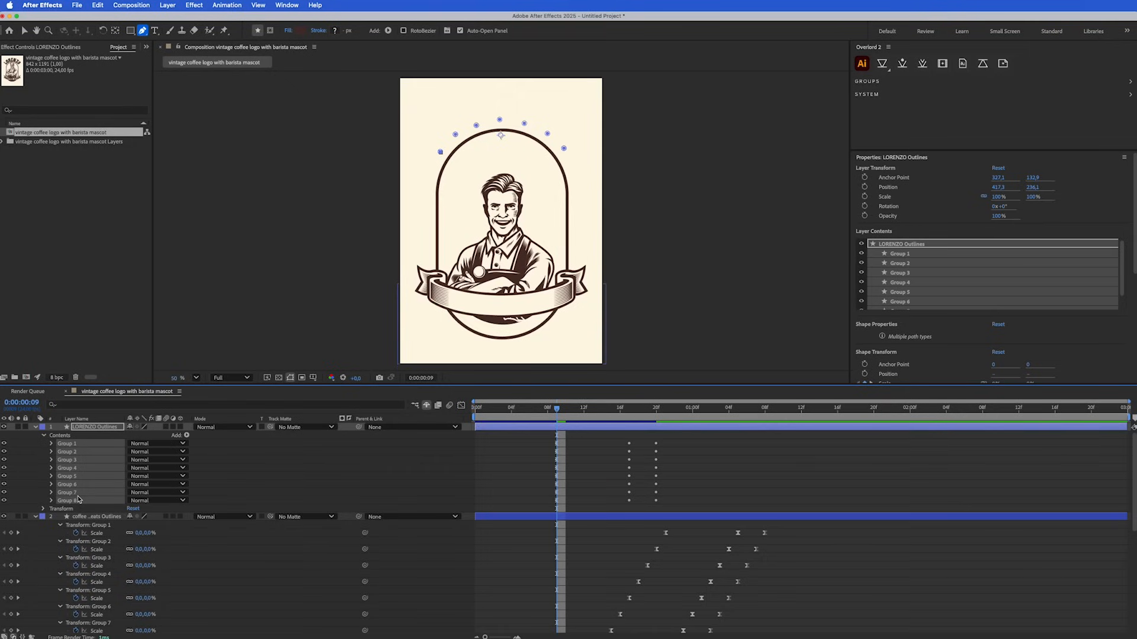
key(u)
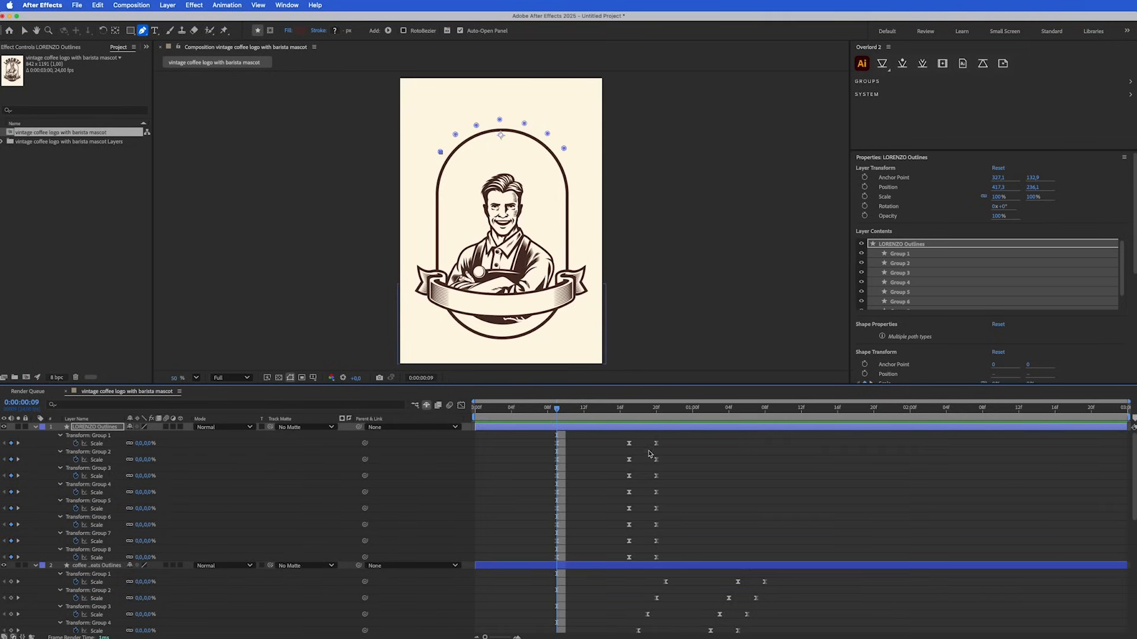
Stagger the LORENZO scale keyframes one frame per group, from Group 7 starting at frame 10 to Group 1 starting at frame 16
drag(677, 436, 570, 541)
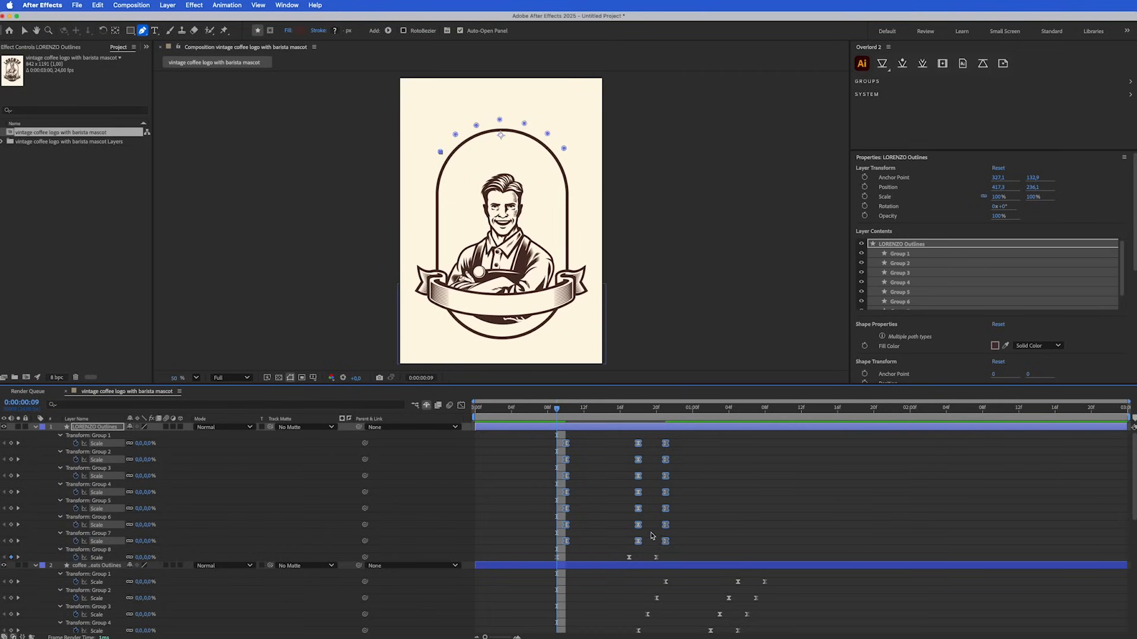
drag(663, 538, 563, 441)
drag(566, 525, 575, 525)
mouse_move(569, 519)
mouse_down()
mouse_move(683, 532)
mouse_move(584, 509)
mouse_up()
drag(578, 502, 690, 516)
drag(582, 492, 602, 476)
mouse_move(595, 471)
mouse_down()
mouse_move(709, 483)
mouse_move(611, 460)
mouse_up()
drag(605, 454, 717, 467)
drag(611, 444, 620, 444)
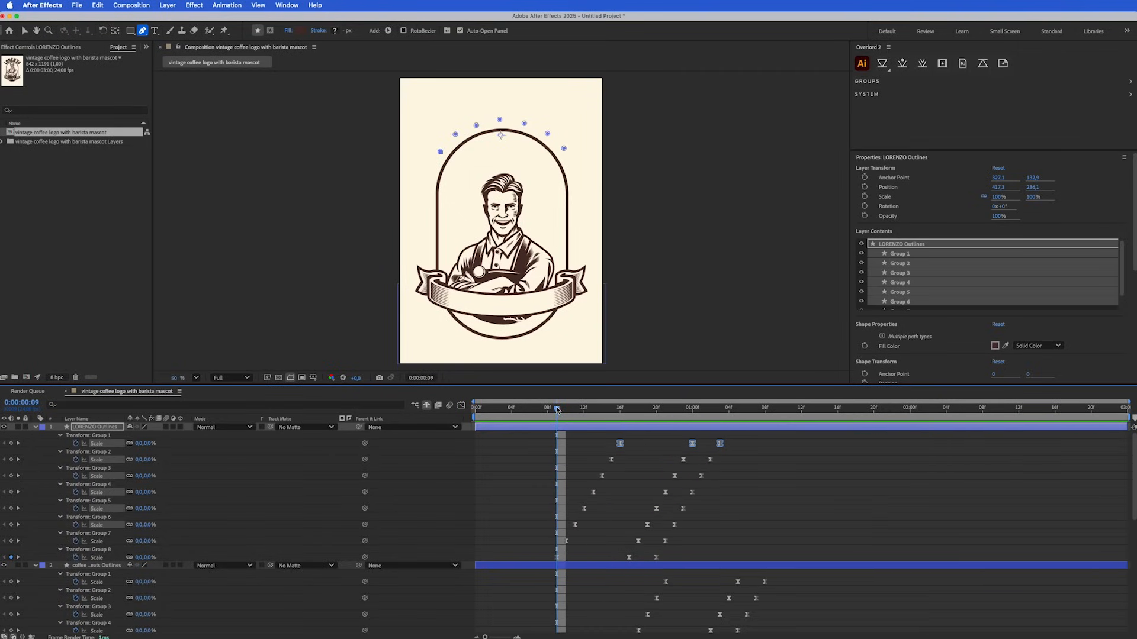
Play the whole animation from the start, replay it from frame 2 to check the LORENZO letters, and return to frame 7
drag(557, 409, 476, 410)
key(space)
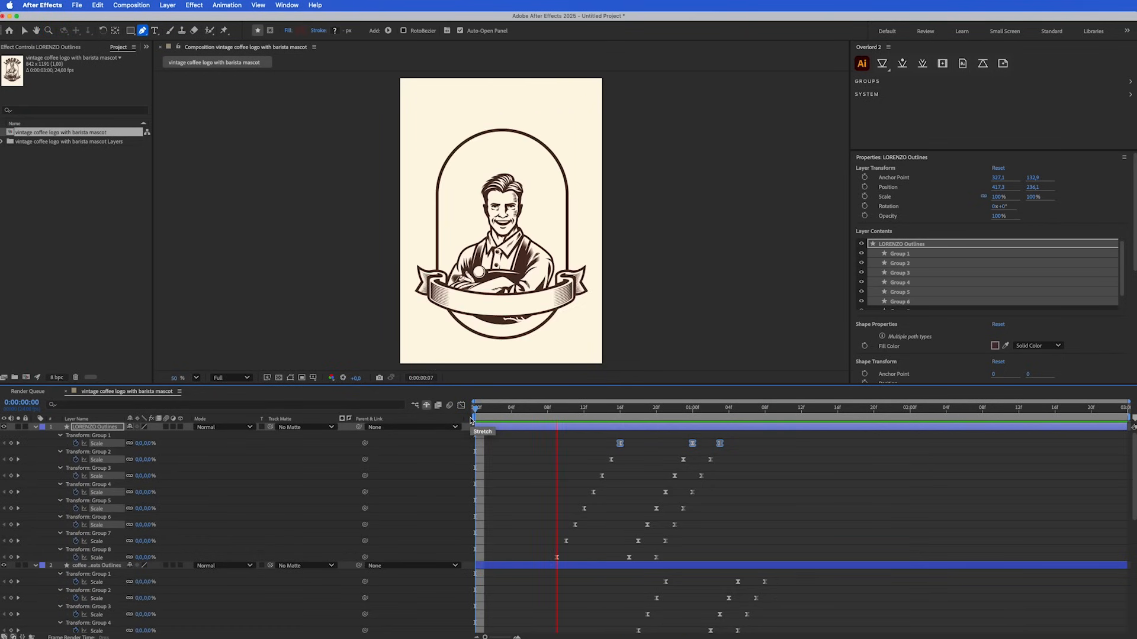
click(500, 410)
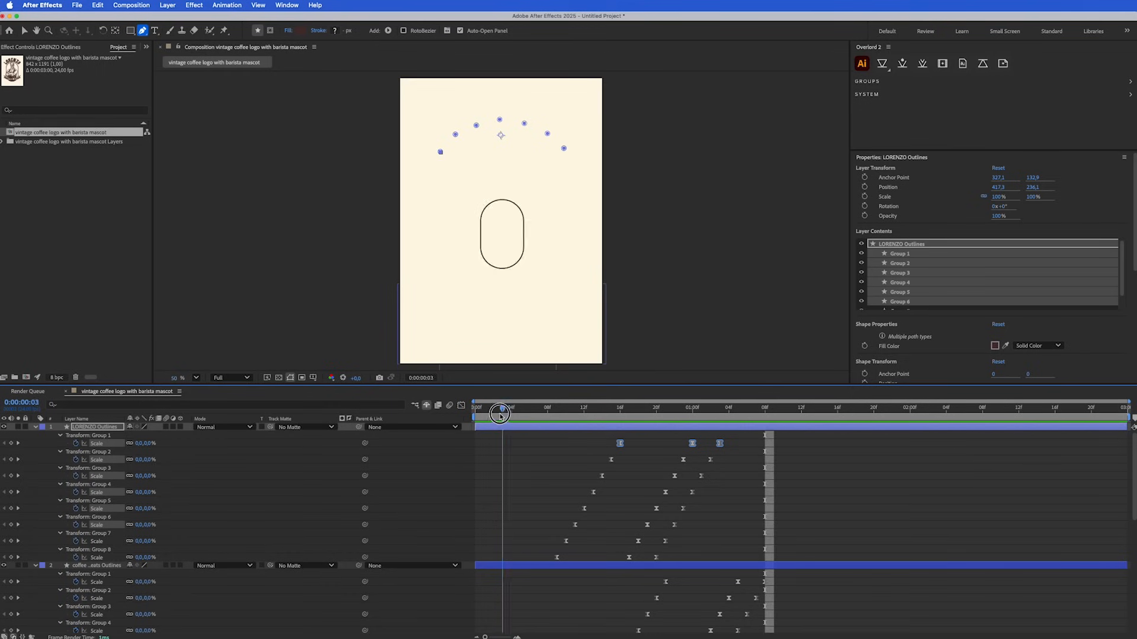
key(space)
click(498, 416)
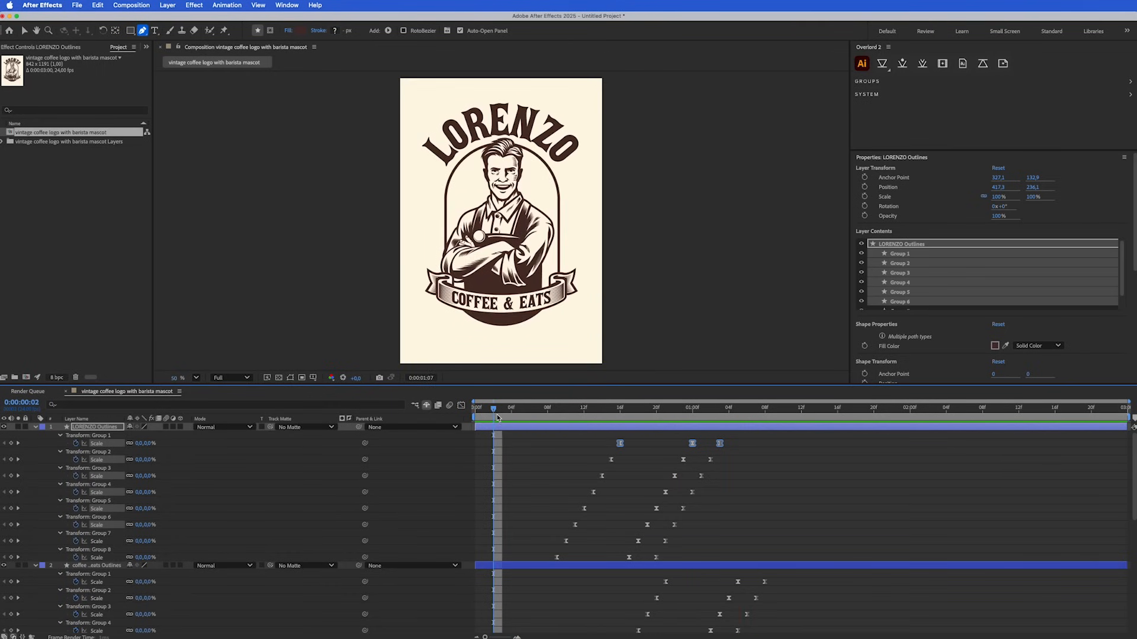
key(space)
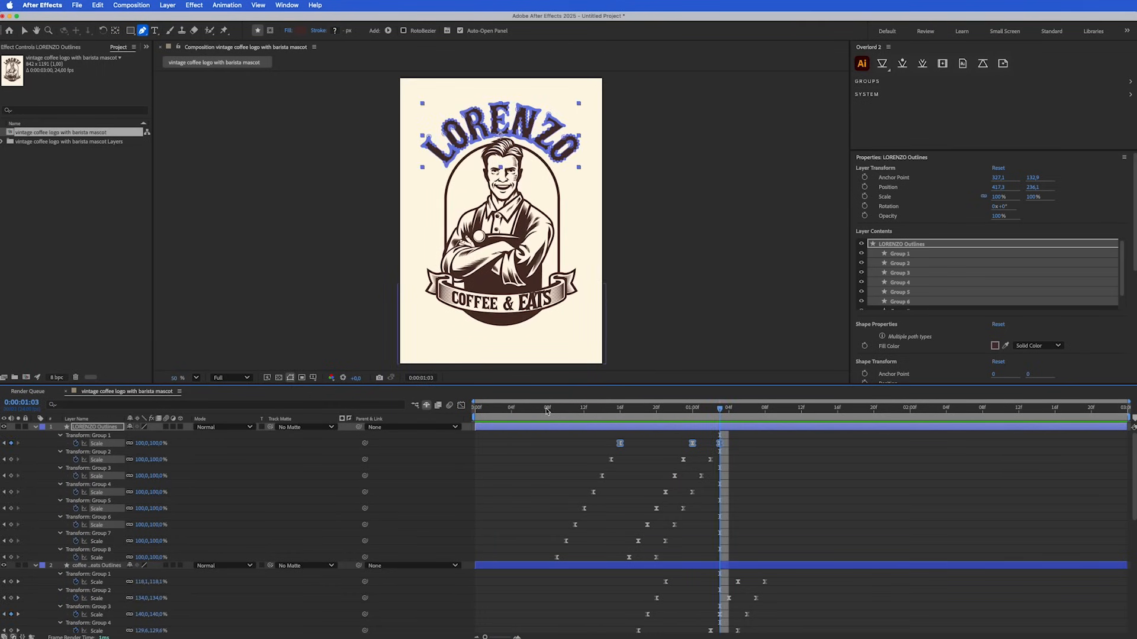
click(541, 410)
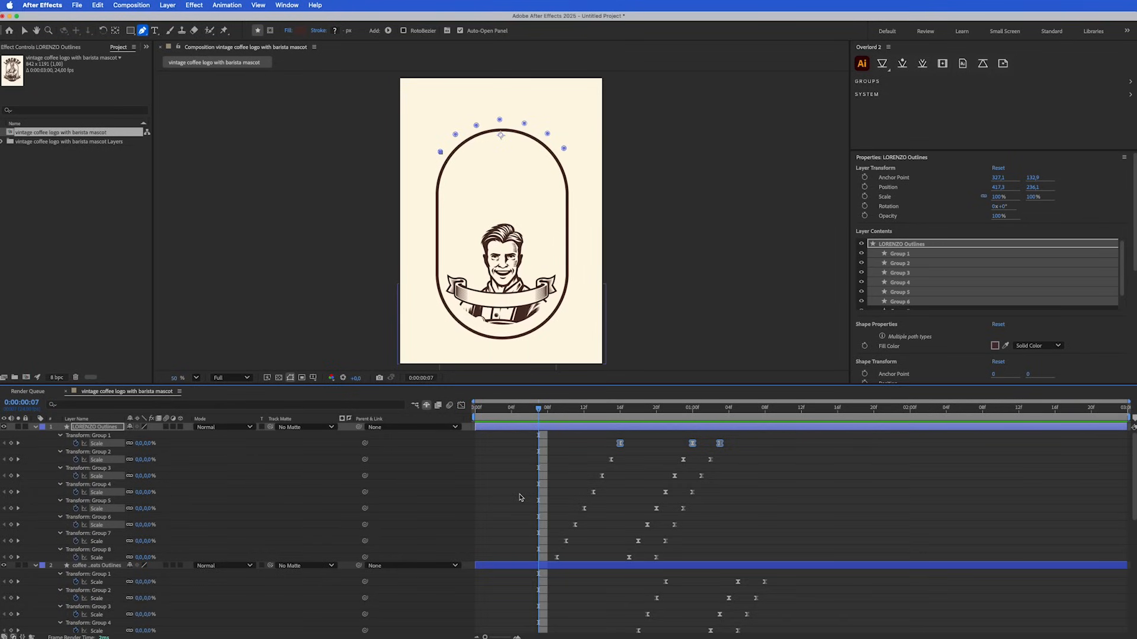
Collapse the LORENZO keyframes, then select all three scale keyframes of the CE bg banner layer and show them in the Graph Editor
key(u)
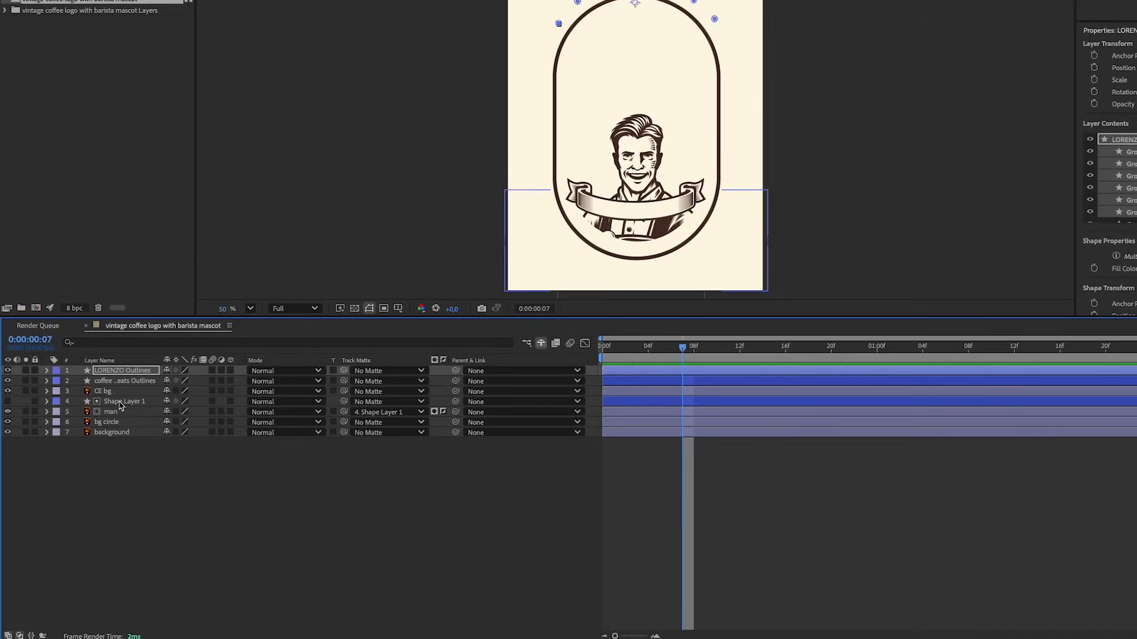
click(113, 390)
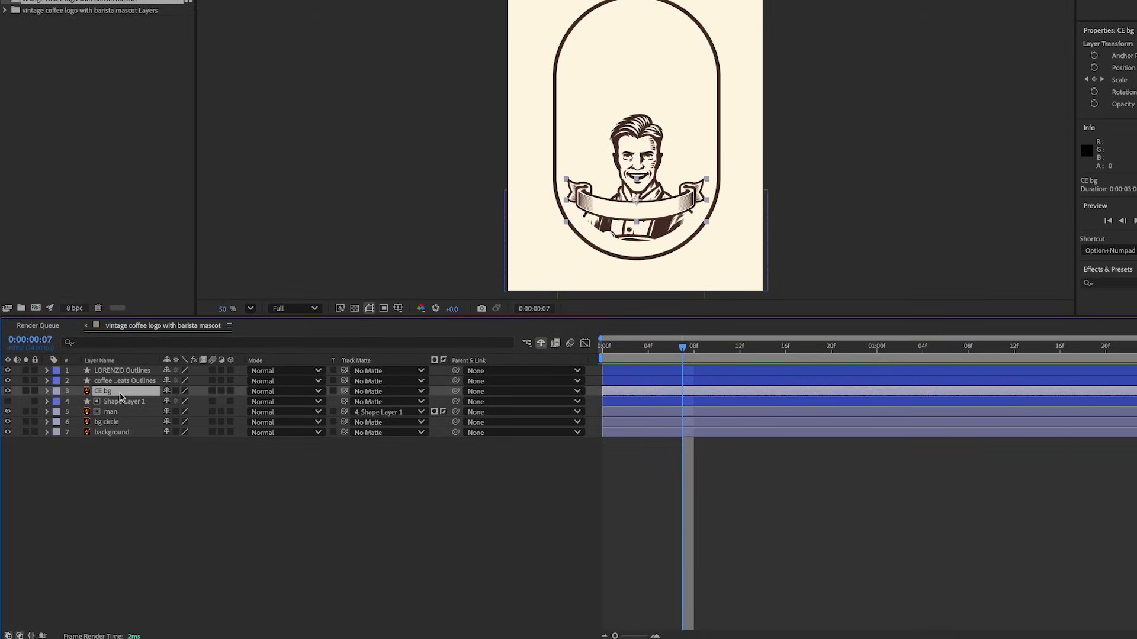
key(u)
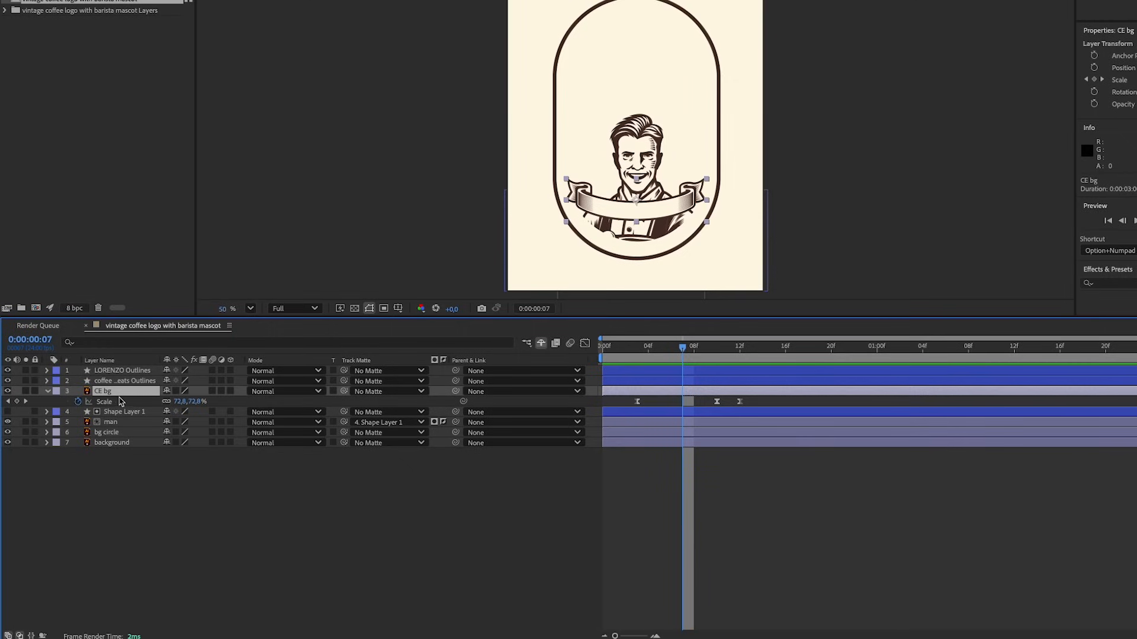
drag(757, 394, 613, 426)
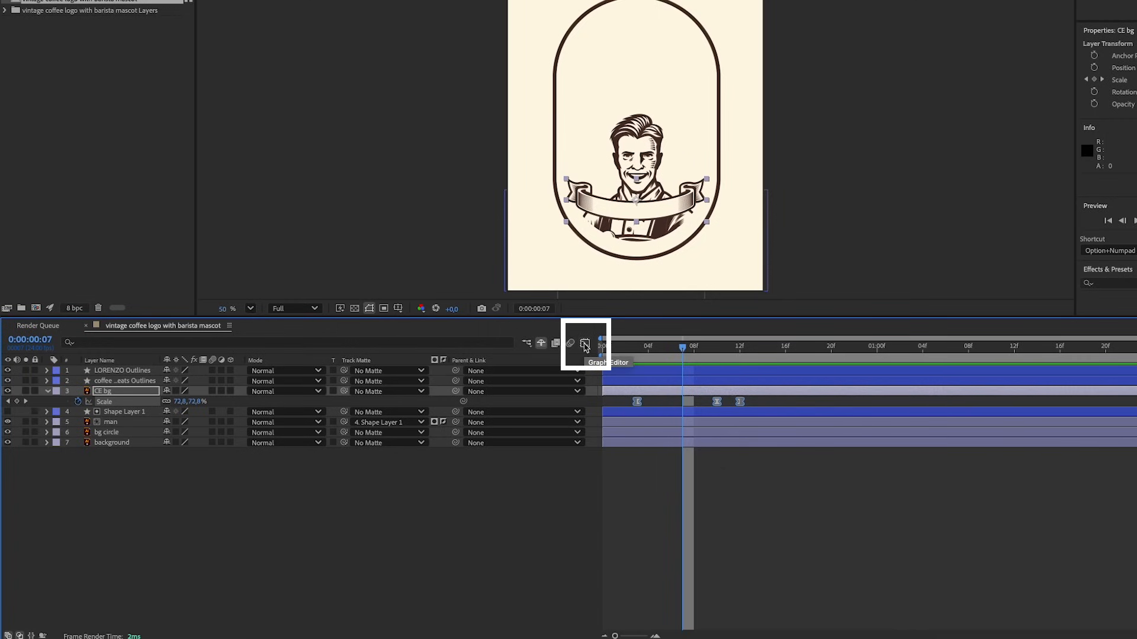
click(584, 344)
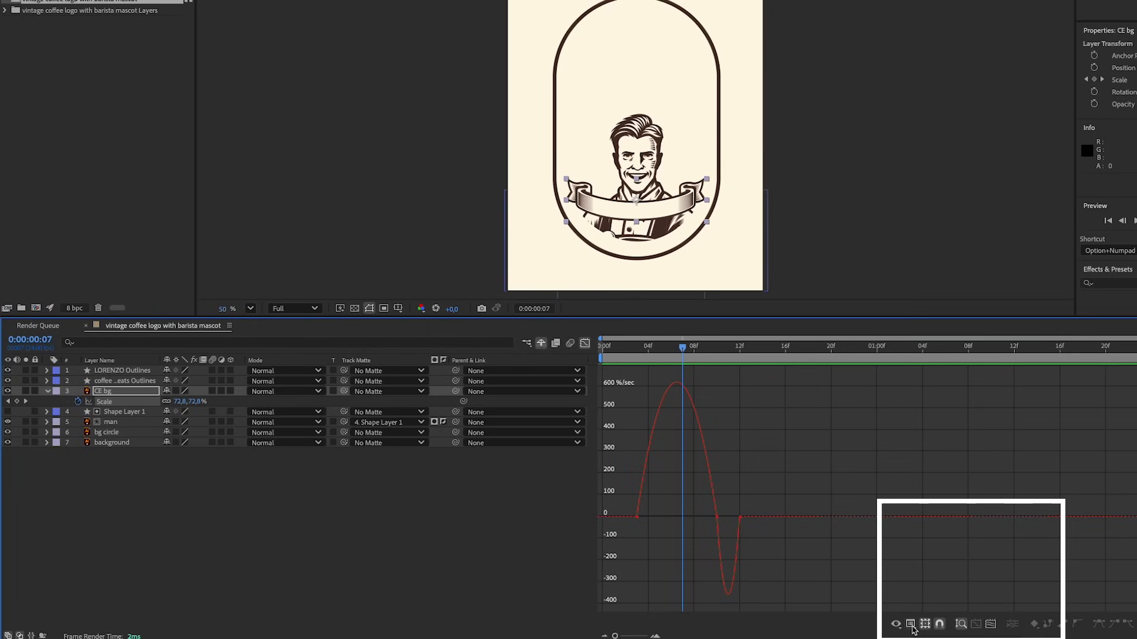
Lengthen the handles of the CE bg banner's middle scale keyframe in the speed graph with the Selection tool, and preview the animation
click(912, 626)
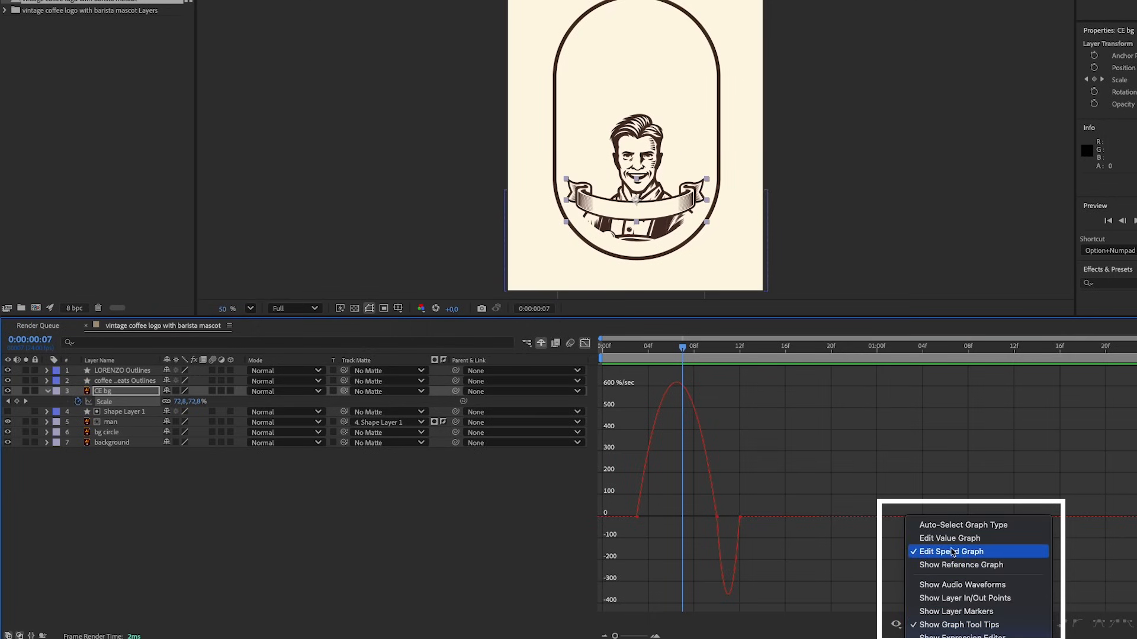
click(960, 551)
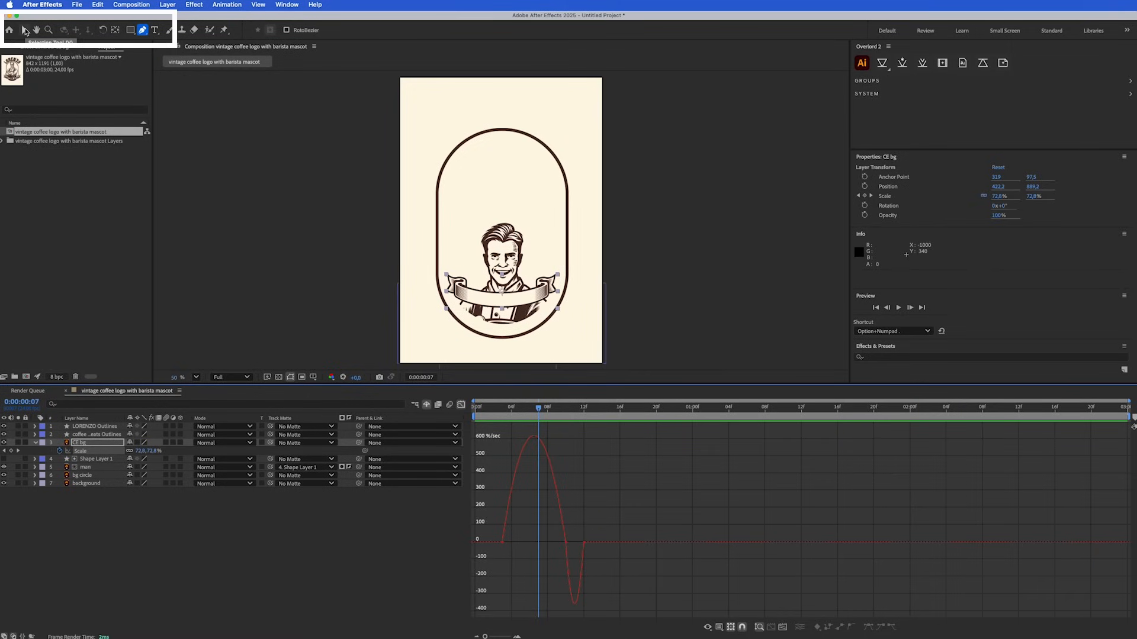
click(25, 30)
mouse_move(565, 542)
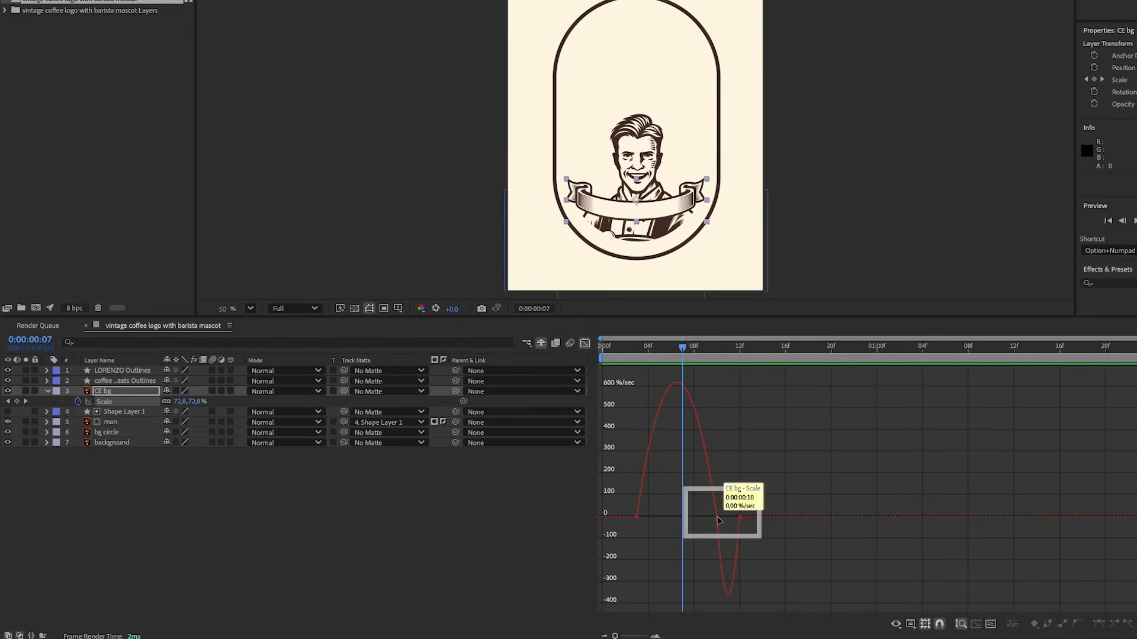
click(717, 518)
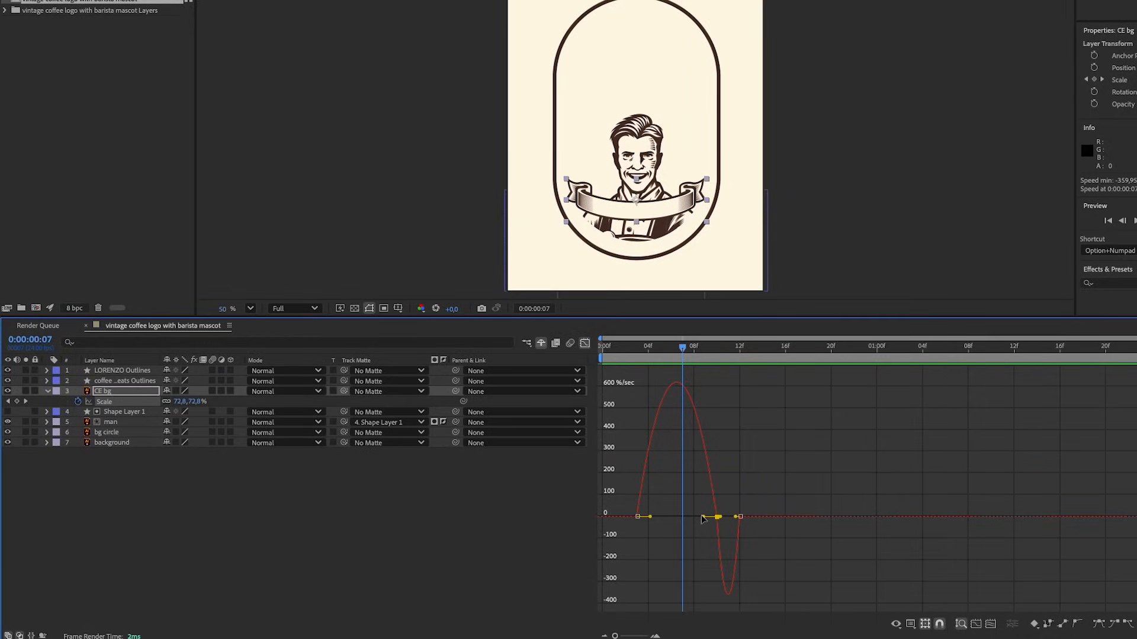
drag(702, 519, 728, 537)
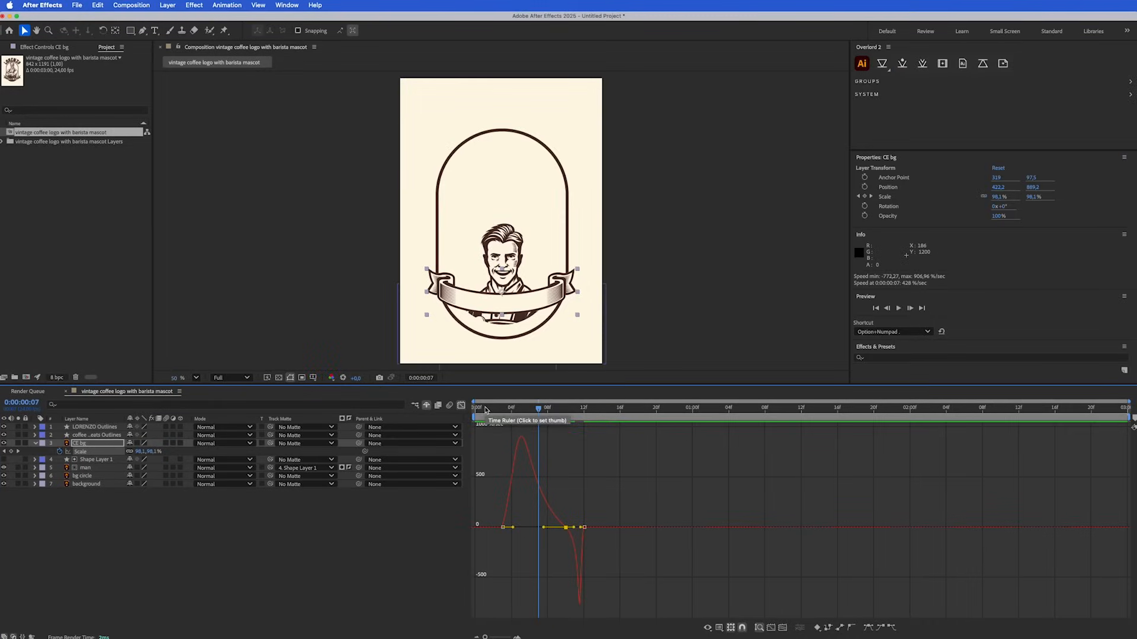
click(616, 348)
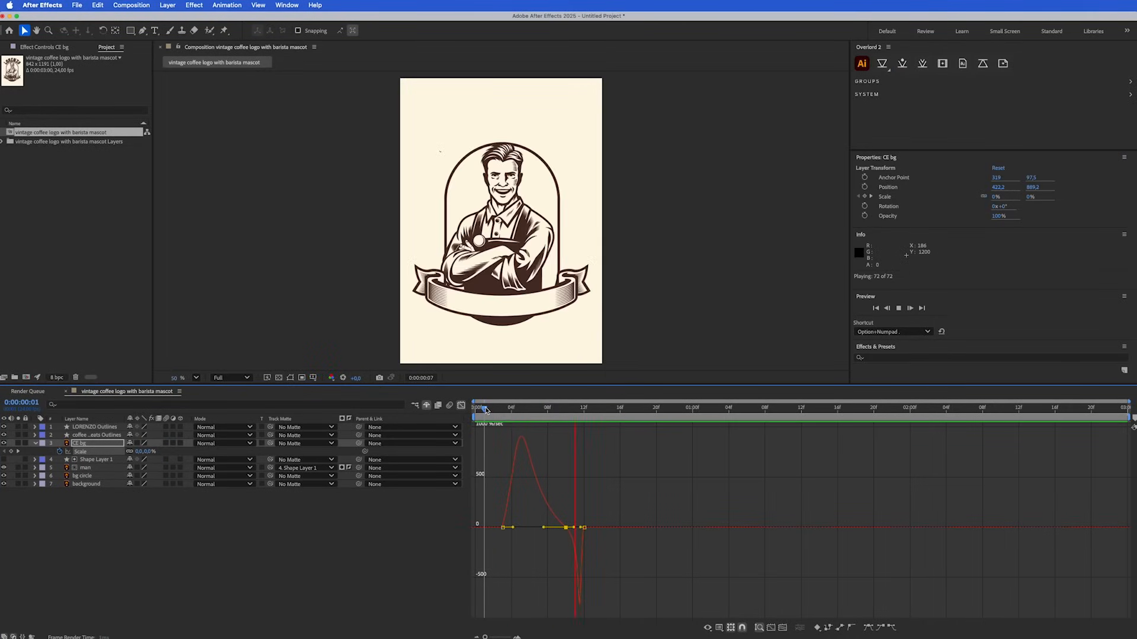
key(space)
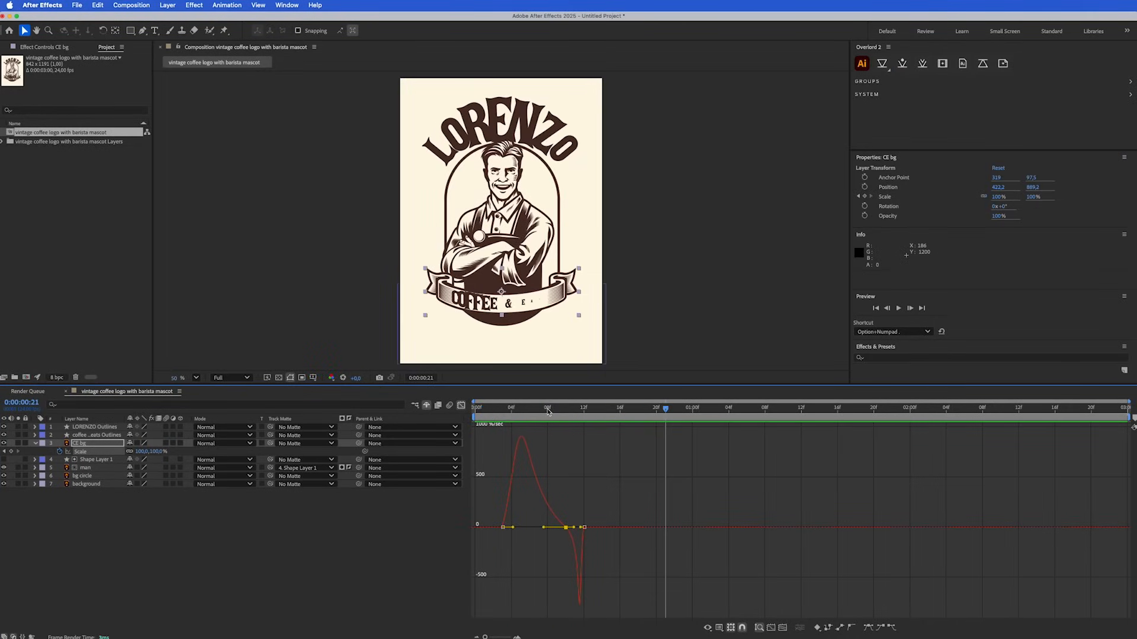
Lengthen the easing handles of the man layer's first and last position keyframes so speed peaks around frame 6, and preview the motion
click(91, 469)
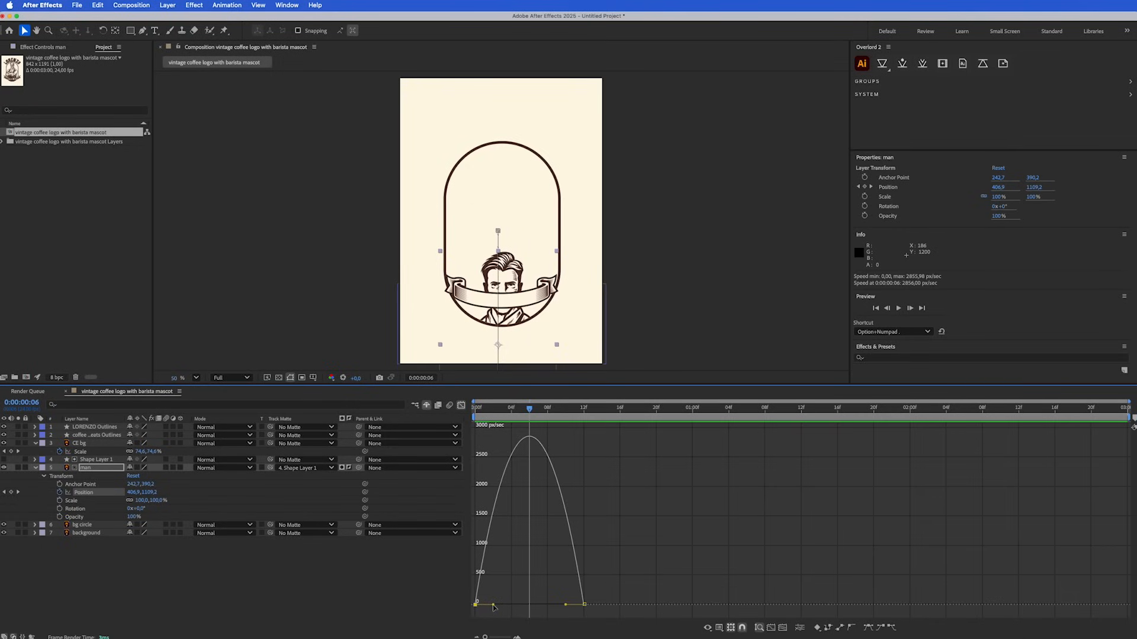
drag(493, 606, 514, 607)
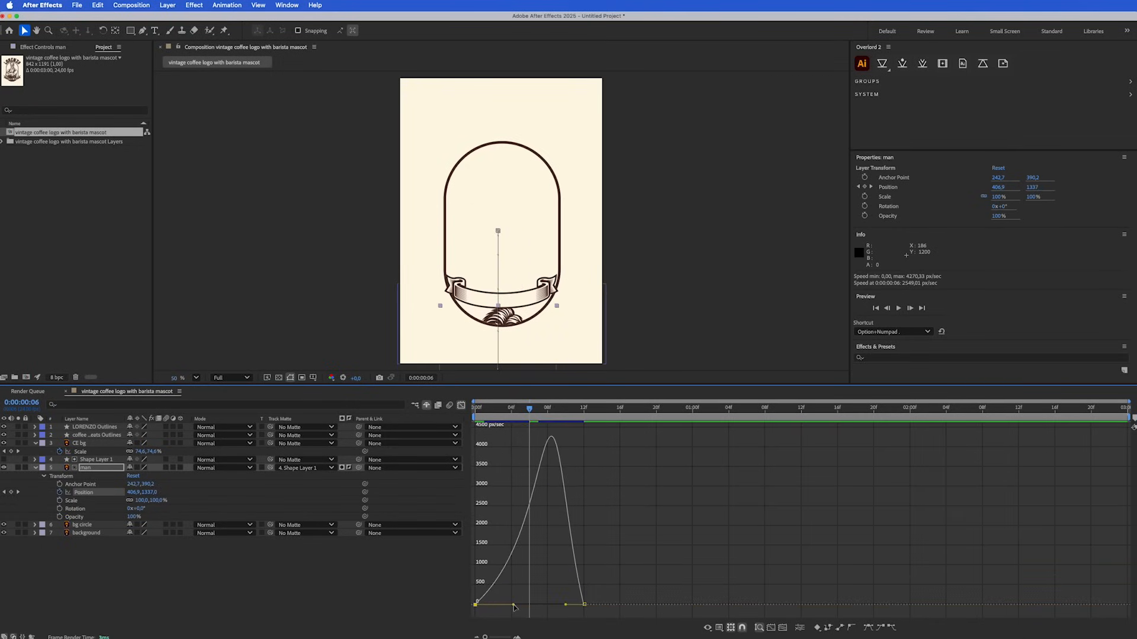
click(585, 605)
drag(566, 607, 545, 601)
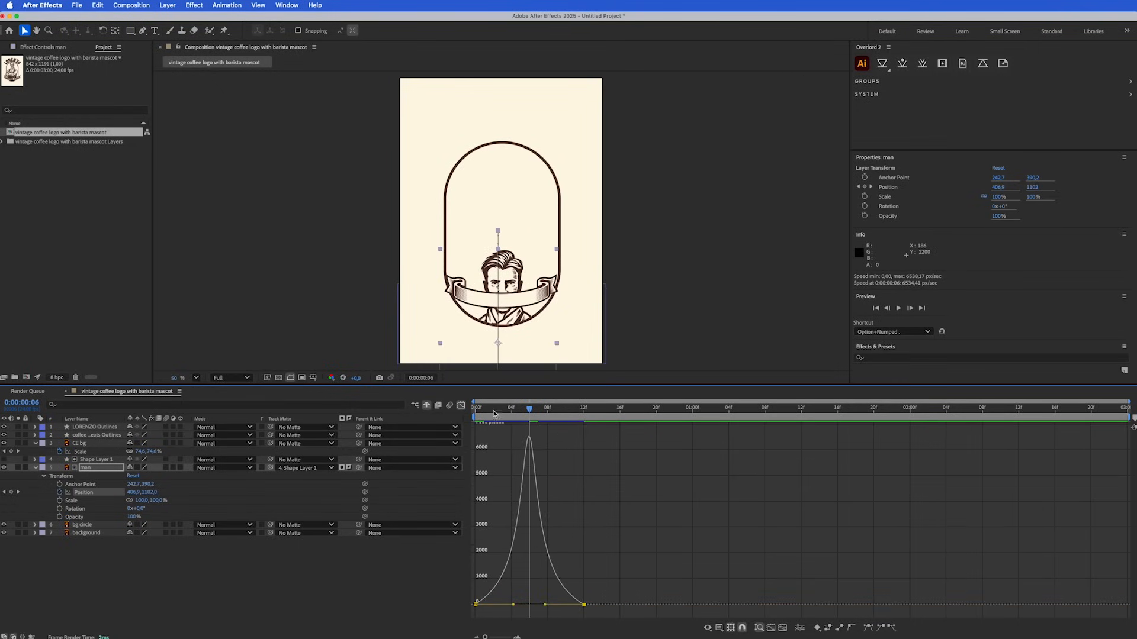
key(space)
Extend the incoming handle of the man's last position keyframe further for a sharper speed peak, close the Graph Editor and replay the animation
key(space)
drag(544, 605, 516, 605)
key(space)
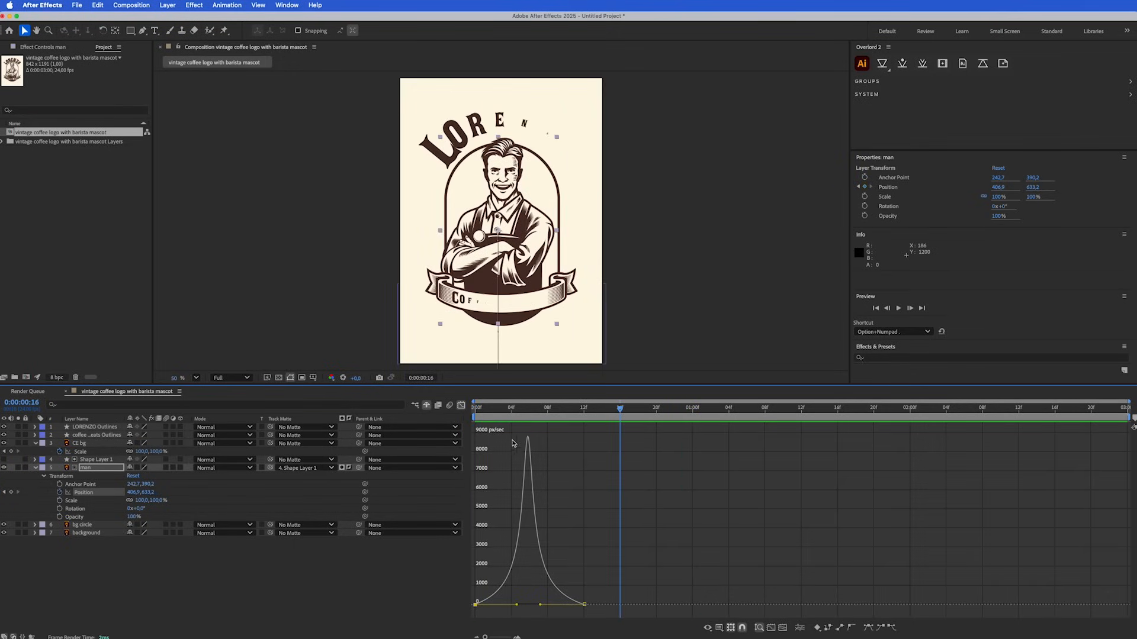
click(461, 406)
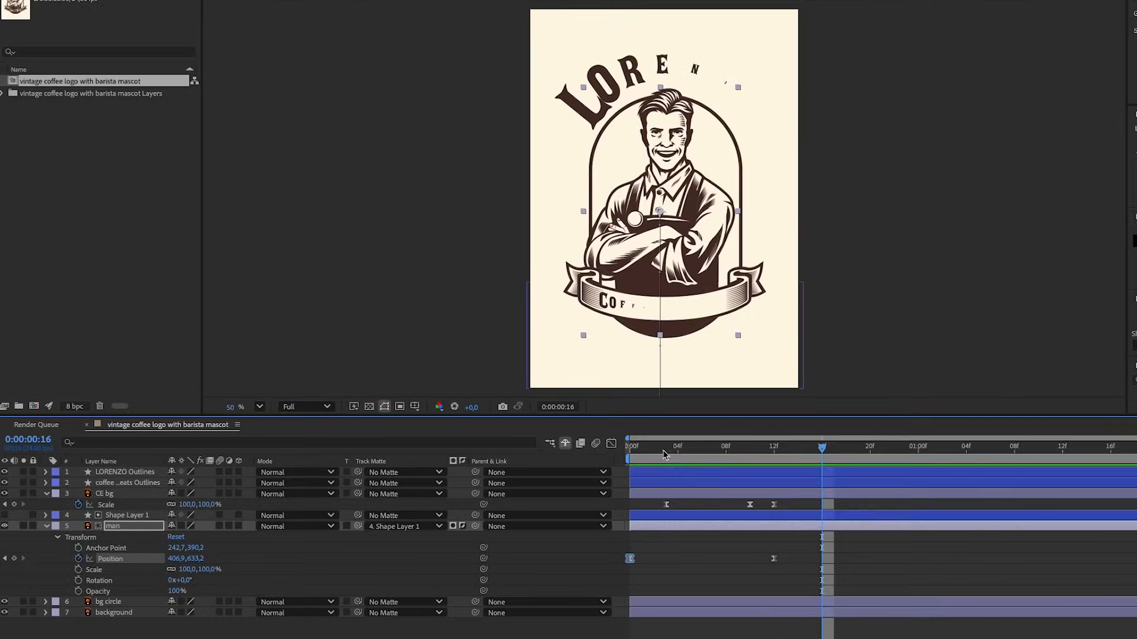
click(472, 410)
key(space)
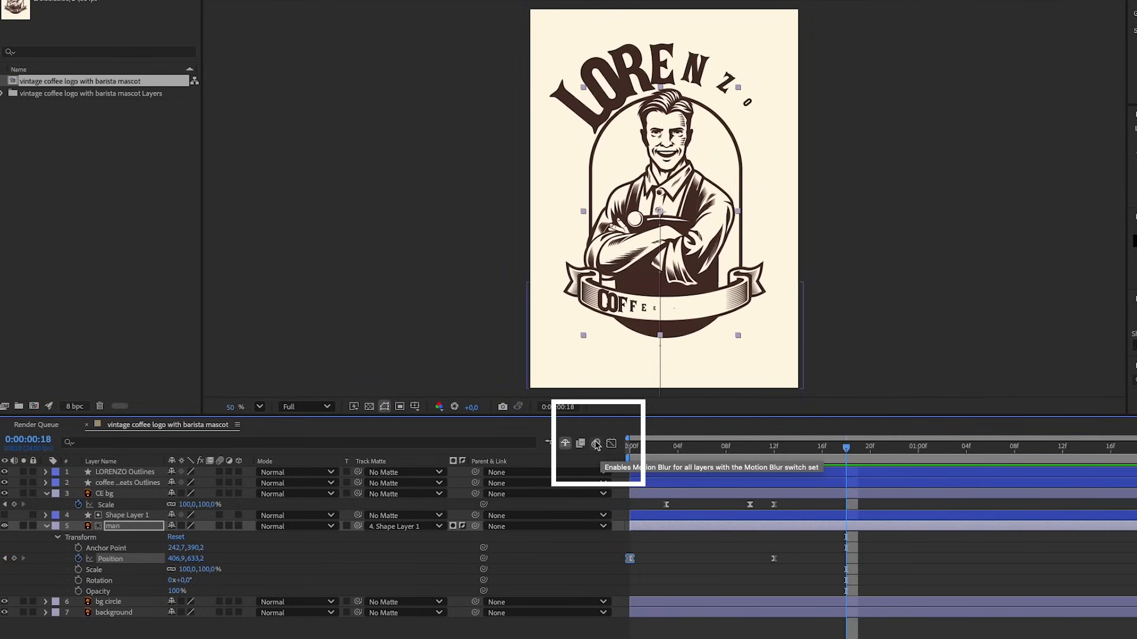
Enable motion blur for the composition and for the LORENZO Outlines, coffee text outlines, CE bg, Shape Layer 1, man and bg circle layers
click(596, 445)
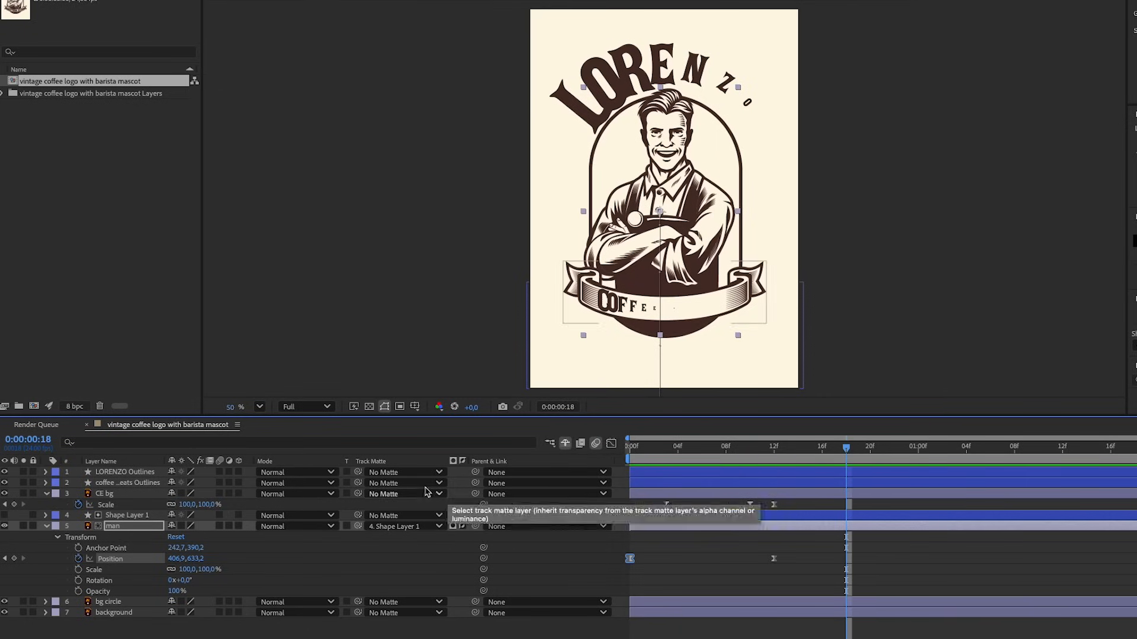
click(219, 472)
click(219, 482)
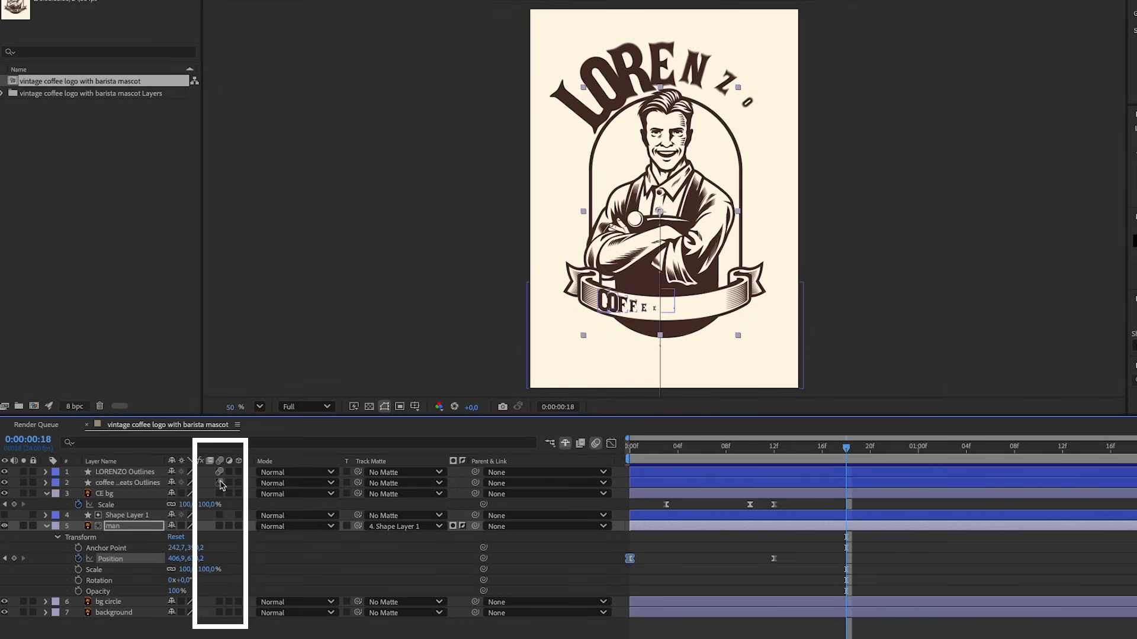
click(220, 493)
click(220, 515)
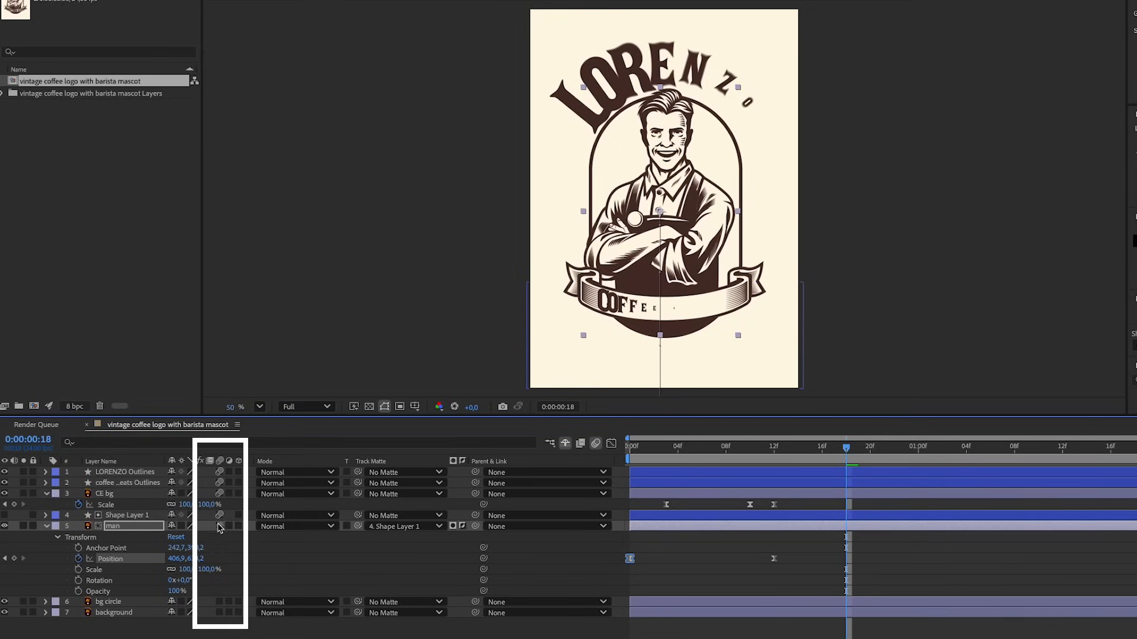
click(220, 525)
click(220, 602)
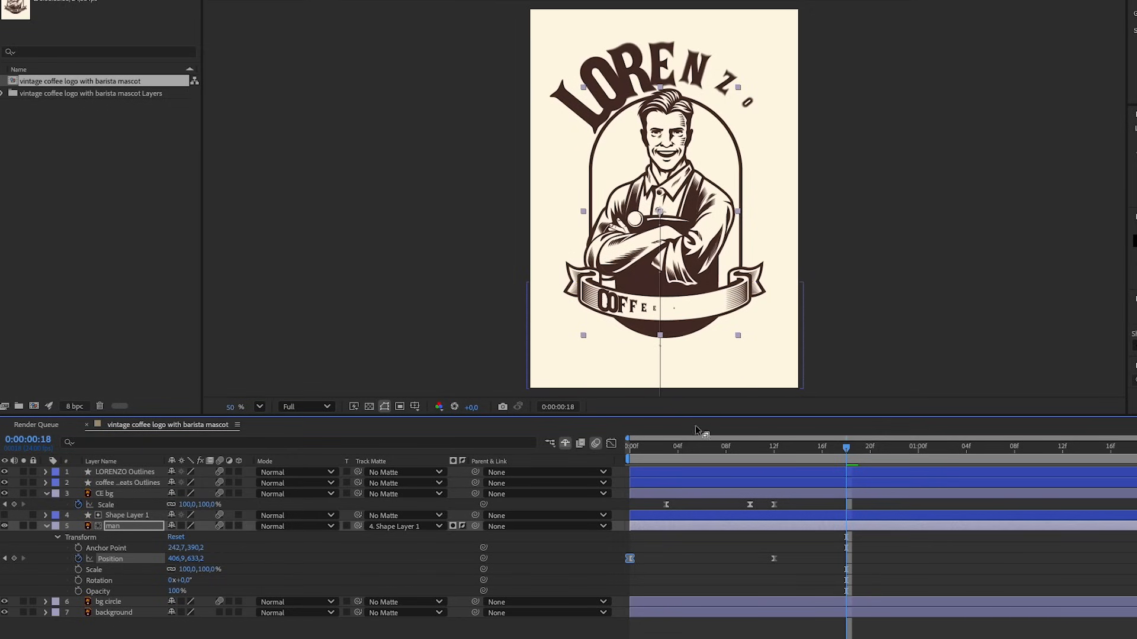
Play the animation from the start to check the motion blur, scrub through the frames to frame 15, and play it again
key(Home)
key(space)
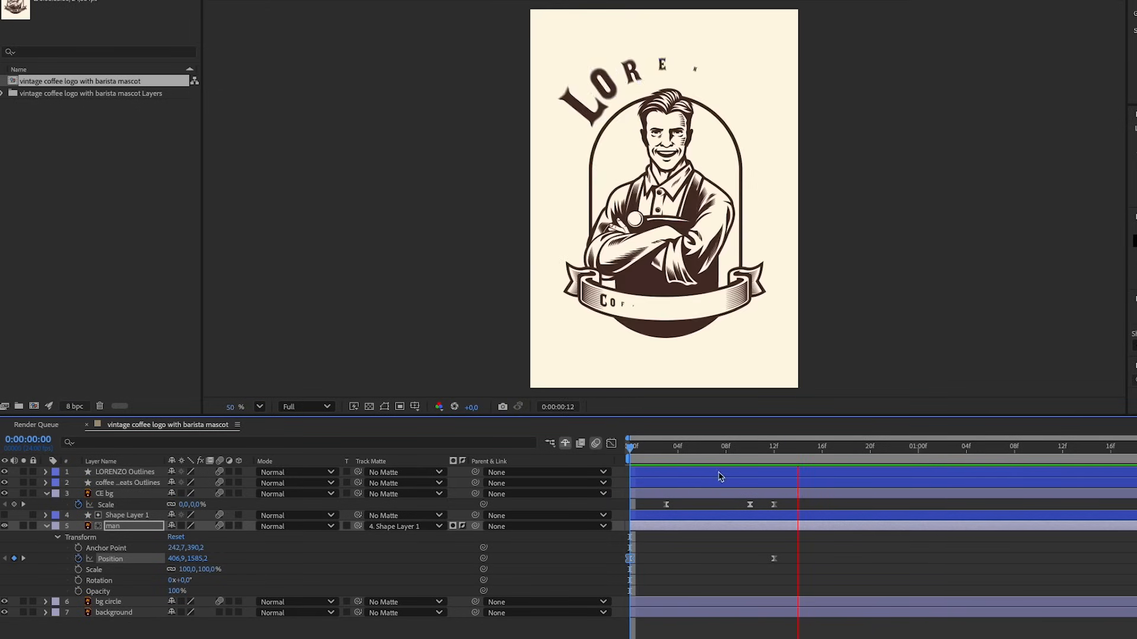
drag(659, 455, 810, 456)
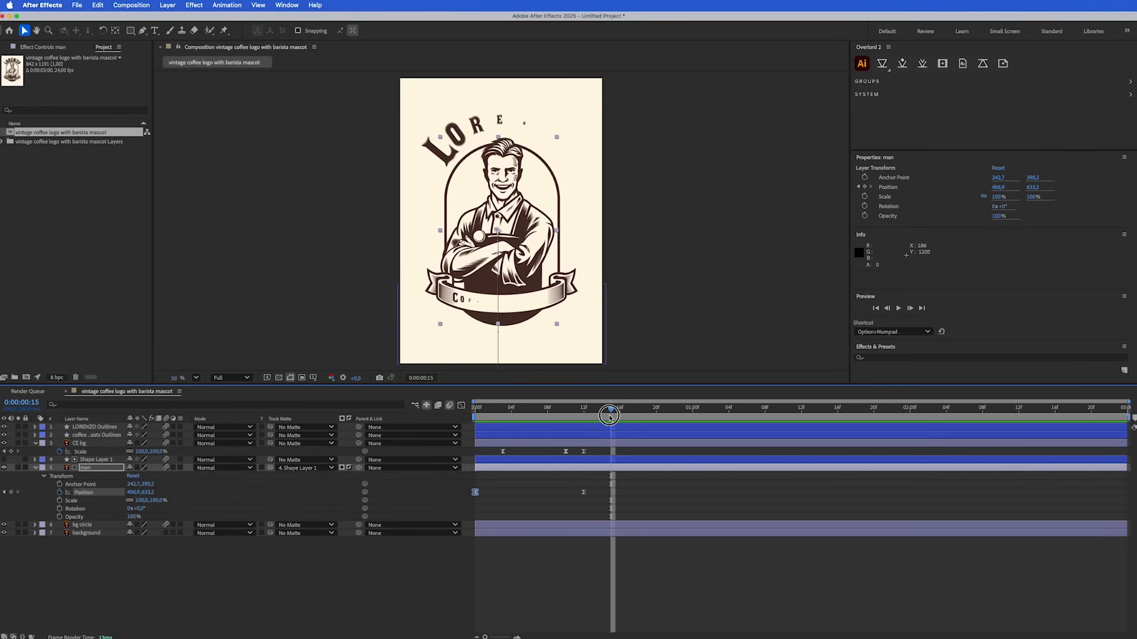
key(Home)
key(space)
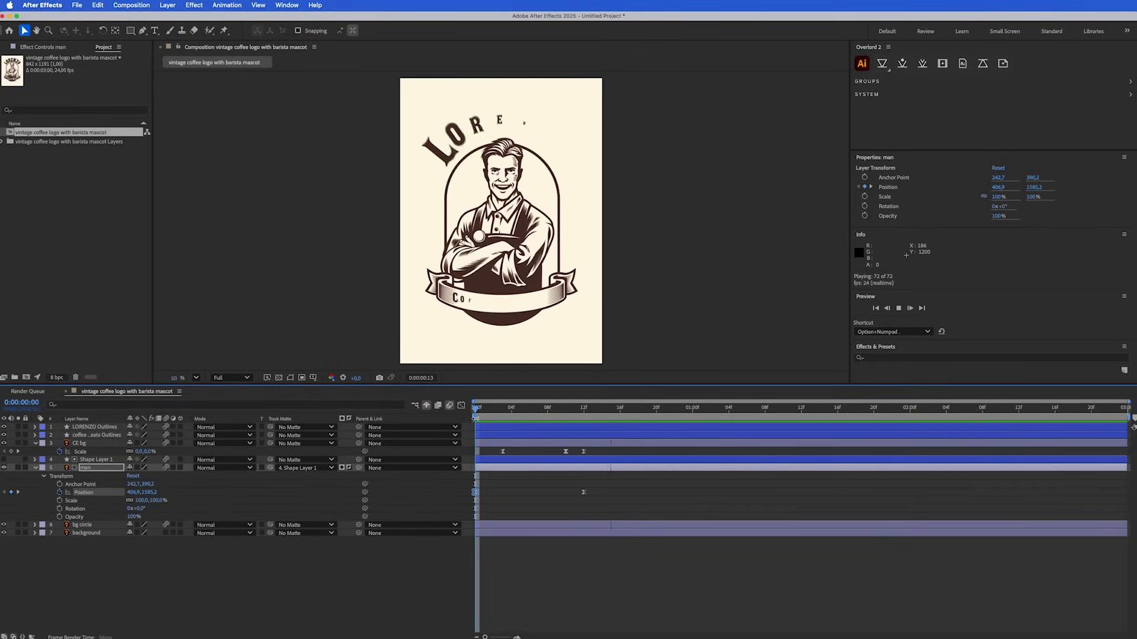